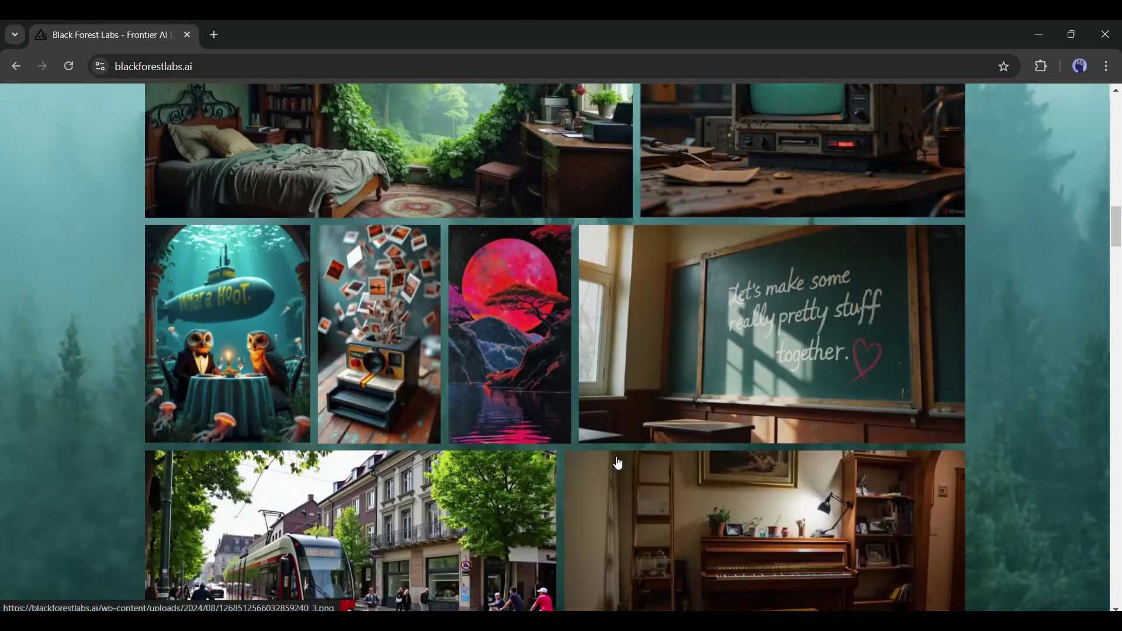
Scroll through the Black Forest Labs gallery of AI-generated sample images
{"action": "scroll", "coordinate": [618, 463], "scroll_direction": "down", "scroll_amount": 13}
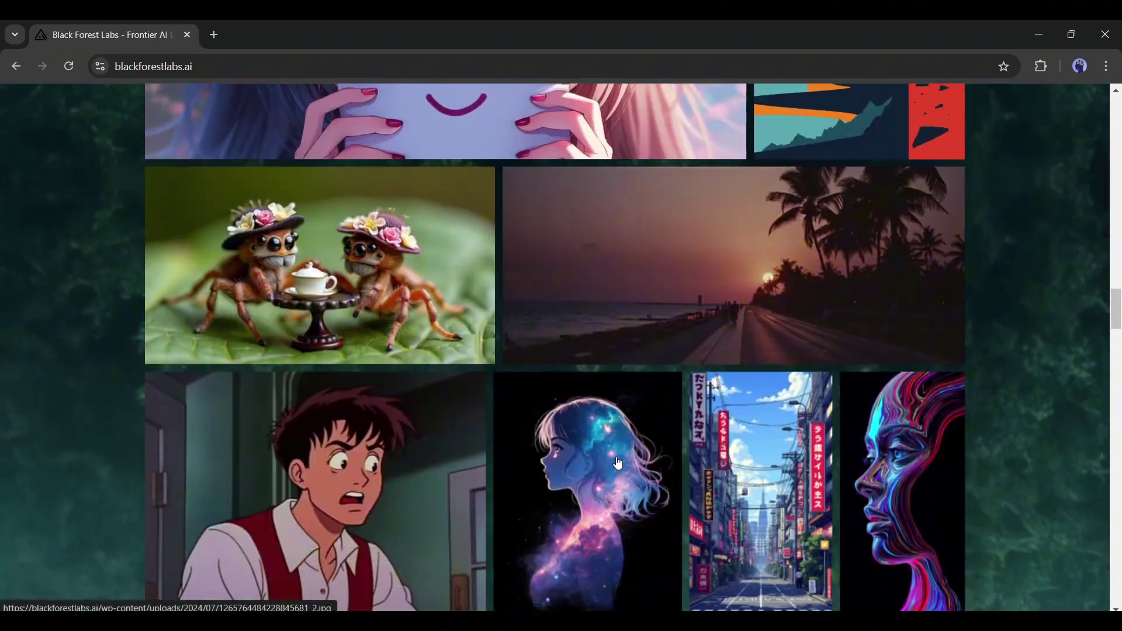
{"action": "scroll", "coordinate": [618, 462], "scroll_direction": "down", "scroll_amount": 15}
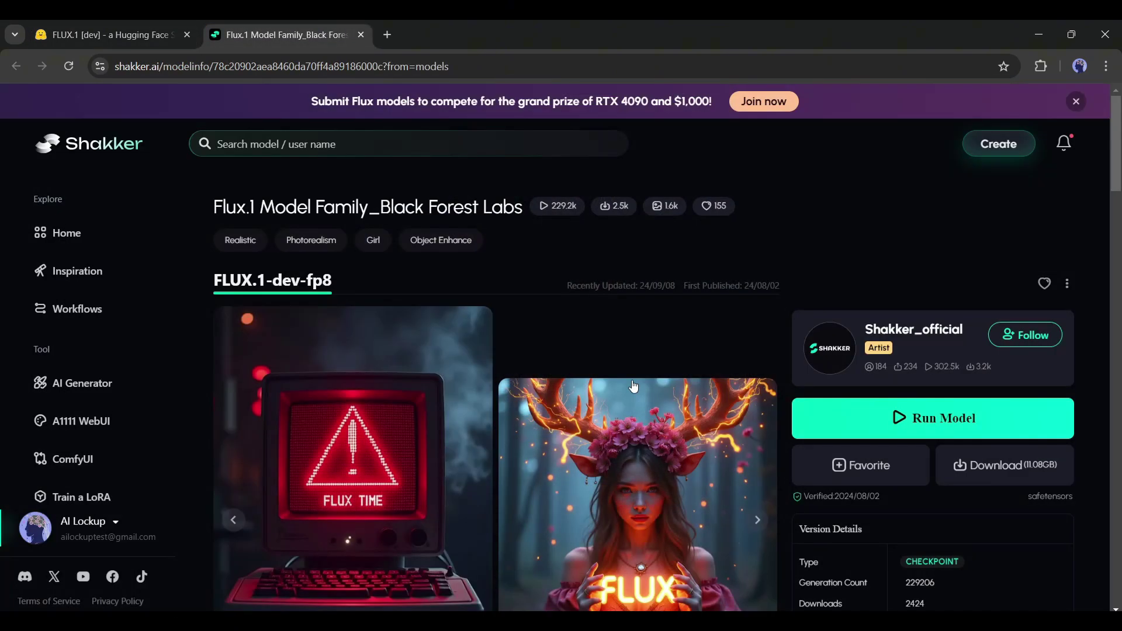
Scroll down the Shakker Flux.1 model page to the community Gallery section
{"action": "scroll", "coordinate": [633, 387], "scroll_direction": "down", "scroll_amount": 15}
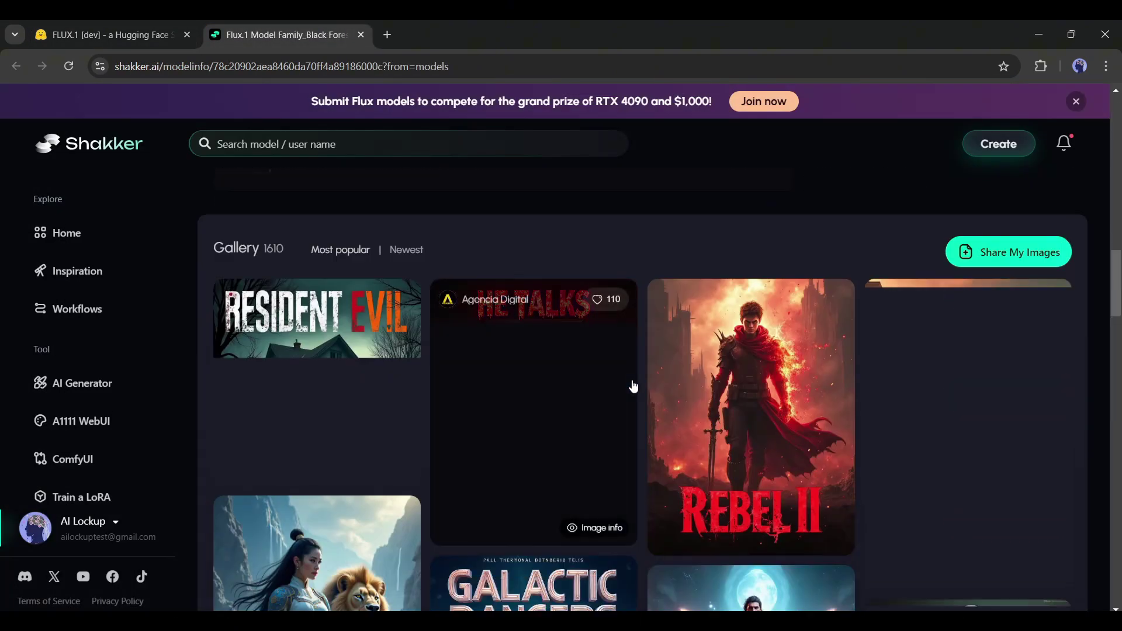
{"action": "scroll", "coordinate": [632, 383], "scroll_direction": "down", "scroll_amount": 10}
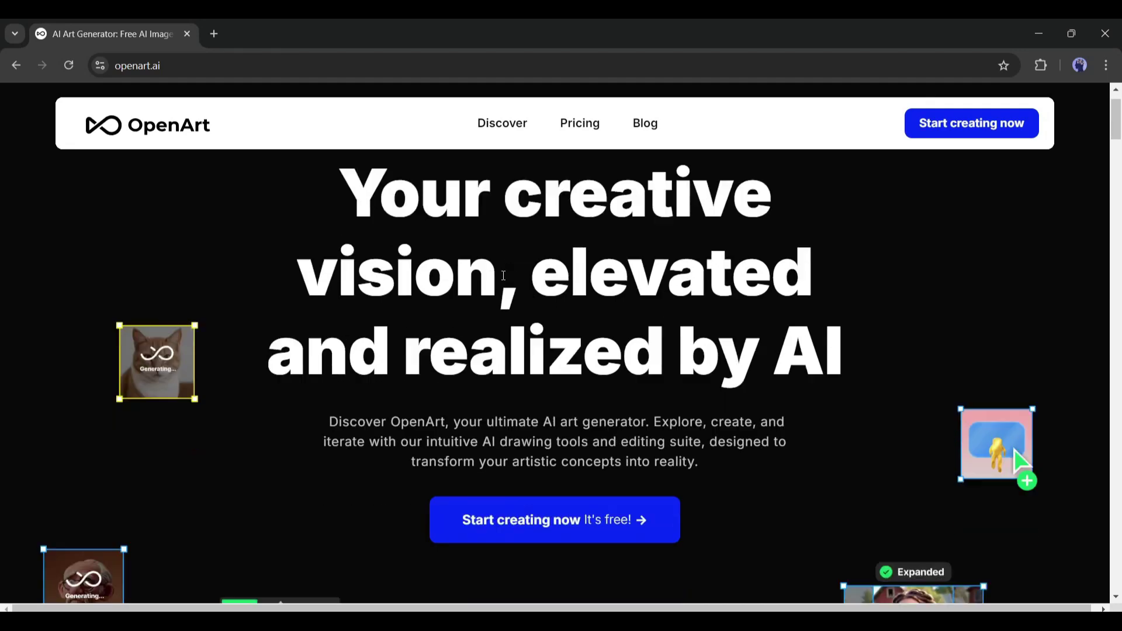
{"action": "scroll", "coordinate": [503, 276], "scroll_direction": "down", "scroll_amount": 5}
{"action": "scroll", "coordinate": [505, 280], "scroll_direction": "down", "scroll_amount": 5}
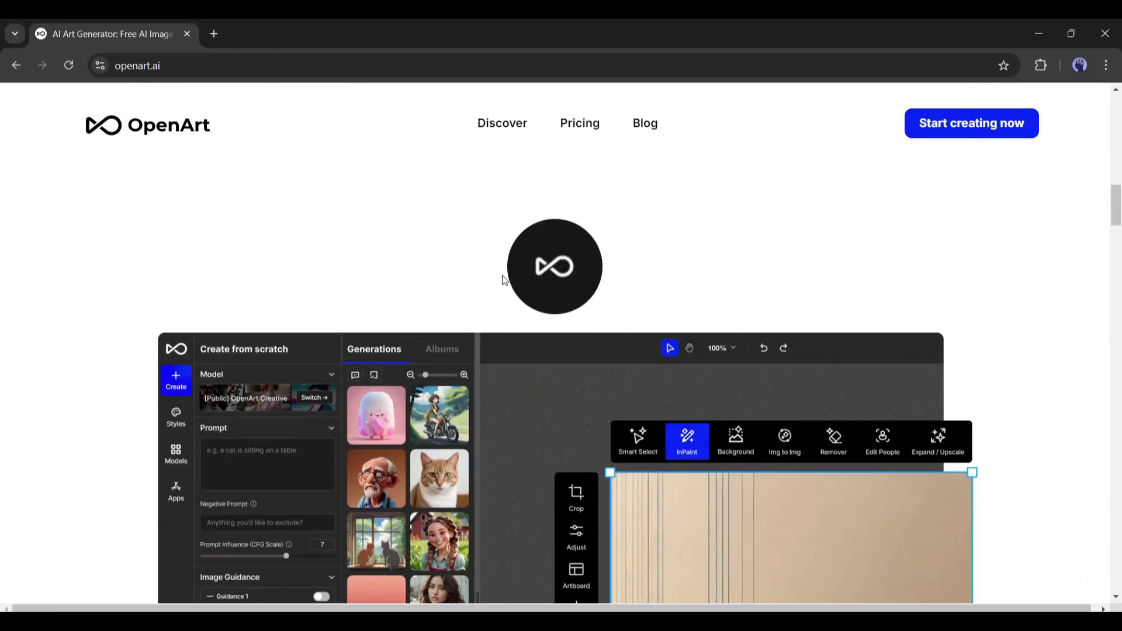
{"action": "scroll", "coordinate": [504, 280], "scroll_direction": "down", "scroll_amount": 10}
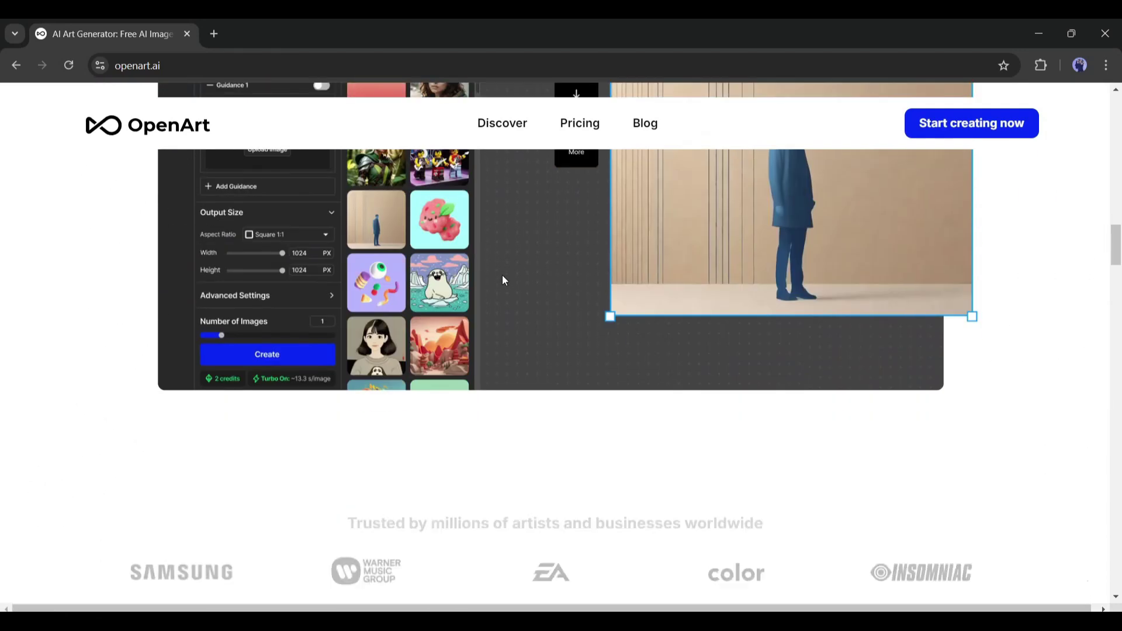
{"action": "scroll", "coordinate": [504, 280], "scroll_direction": "down", "scroll_amount": 10}
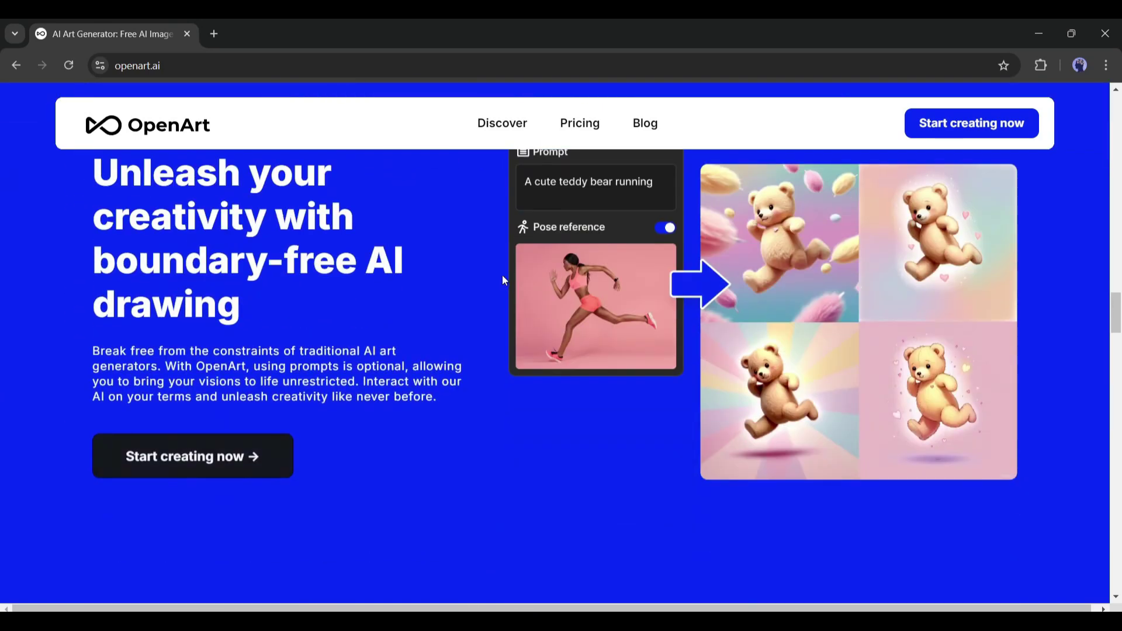
{"action": "scroll", "coordinate": [504, 280], "scroll_direction": "down", "scroll_amount": 10}
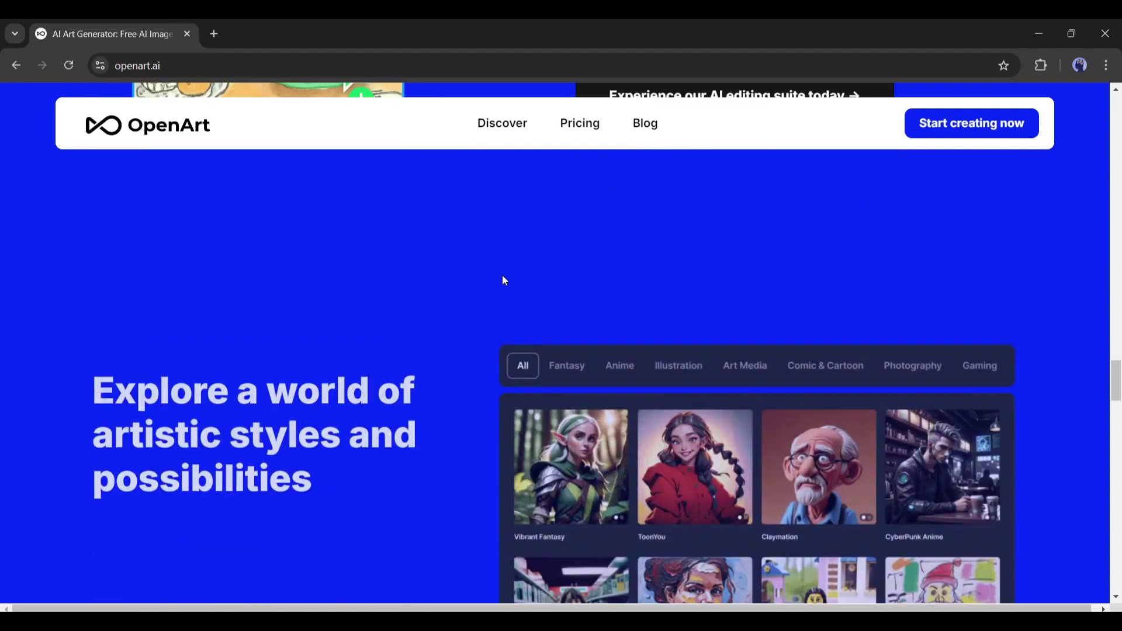
{"action": "scroll", "coordinate": [504, 280], "scroll_direction": "down", "scroll_amount": 10}
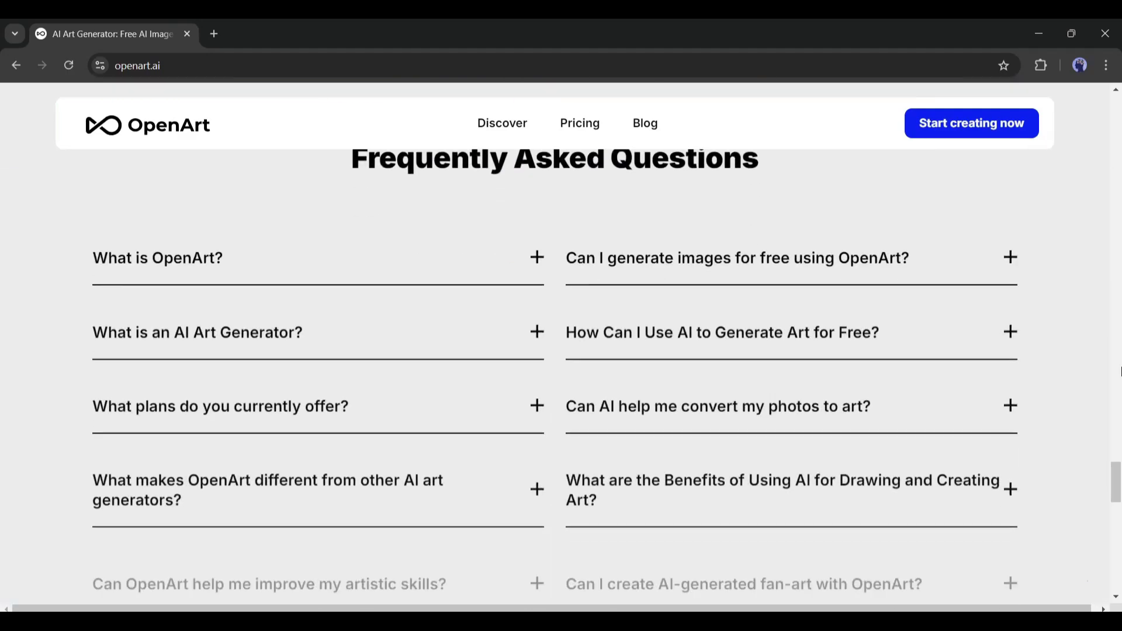
{"action": "left_click_drag", "start_coordinate": [1116, 482], "coordinate": [1081, 68]}
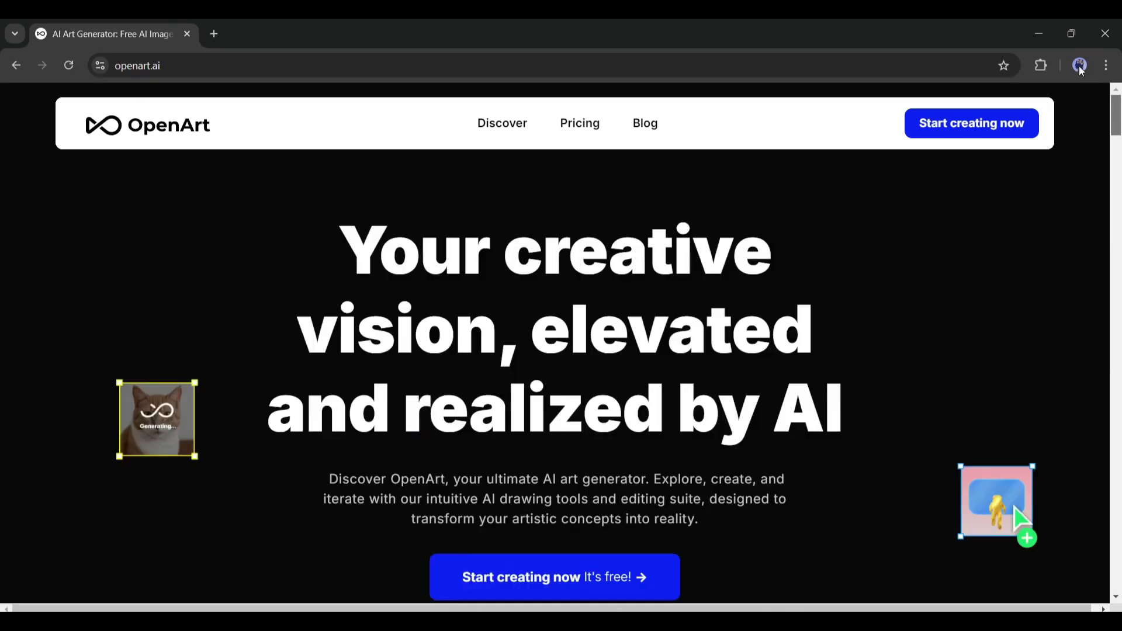
Start creating on OpenArt and sign in with a Google account
{"action": "left_click", "coordinate": [985, 117]}
{"action": "left_click", "coordinate": [997, 120]}
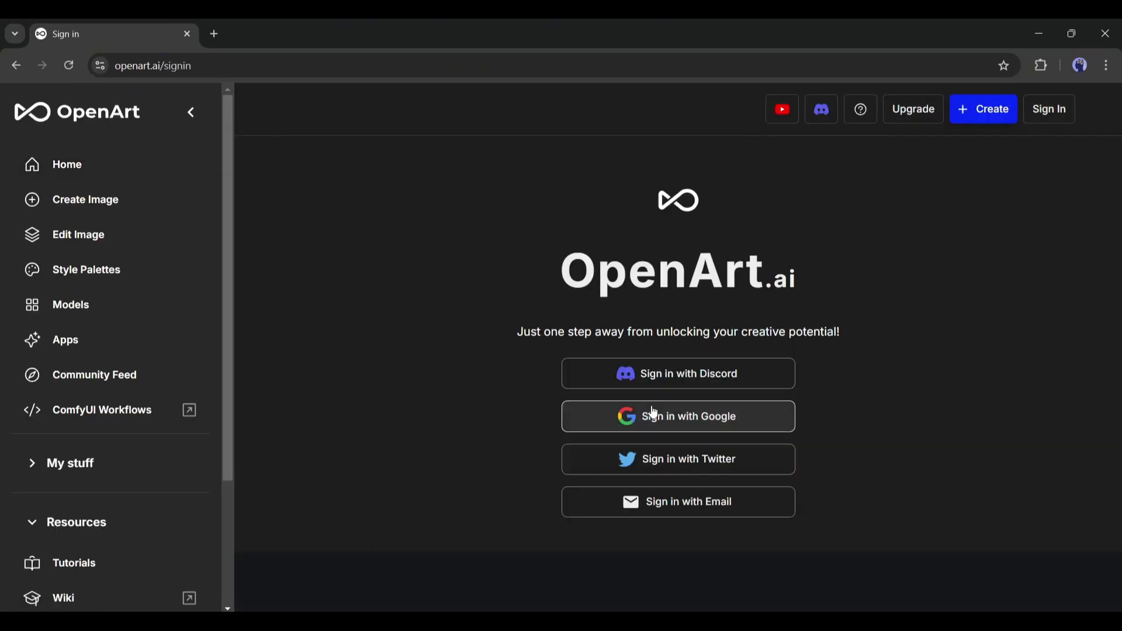
{"action": "left_click", "coordinate": [653, 413]}
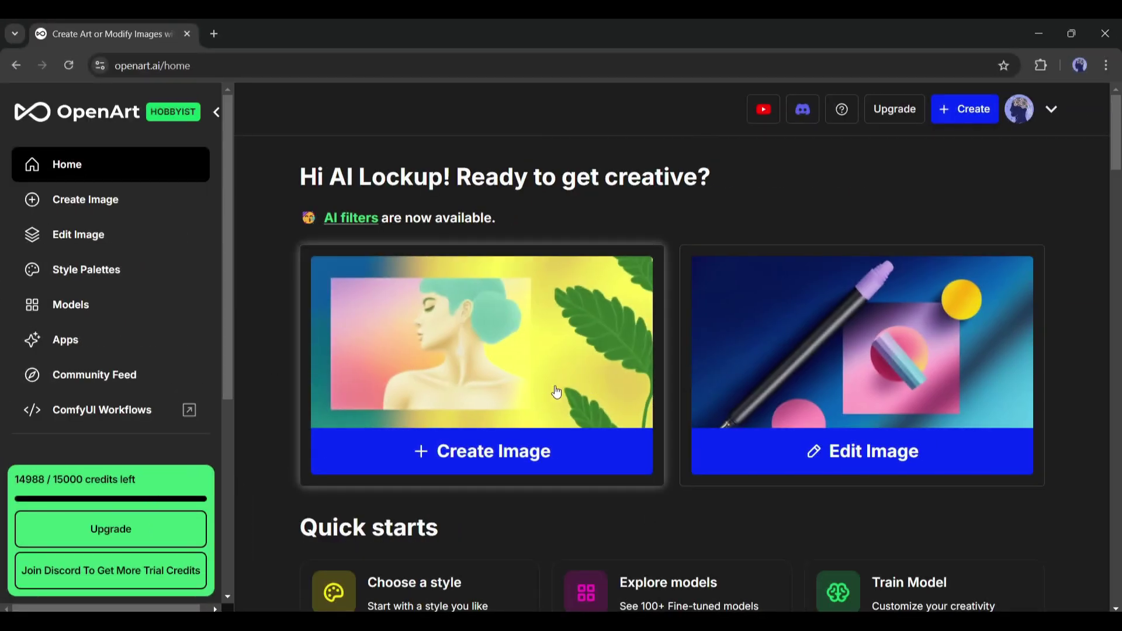
Open the Create Image workspace from the OpenArt home page
{"action": "scroll", "coordinate": [862, 351], "scroll_direction": "down", "scroll_amount": 5}
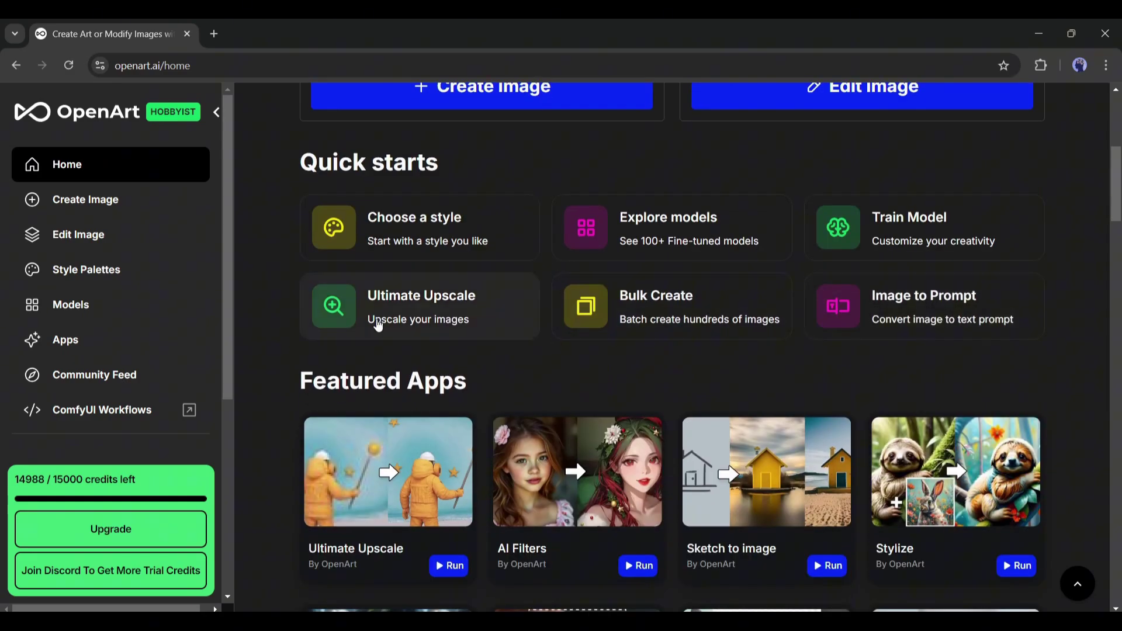
{"action": "scroll", "coordinate": [1028, 421], "scroll_direction": "down", "scroll_amount": 6}
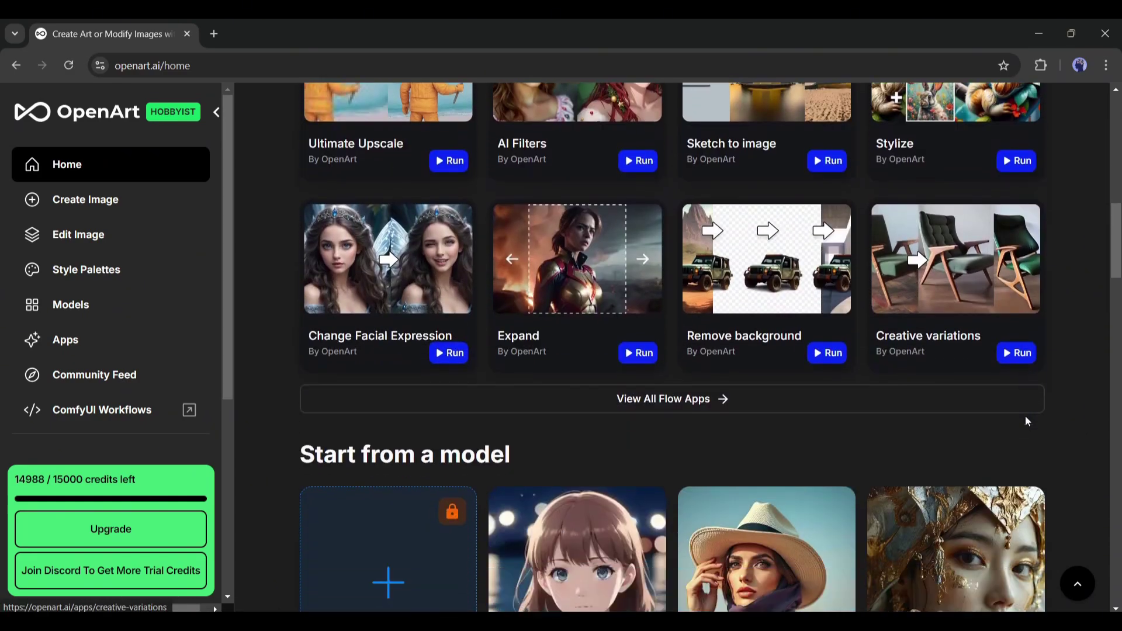
{"action": "scroll", "coordinate": [1028, 421], "scroll_direction": "down", "scroll_amount": 9}
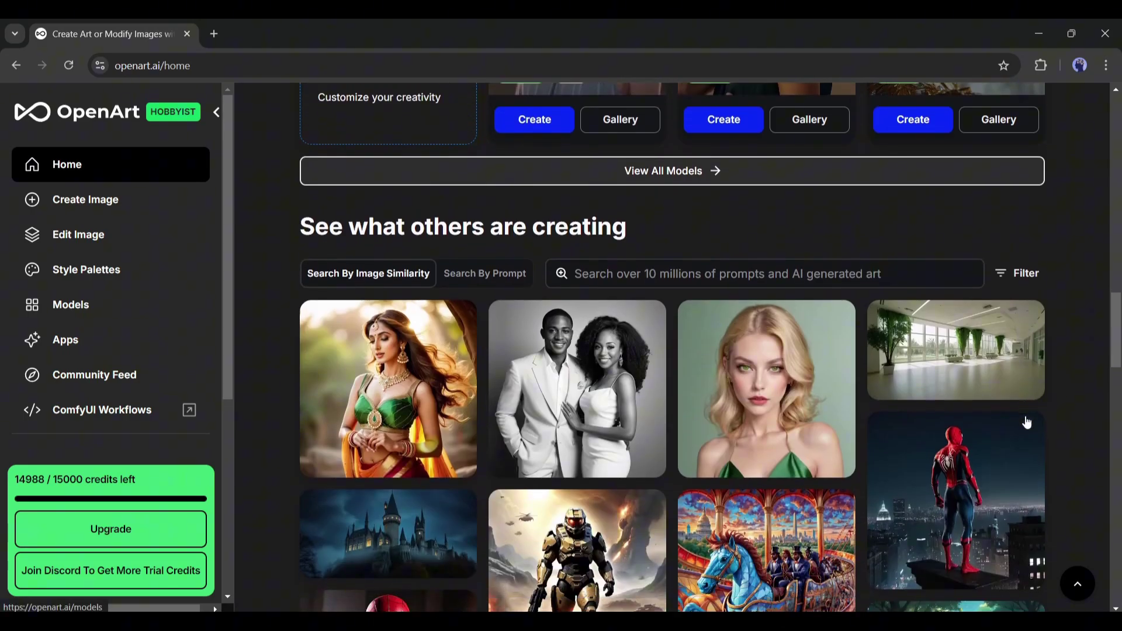
{"action": "scroll", "coordinate": [1073, 415], "scroll_direction": "up", "scroll_amount": 20}
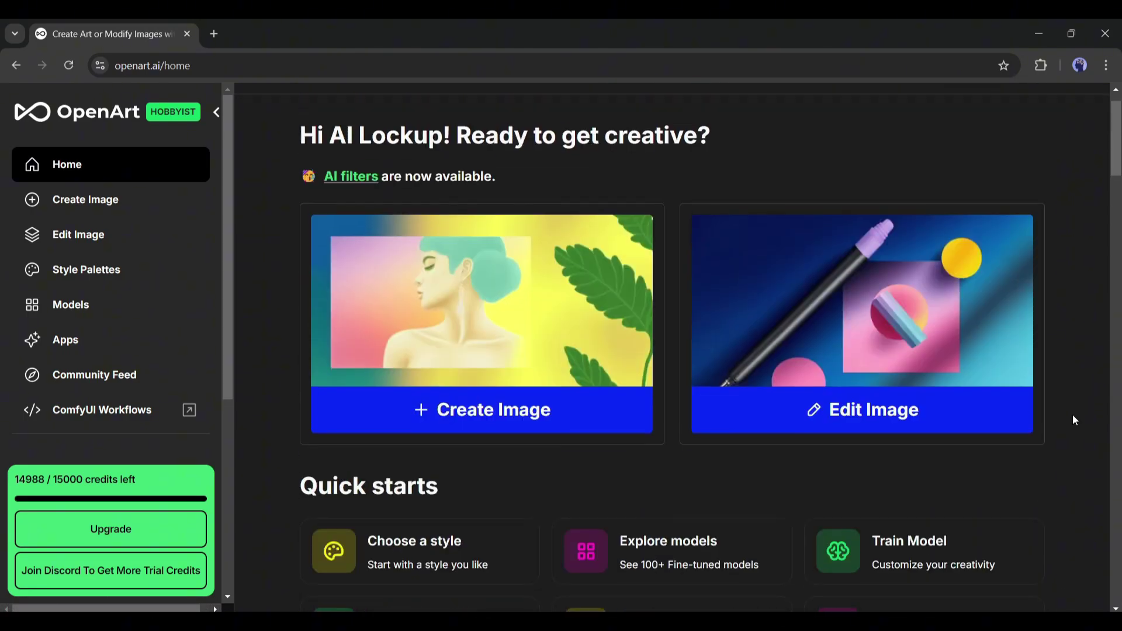
{"action": "scroll", "coordinate": [1075, 420], "scroll_direction": "up", "scroll_amount": 1}
{"action": "left_click", "coordinate": [477, 372]}
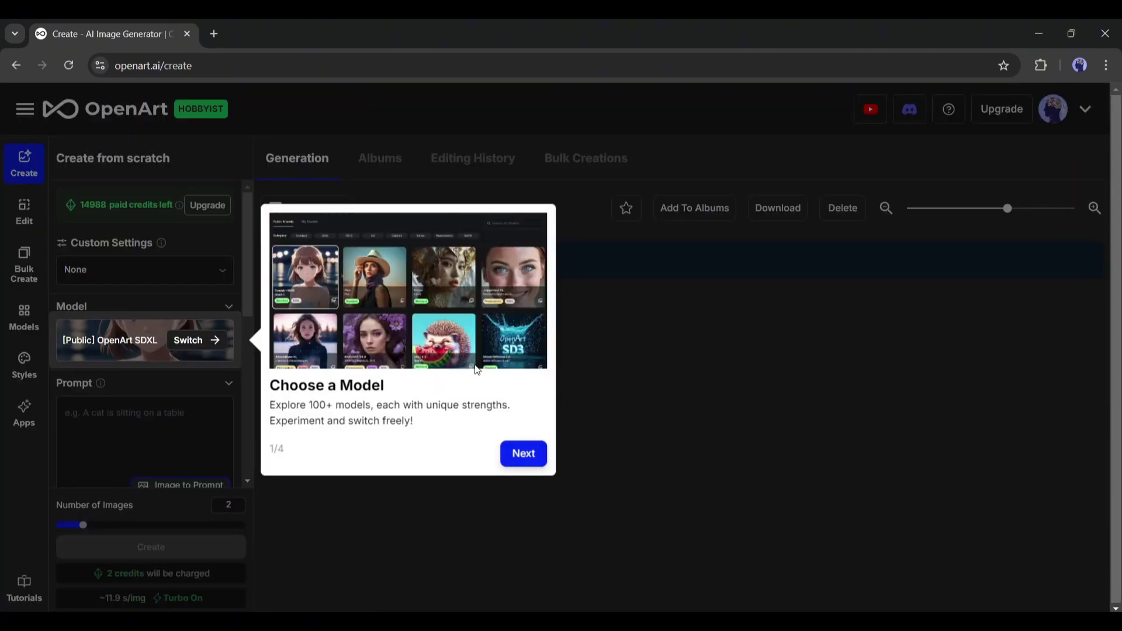
{"action": "left_click", "coordinate": [133, 379]}
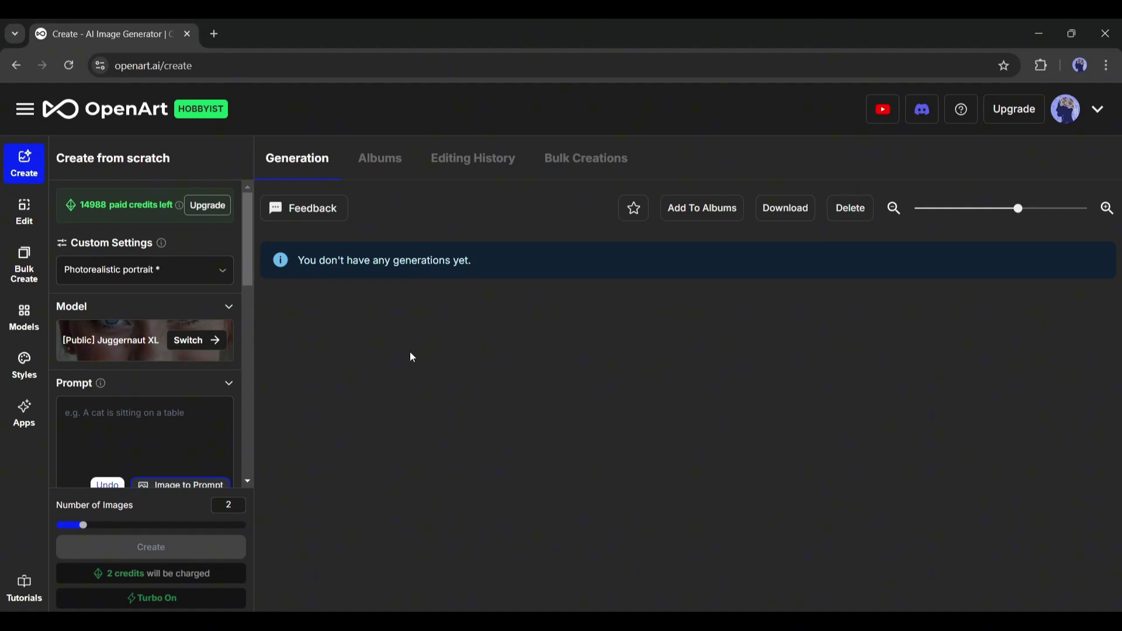
{"action": "left_click_drag", "start_coordinate": [401, 260], "coordinate": [405, 260]}
{"action": "scroll", "coordinate": [205, 305], "scroll_direction": "down", "scroll_amount": 10}
{"action": "scroll", "coordinate": [208, 298], "scroll_direction": "up", "scroll_amount": 8}
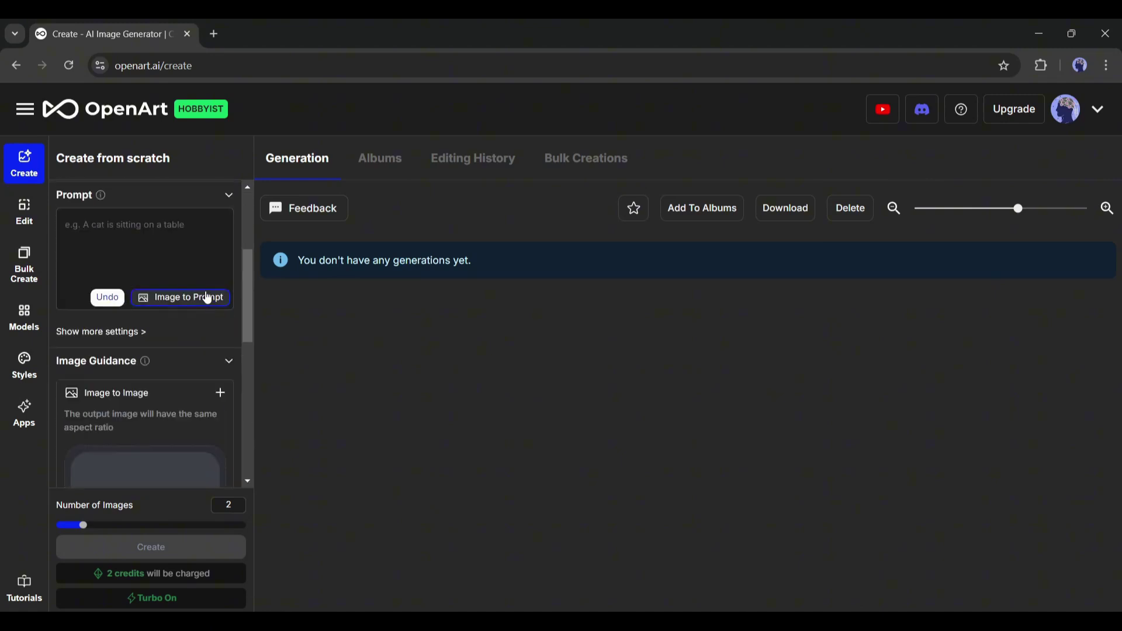
{"action": "scroll", "coordinate": [143, 212], "scroll_direction": "up", "scroll_amount": 3}
{"action": "left_click", "coordinate": [184, 275]}
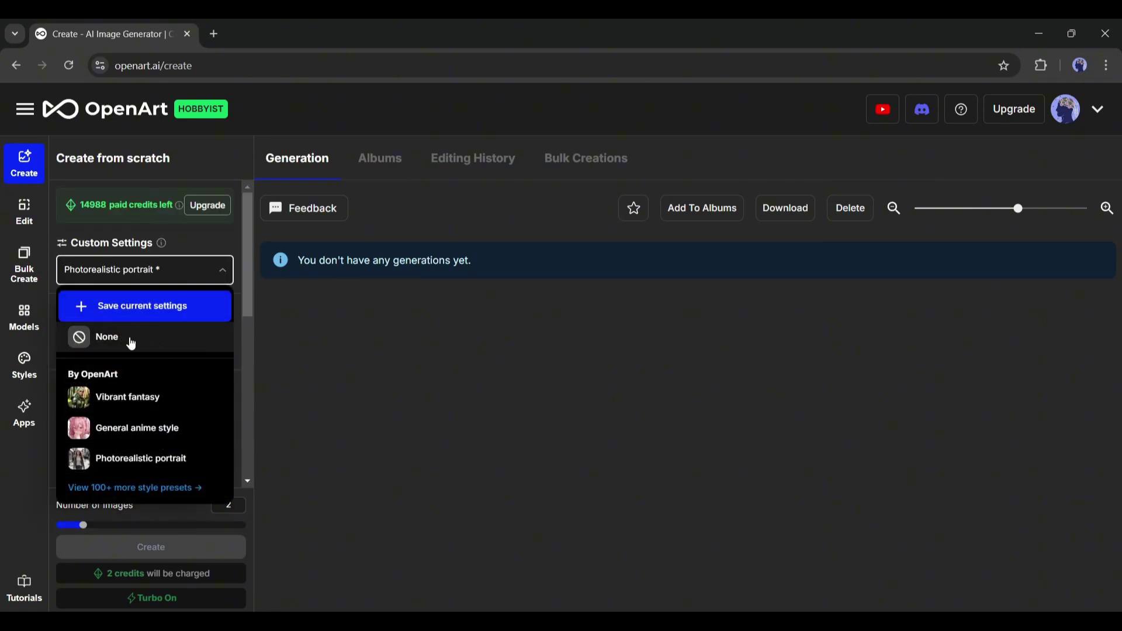
{"action": "left_click", "coordinate": [170, 488]}
{"action": "scroll", "coordinate": [506, 350], "scroll_direction": "down", "scroll_amount": 15}
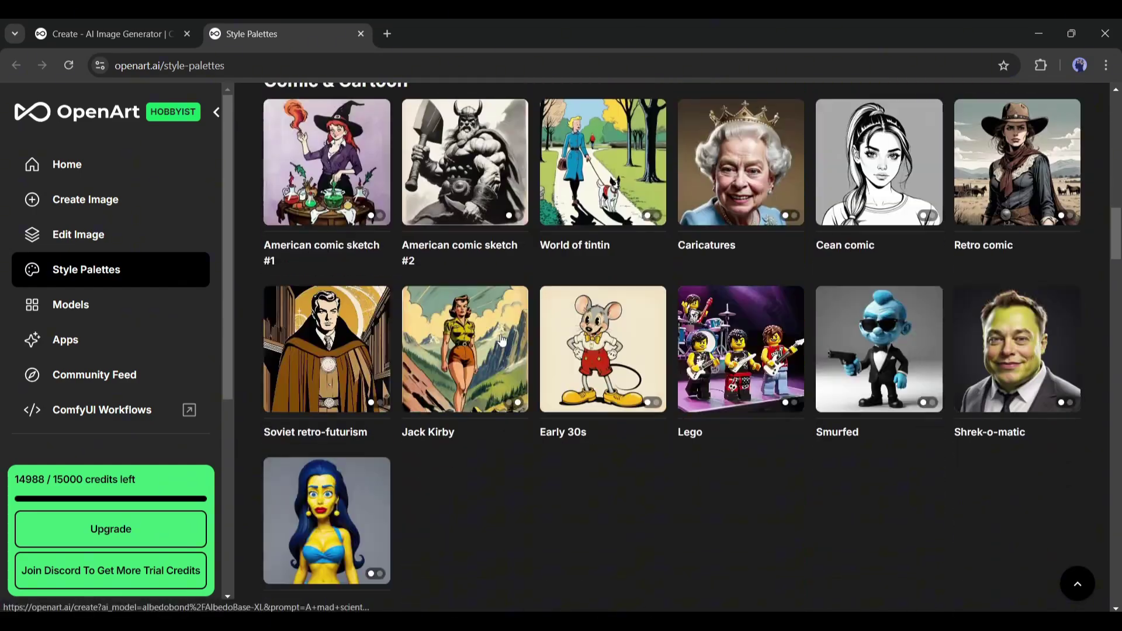
{"action": "scroll", "coordinate": [505, 342], "scroll_direction": "up", "scroll_amount": 5}
{"action": "left_click", "coordinate": [361, 34]}
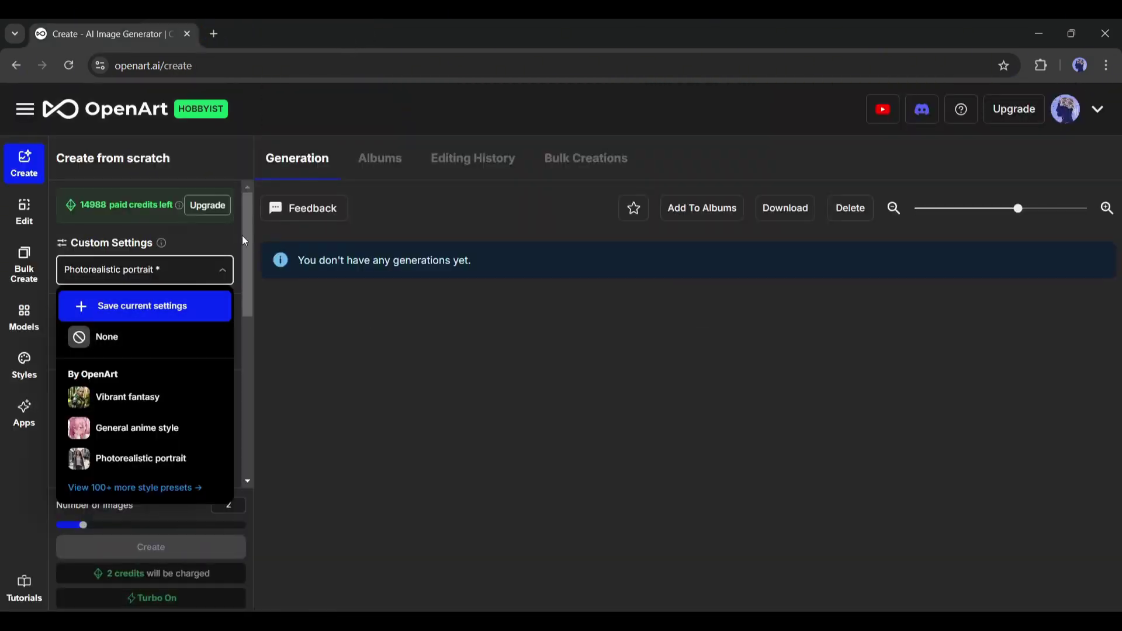
{"action": "left_click", "coordinate": [212, 298]}
Open the base model picker and browse models like Juggernaut XL, Flux, Kolors and RealVisXL V4.0
{"action": "scroll", "coordinate": [194, 295], "scroll_direction": "up", "scroll_amount": 1}
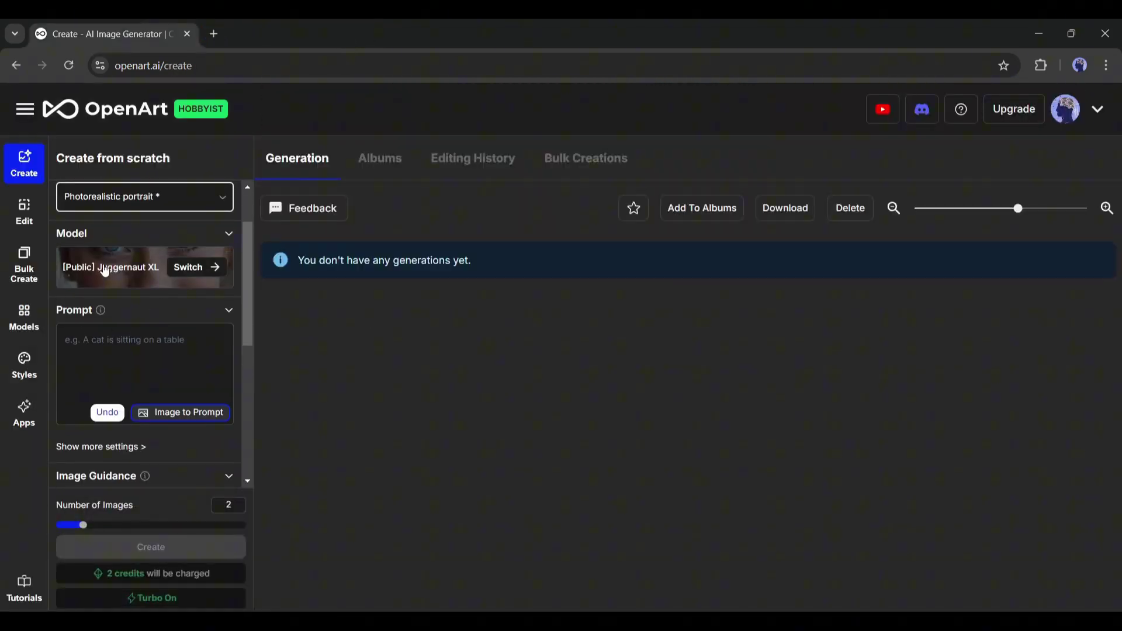
{"action": "left_click", "coordinate": [213, 278]}
{"action": "scroll", "coordinate": [1027, 354], "scroll_direction": "down", "scroll_amount": 1}
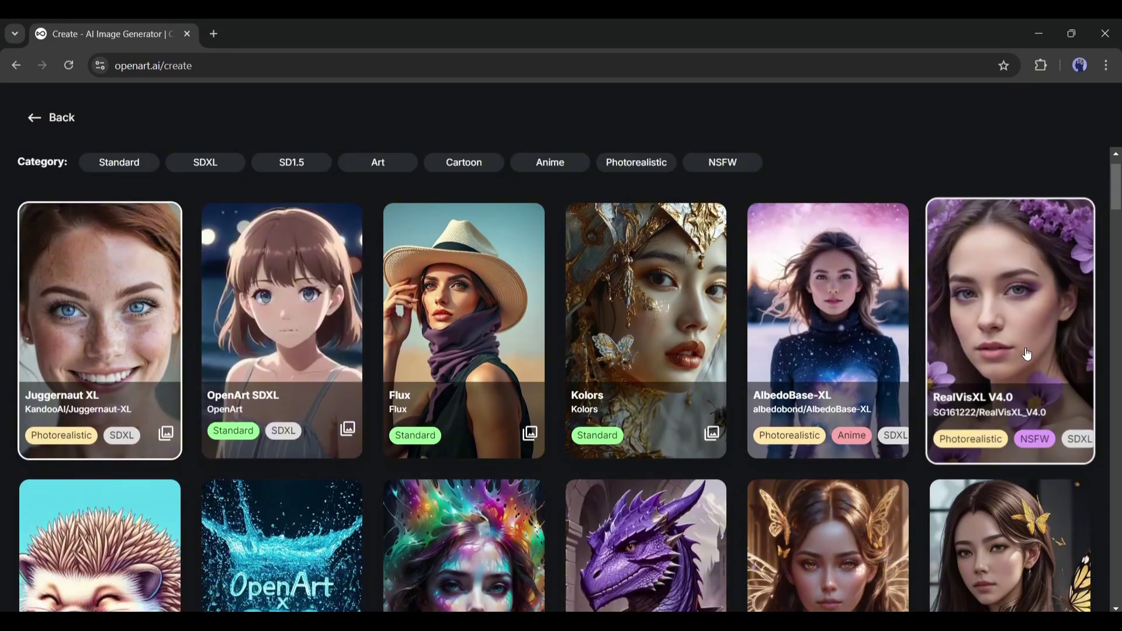
{"action": "scroll", "coordinate": [995, 332], "scroll_direction": "down", "scroll_amount": 3}
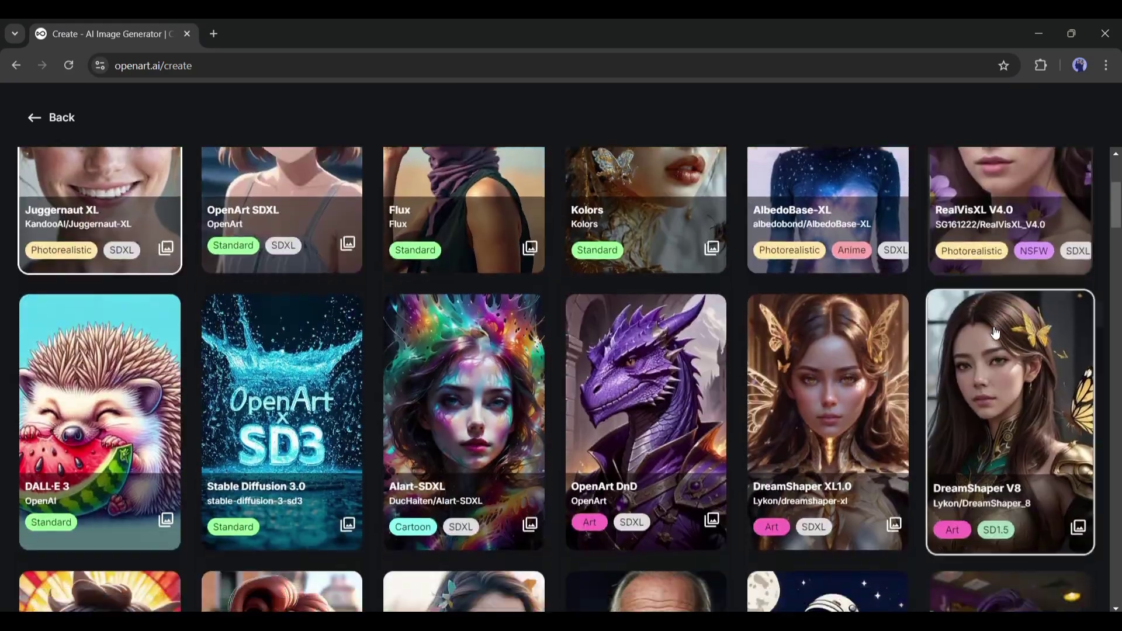
{"action": "scroll", "coordinate": [729, 393], "scroll_direction": "down", "scroll_amount": 5}
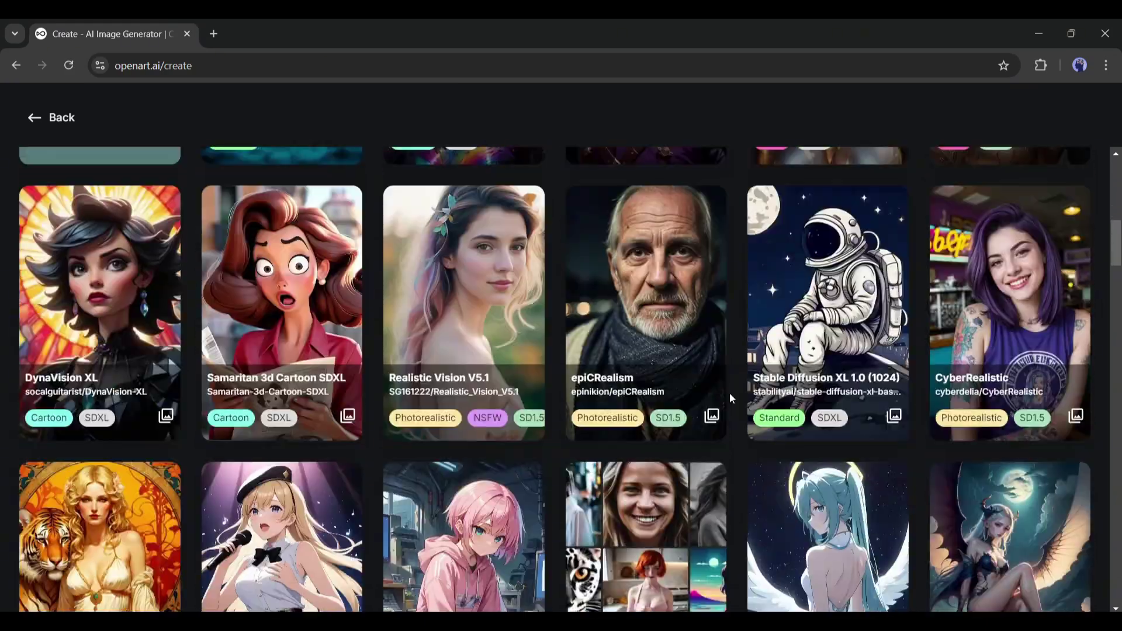
{"action": "scroll", "coordinate": [729, 393], "scroll_direction": "down", "scroll_amount": 5}
{"action": "scroll", "coordinate": [728, 387], "scroll_direction": "up", "scroll_amount": 6}
{"action": "scroll", "coordinate": [728, 383], "scroll_direction": "down", "scroll_amount": 10}
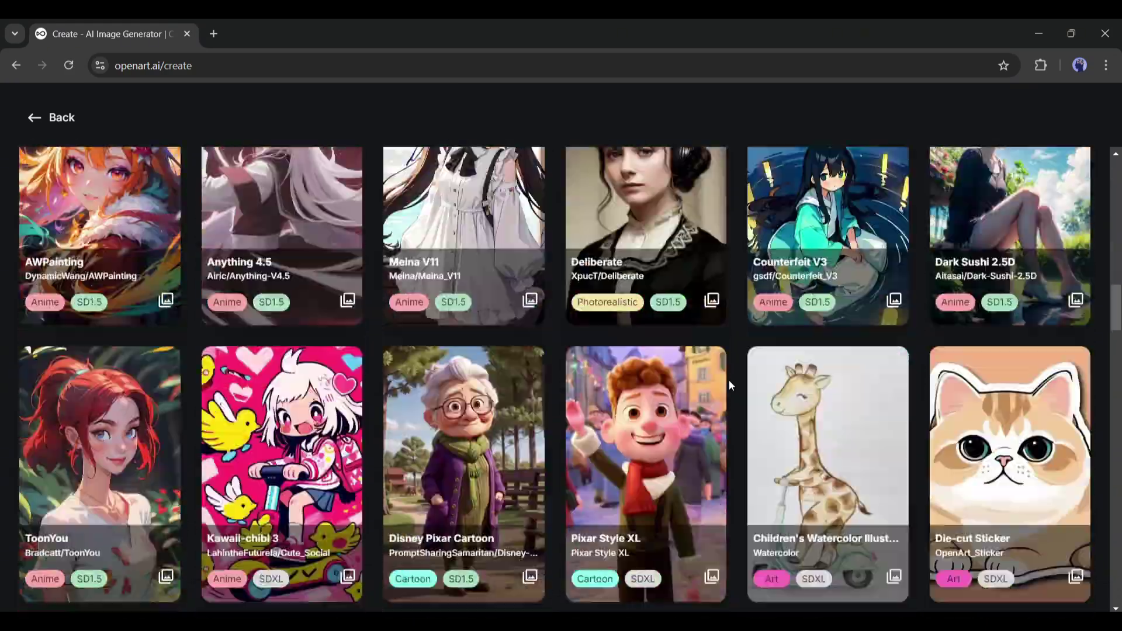
{"action": "scroll", "coordinate": [728, 380], "scroll_direction": "down", "scroll_amount": 17}
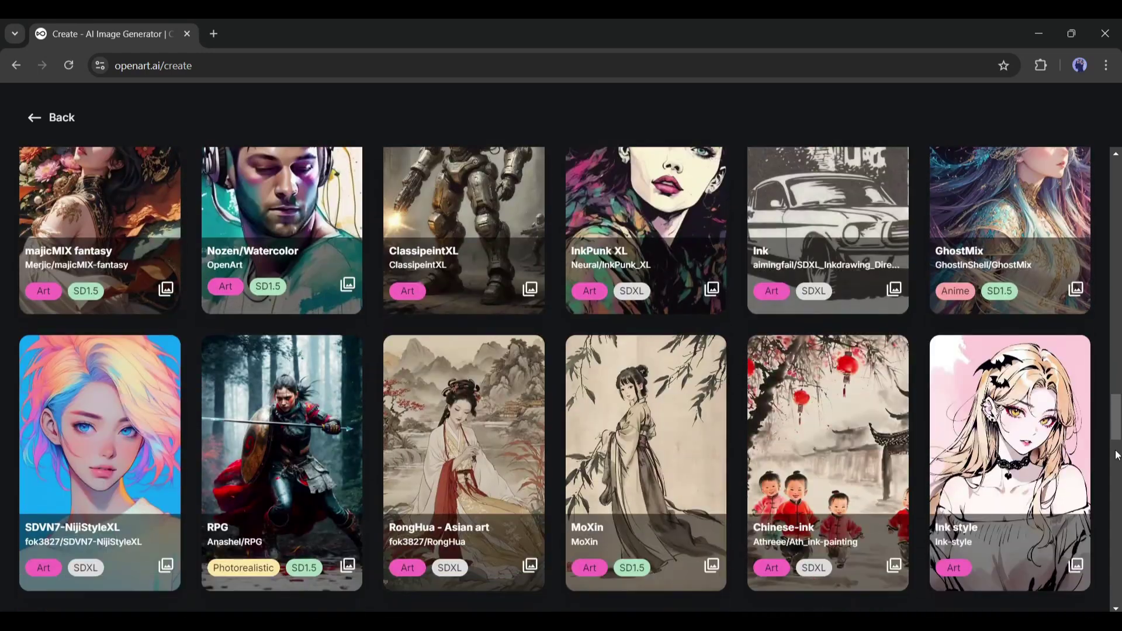
{"action": "left_click_drag", "start_coordinate": [1117, 454], "coordinate": [1116, 187]}
{"action": "scroll", "coordinate": [451, 354], "scroll_direction": "down", "scroll_amount": 1}
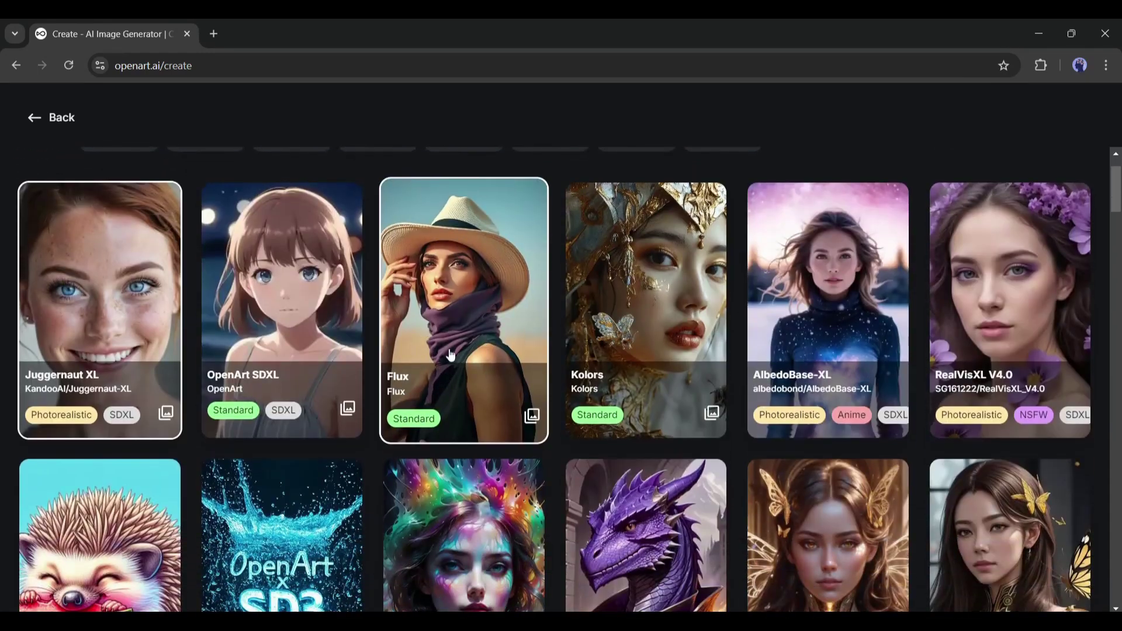
Pick Flux and generate a prompt from the pink-haired portrait with Image to Prompt
{"action": "left_click", "coordinate": [491, 297]}
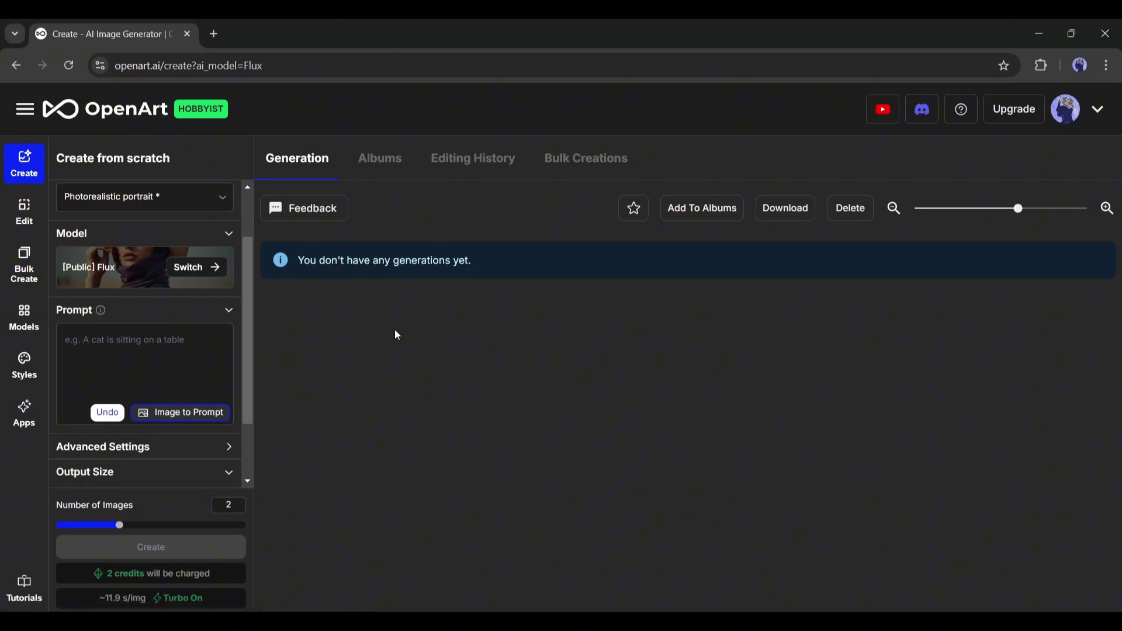
{"action": "left_click", "coordinate": [137, 339]}
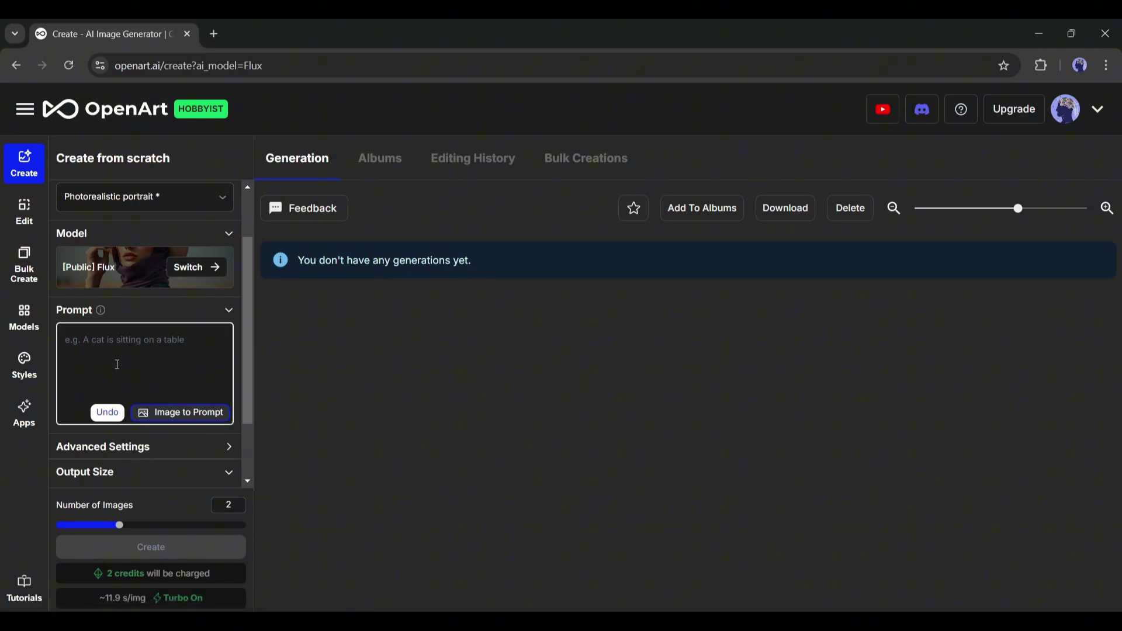
{"action": "left_click", "coordinate": [184, 413]}
{"action": "left_click", "coordinate": [395, 310]}
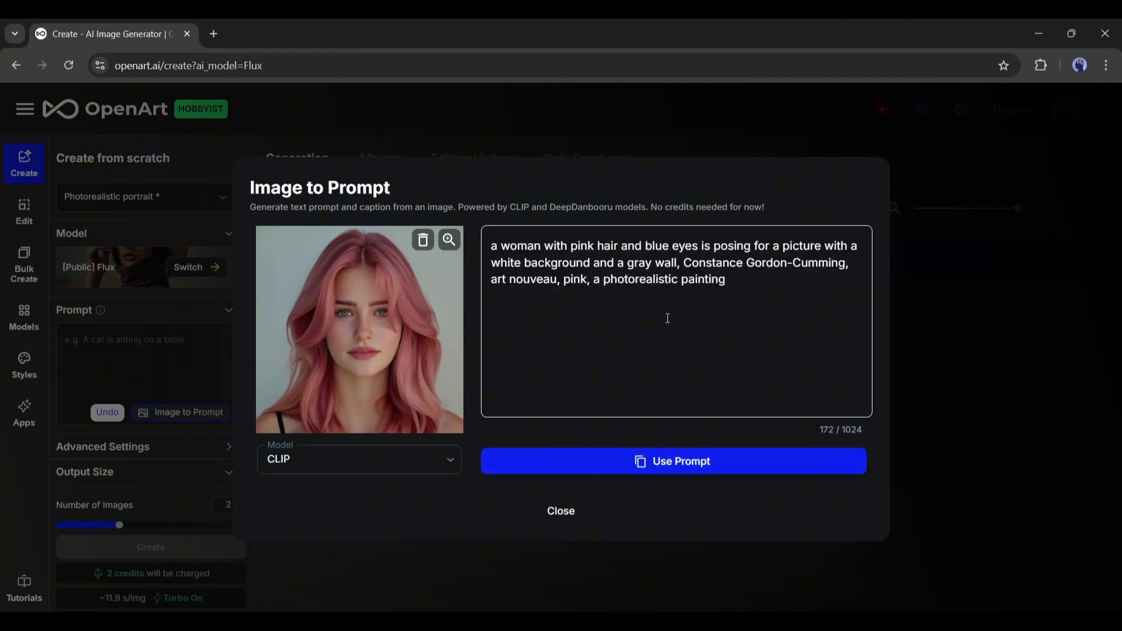
{"action": "left_click", "coordinate": [608, 465]}
Replace the prompt with a short silver-haired Latin girl description and Quick Enhance it
{"action": "triple_click", "coordinate": [110, 377]}
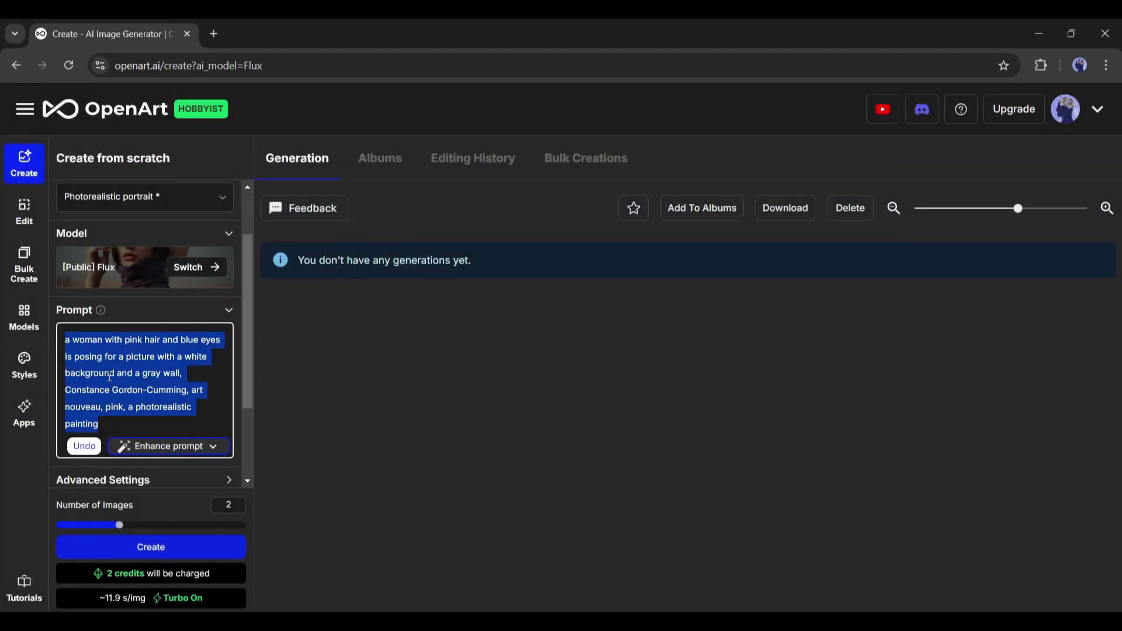
{"action": "key", "text": "BackSpace"}
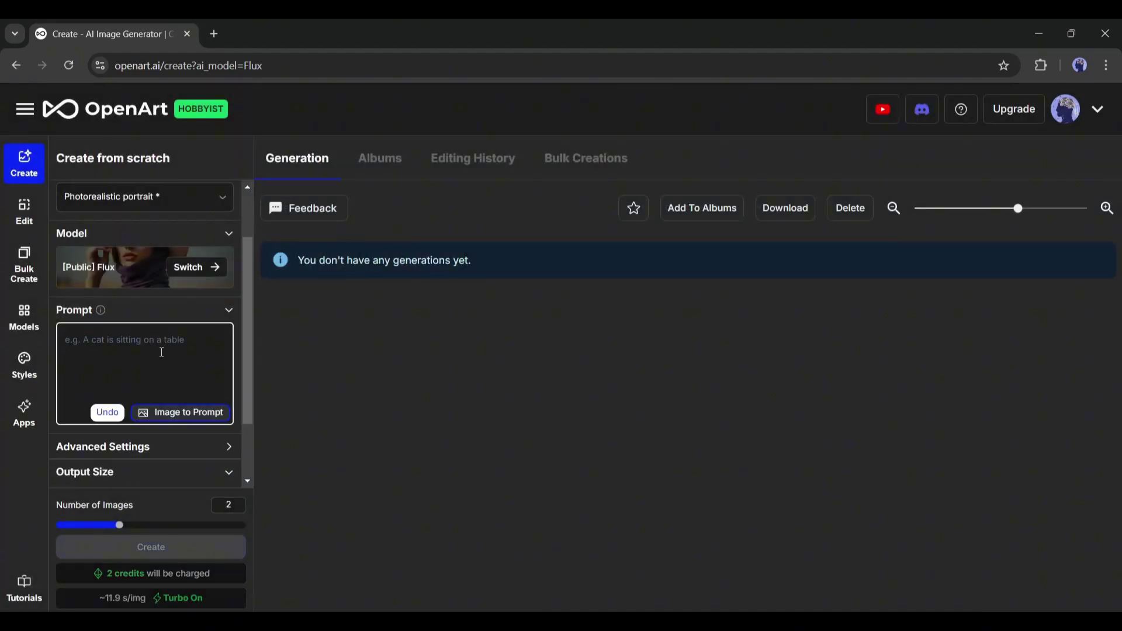
{"action": "type", "text": "25 years old Latin girl, silver wavy hair, brown eyes"}
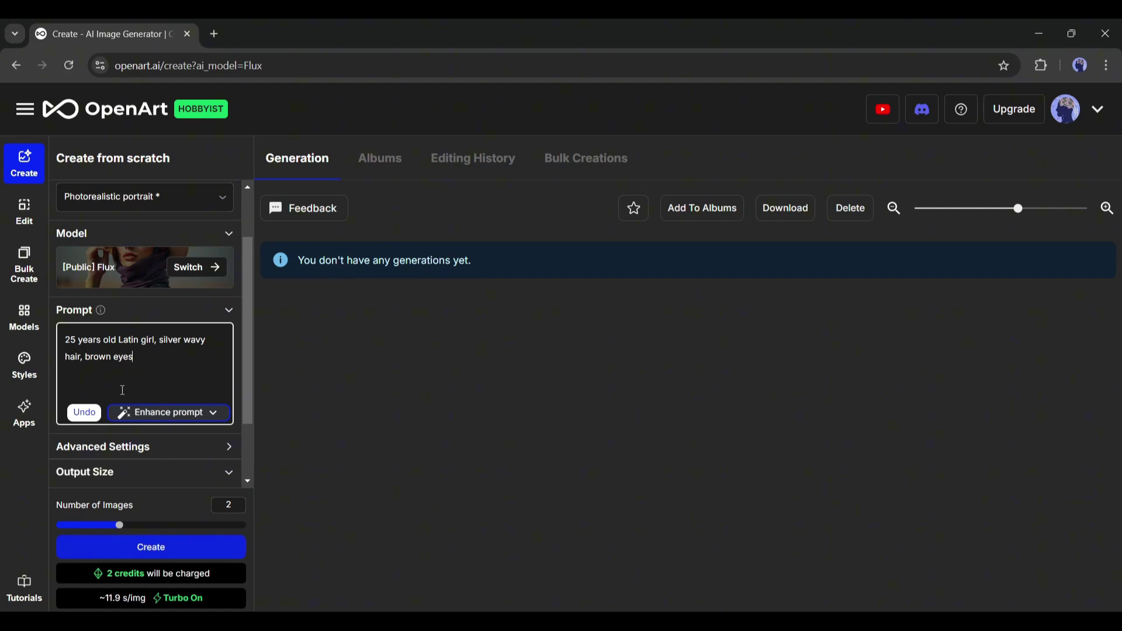
{"action": "left_click", "coordinate": [211, 418]}
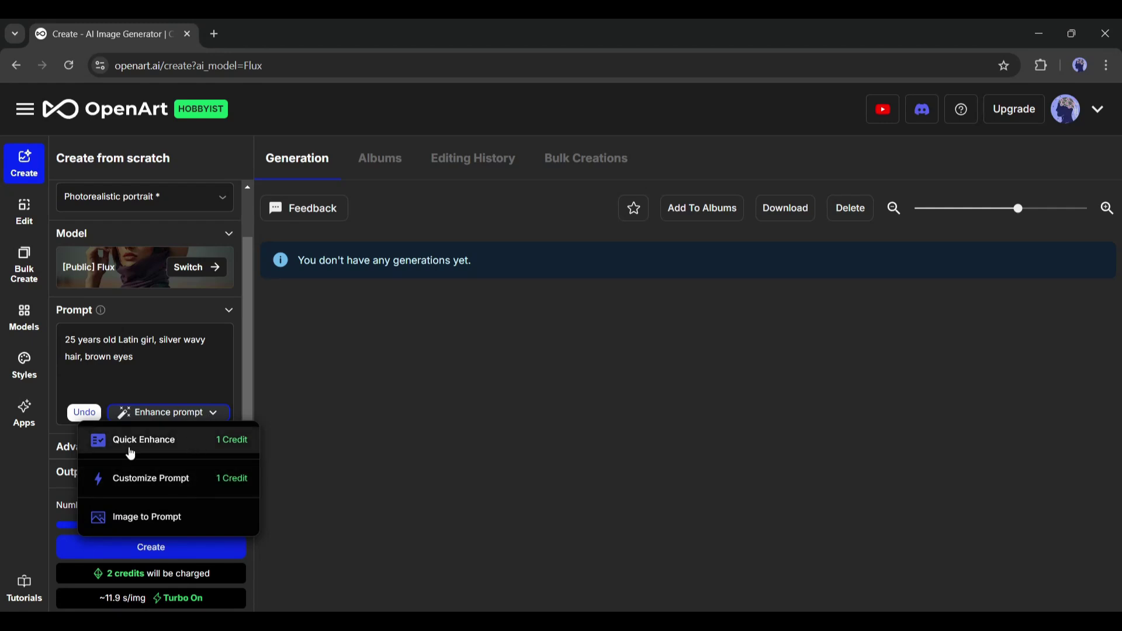
{"action": "left_click", "coordinate": [169, 450]}
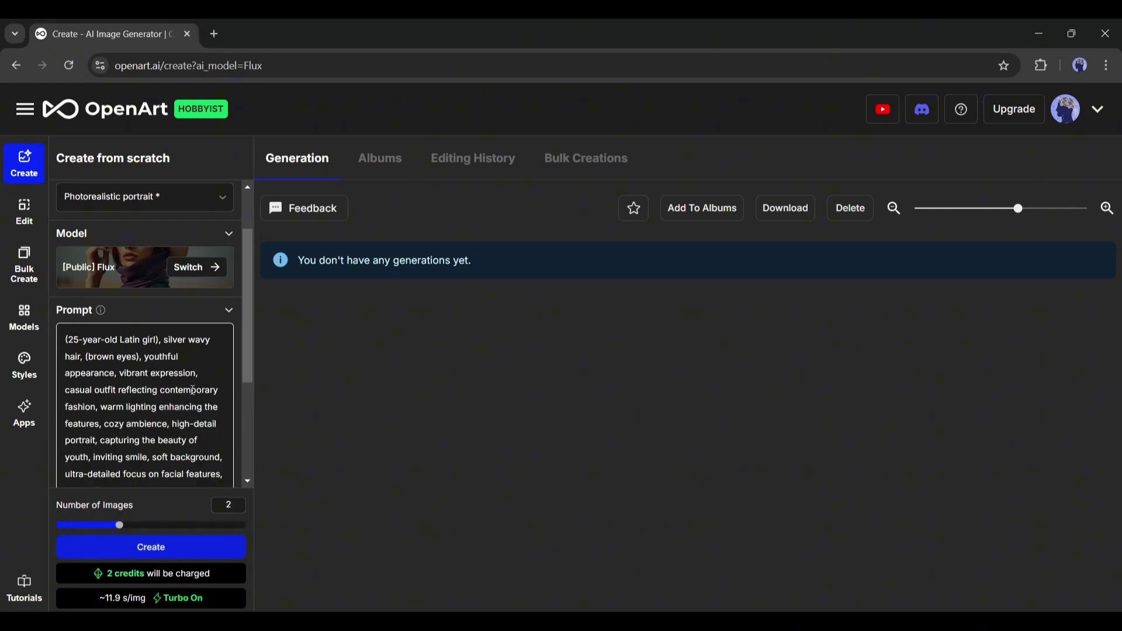
Set 7 steps, Default 1024×1024 output size, and 4 images in Advanced Settings
{"action": "scroll", "coordinate": [223, 400], "scroll_direction": "down", "scroll_amount": 3}
{"action": "left_click", "coordinate": [78, 402]}
{"action": "scroll", "coordinate": [200, 371], "scroll_direction": "down", "scroll_amount": 2}
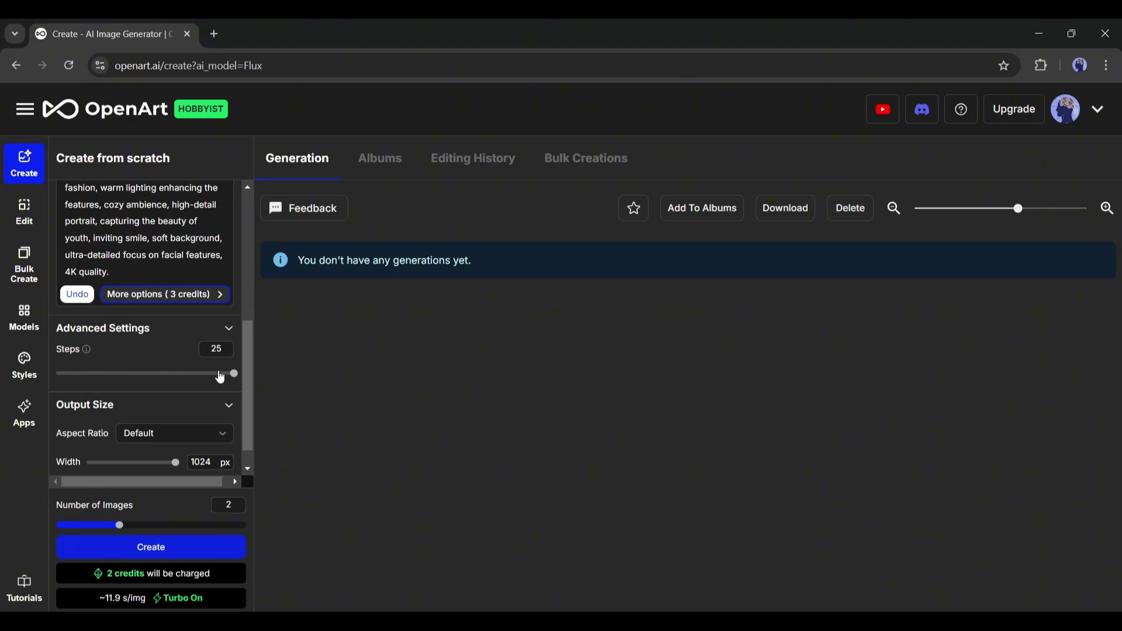
{"action": "left_click_drag", "start_coordinate": [234, 374], "coordinate": [48, 377]}
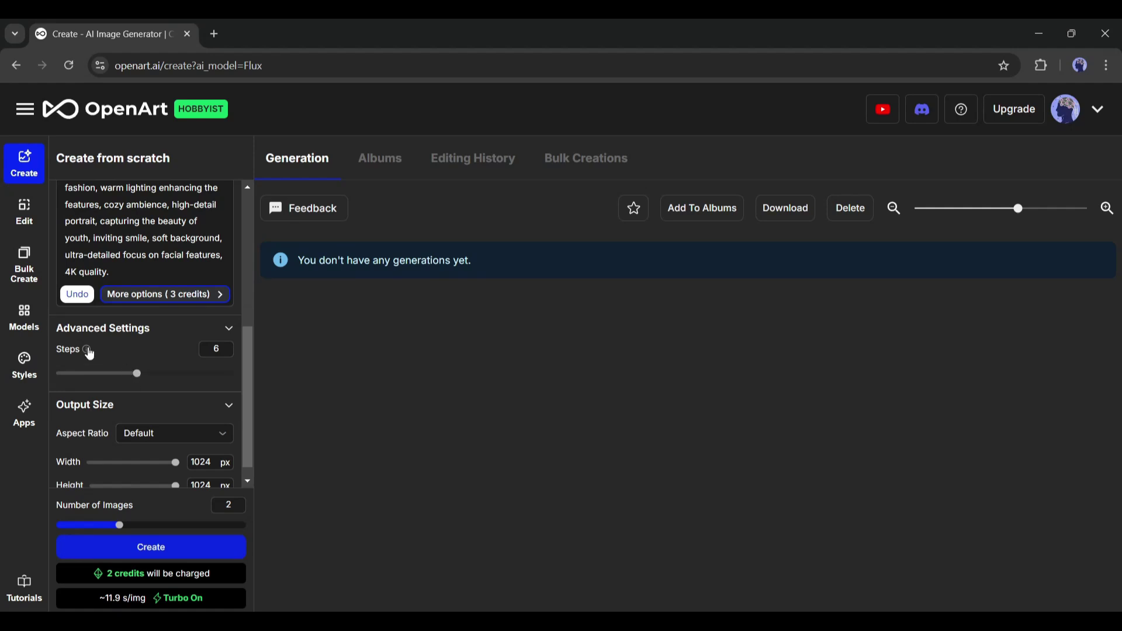
{"action": "mouse_move", "coordinate": [89, 354]}
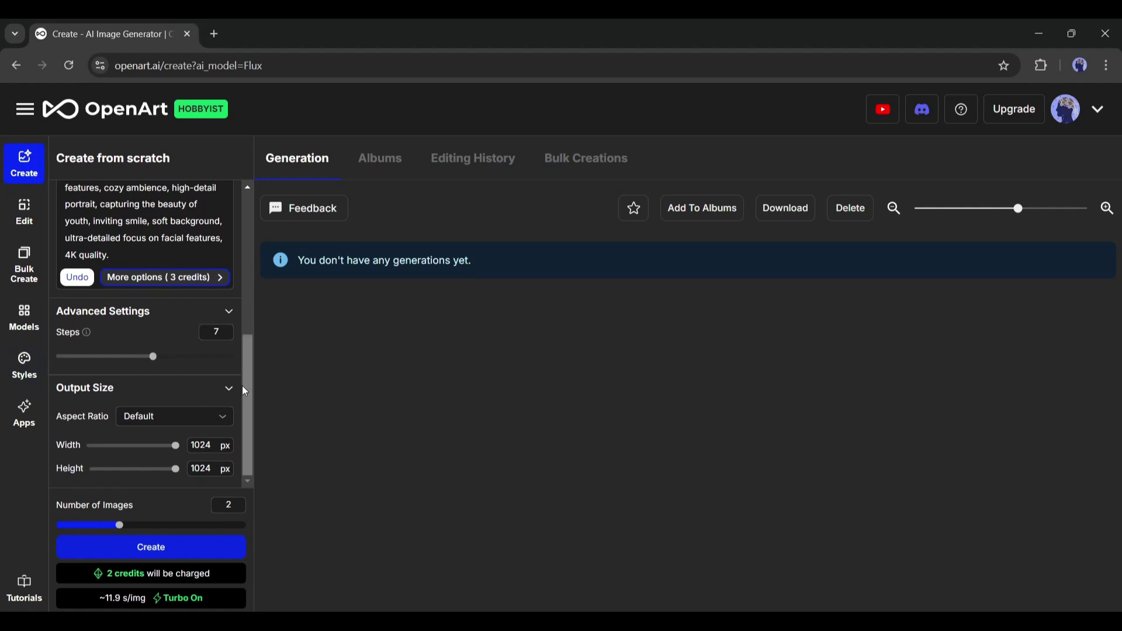
{"action": "left_click", "coordinate": [230, 393]}
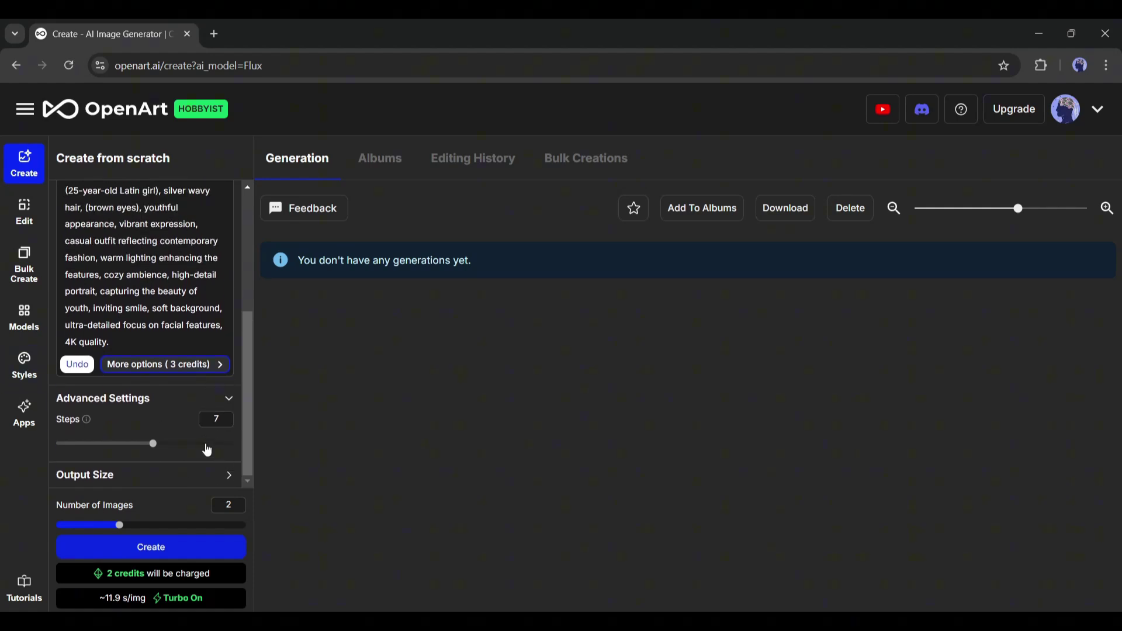
{"action": "left_click", "coordinate": [212, 483]}
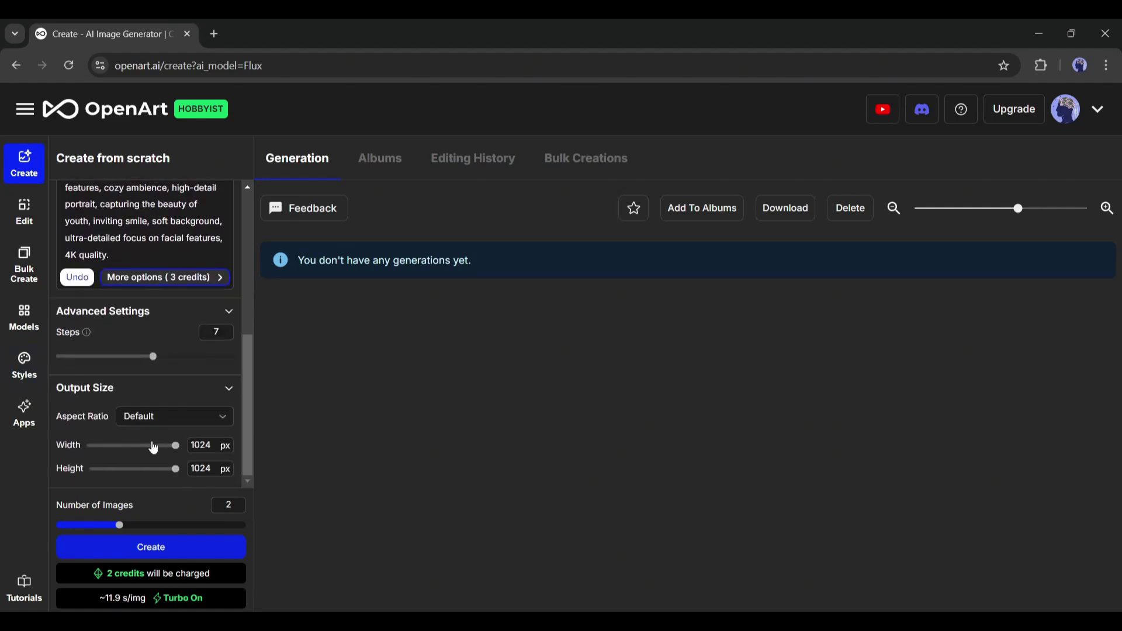
{"action": "left_click", "coordinate": [197, 428]}
{"action": "left_click", "coordinate": [151, 398]}
{"action": "left_click_drag", "start_coordinate": [202, 529], "coordinate": [253, 534]}
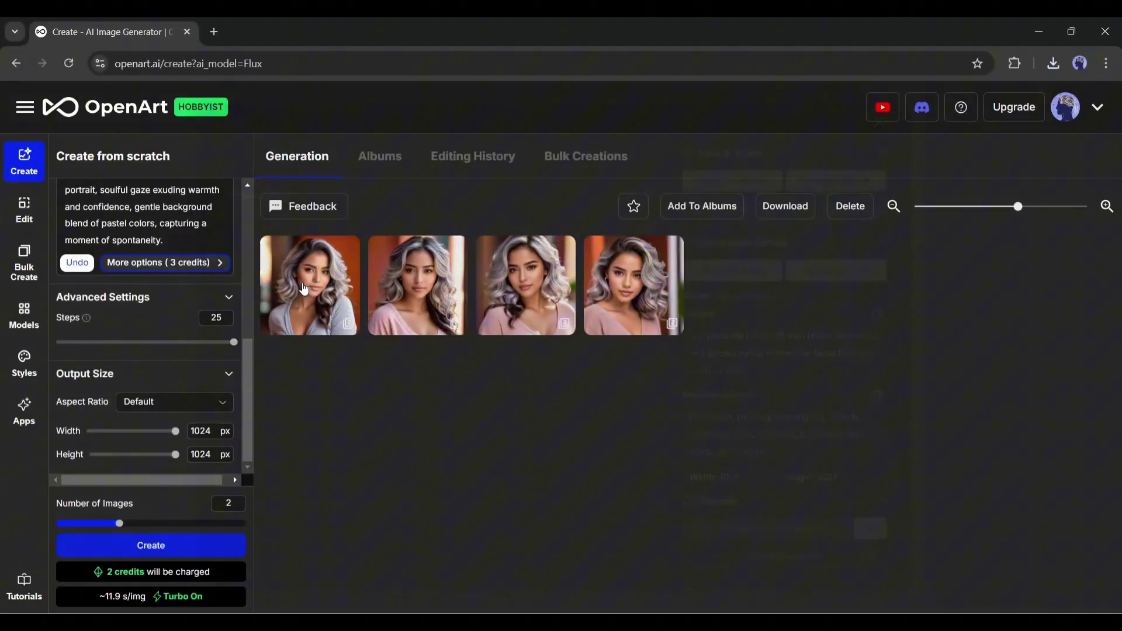
Open the first portrait full size and flip back and forth through all four
{"action": "left_click", "coordinate": [305, 291]}
{"action": "left_click", "coordinate": [640, 384]}
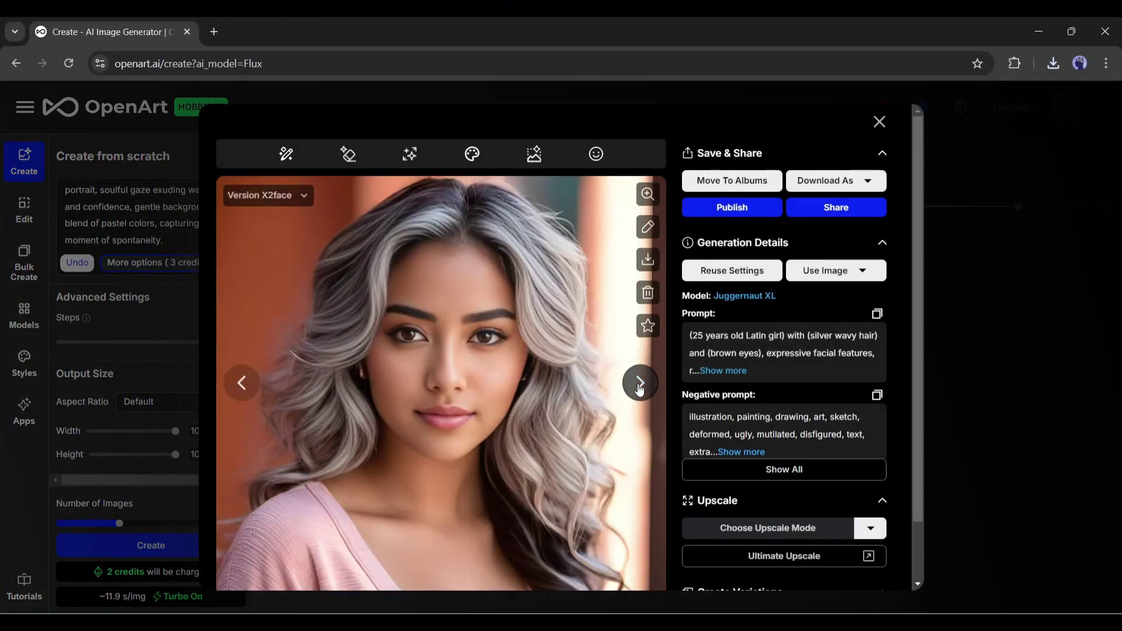
{"action": "left_click", "coordinate": [640, 384]}
{"action": "left_click", "coordinate": [640, 384]}
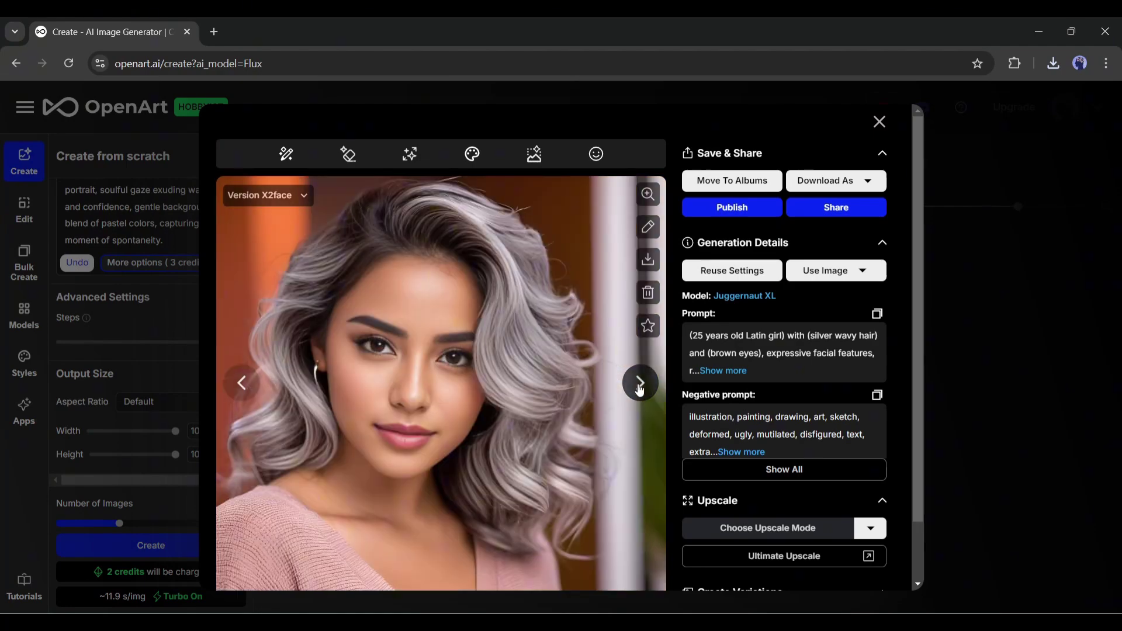
{"action": "left_click", "coordinate": [243, 392]}
{"action": "left_click", "coordinate": [244, 392]}
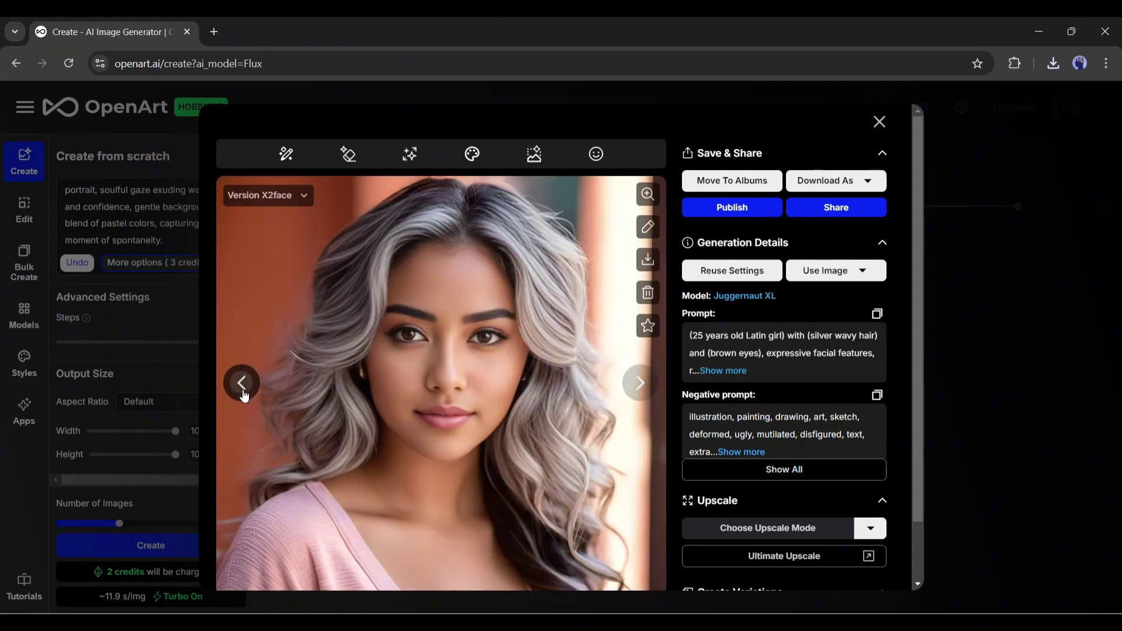
{"action": "left_click", "coordinate": [244, 393]}
{"action": "left_click", "coordinate": [640, 386]}
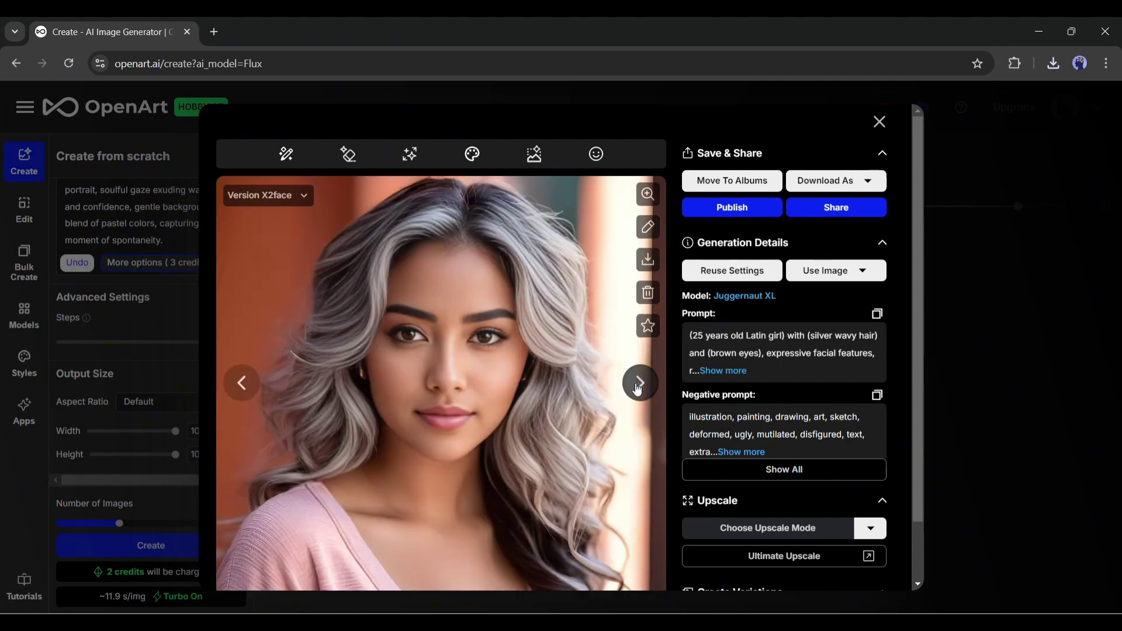
{"action": "left_click", "coordinate": [640, 386]}
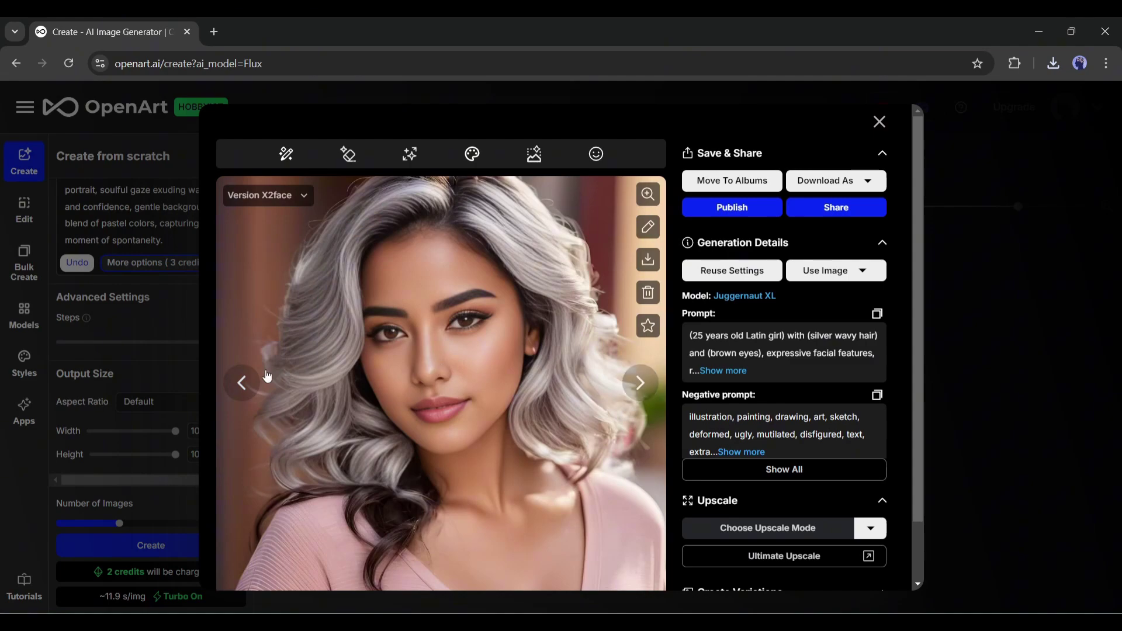
{"action": "left_click", "coordinate": [640, 383]}
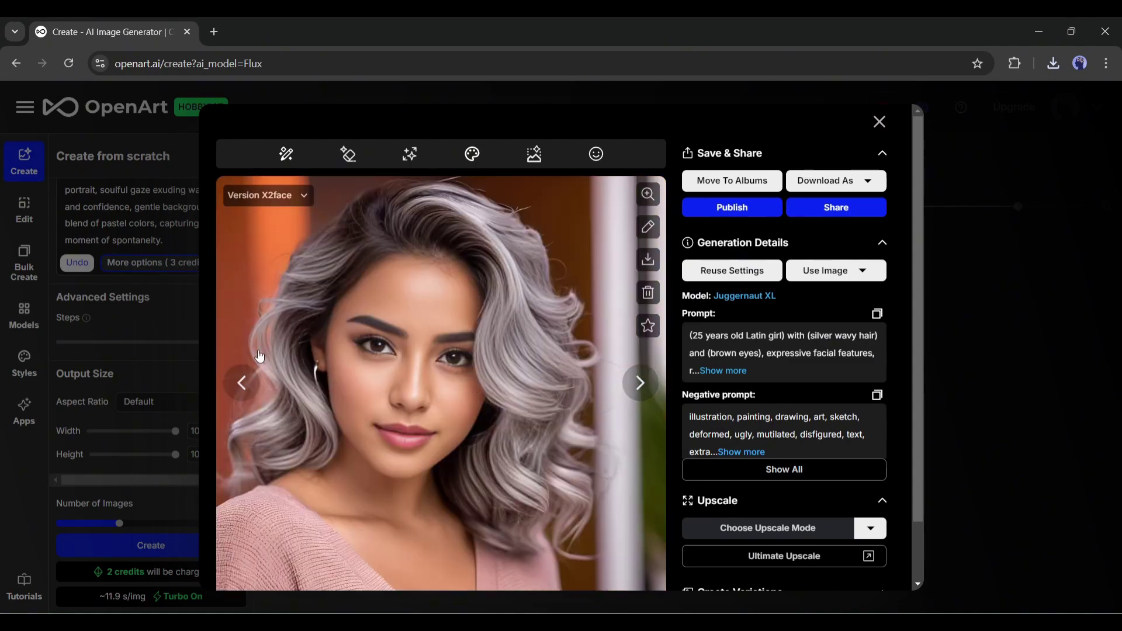
{"action": "left_click", "coordinate": [240, 380]}
{"action": "left_click", "coordinate": [239, 379]}
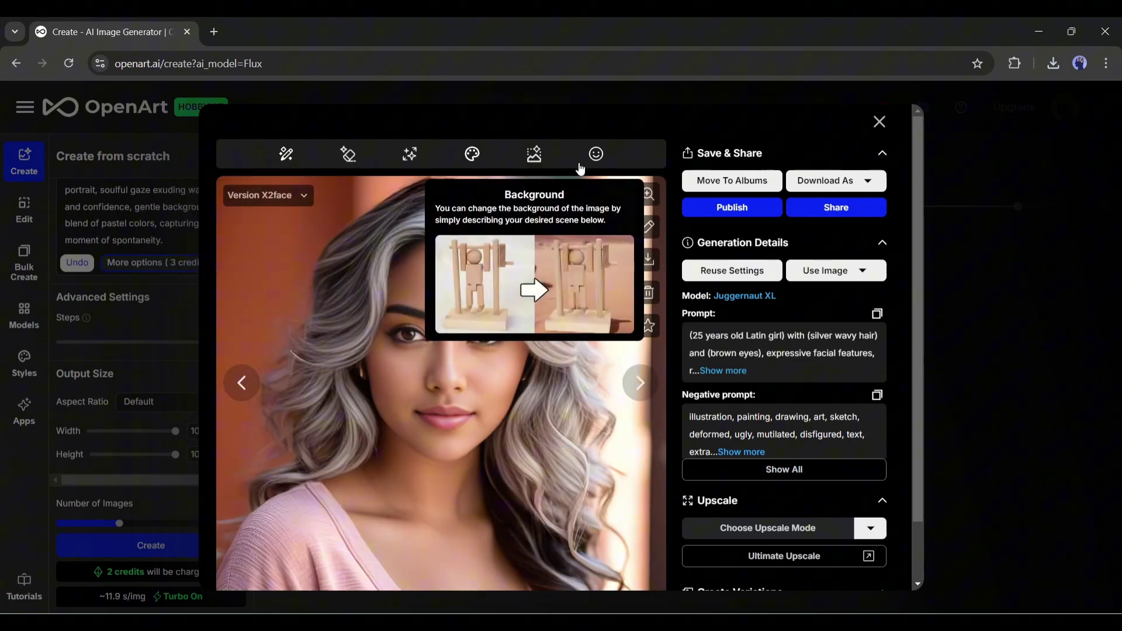
{"action": "mouse_move", "coordinate": [643, 188]}
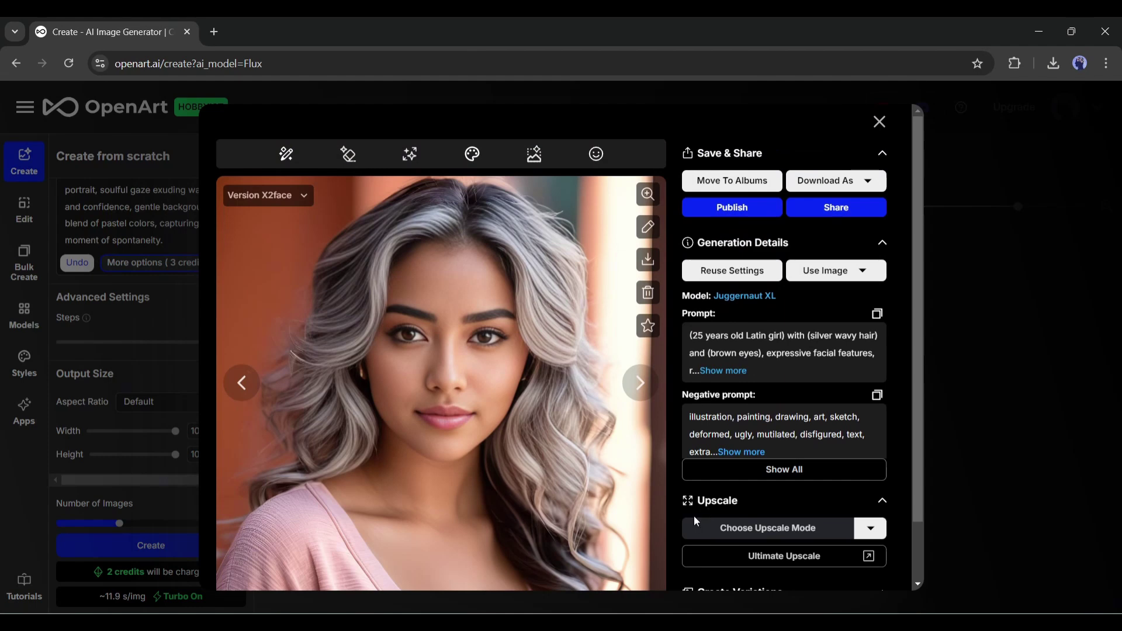
Upscale the chosen portrait at 2x, download it, and check the browser's downloads
{"action": "left_click", "coordinate": [875, 529]}
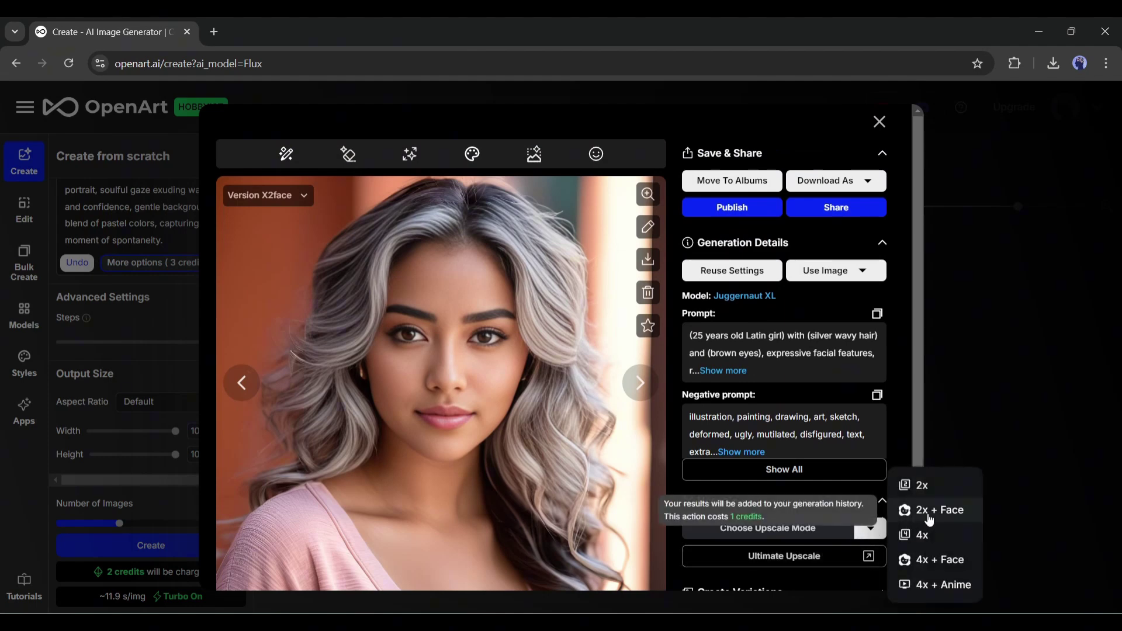
{"action": "left_click", "coordinate": [944, 489]}
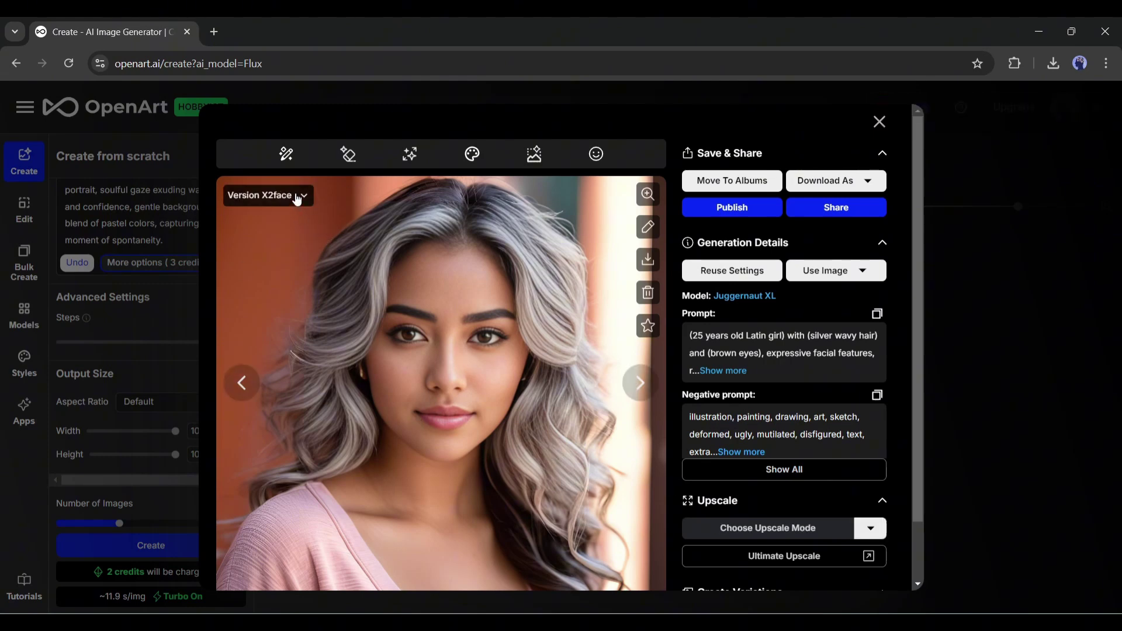
{"action": "left_click", "coordinate": [640, 264]}
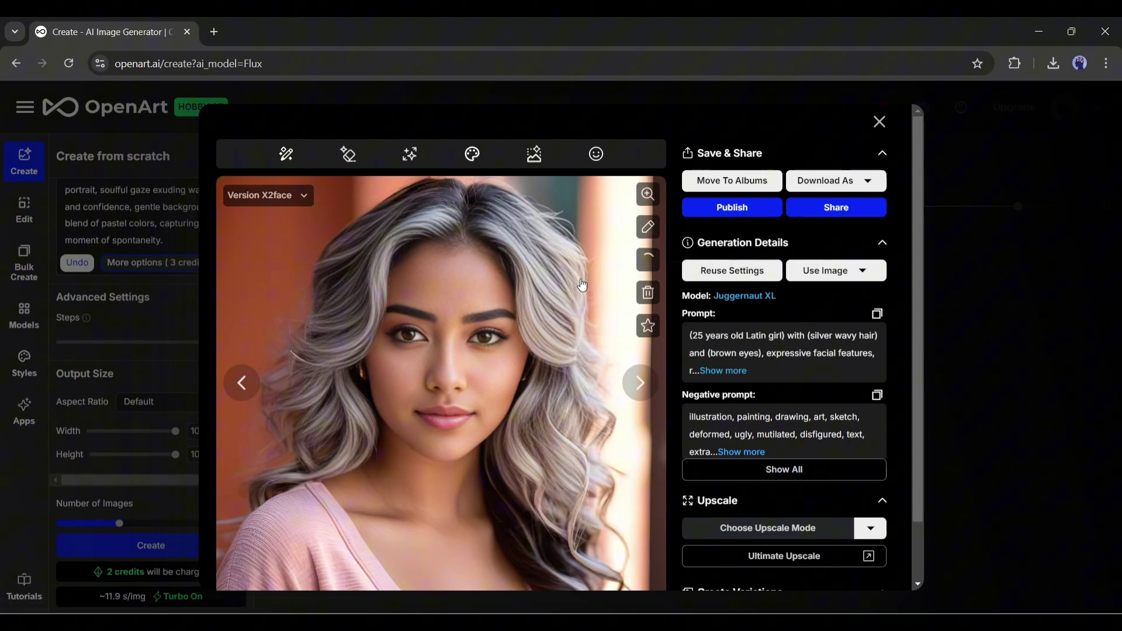
{"action": "left_click", "coordinate": [1051, 70]}
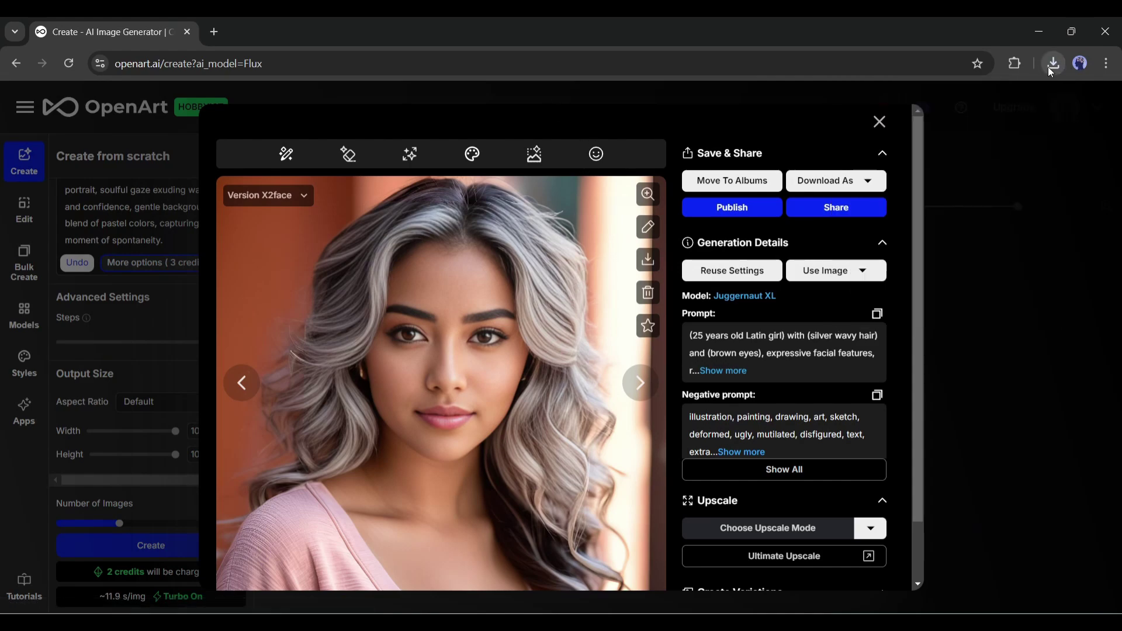
{"action": "left_click", "coordinate": [1051, 70]}
{"action": "left_click", "coordinate": [901, 147]}
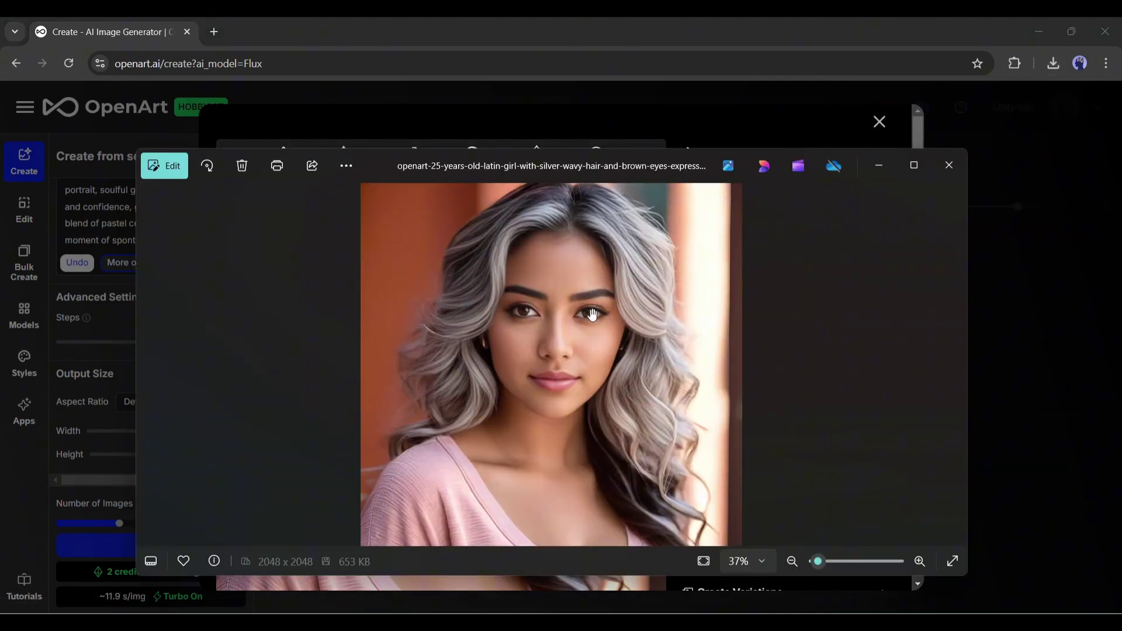
{"action": "scroll", "coordinate": [592, 313], "scroll_direction": "up", "scroll_amount": 4}
{"action": "scroll", "coordinate": [608, 319], "scroll_direction": "down", "scroll_amount": 5}
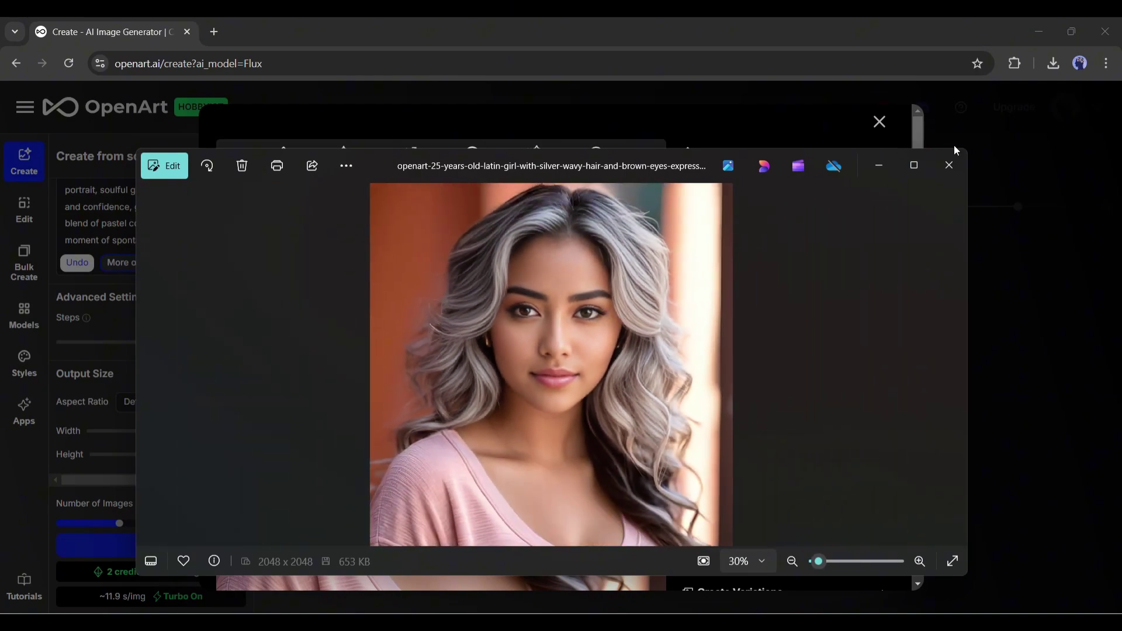
{"action": "left_click", "coordinate": [949, 166]}
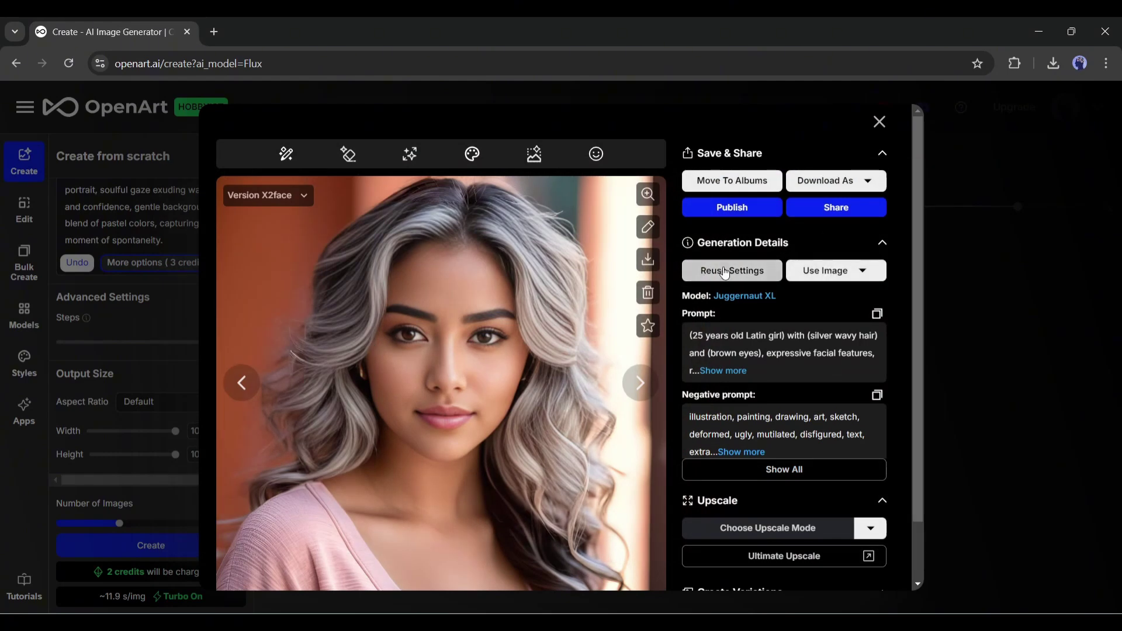
Use the portrait as a face reference and switch the model to Juggernaut XL
{"action": "left_click", "coordinate": [836, 275]}
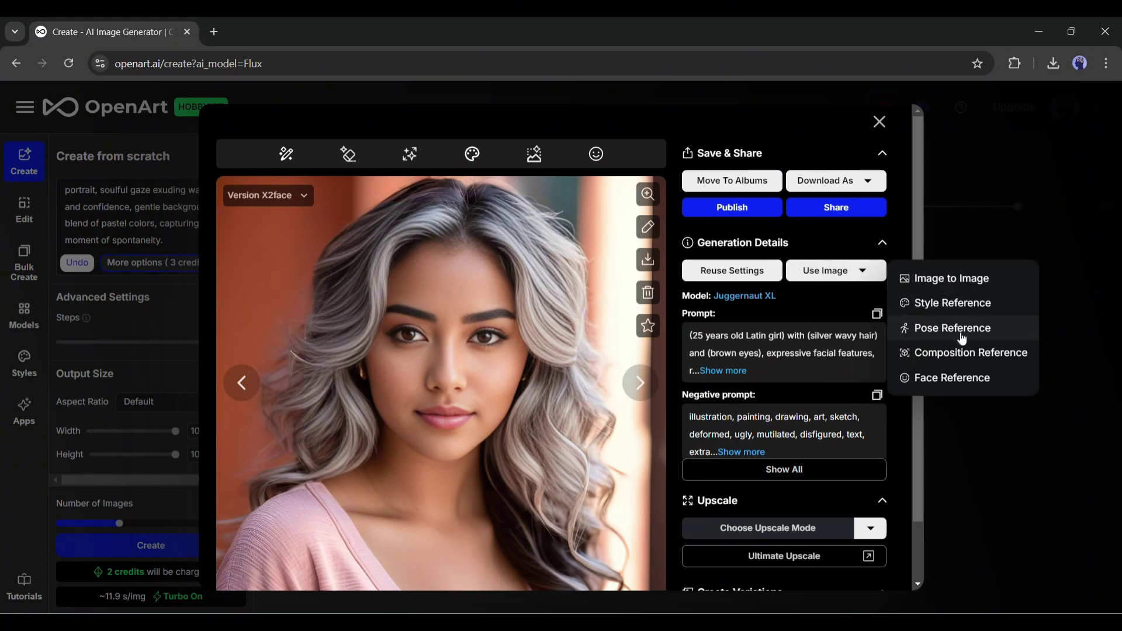
{"action": "left_click", "coordinate": [956, 379]}
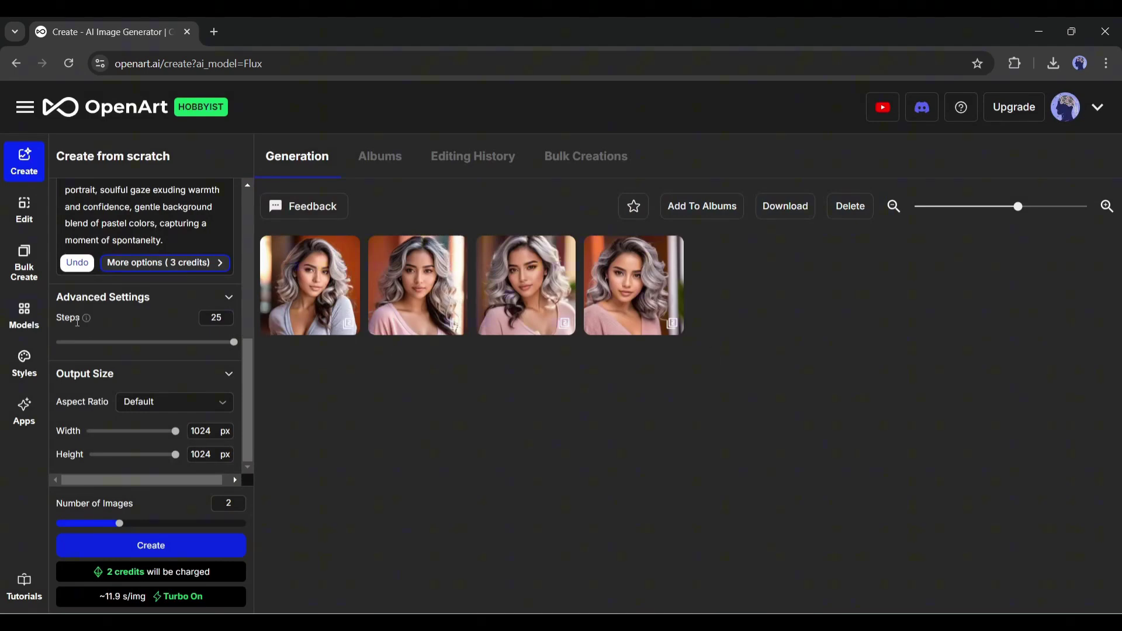
{"action": "scroll", "coordinate": [78, 322], "scroll_direction": "up", "scroll_amount": 5}
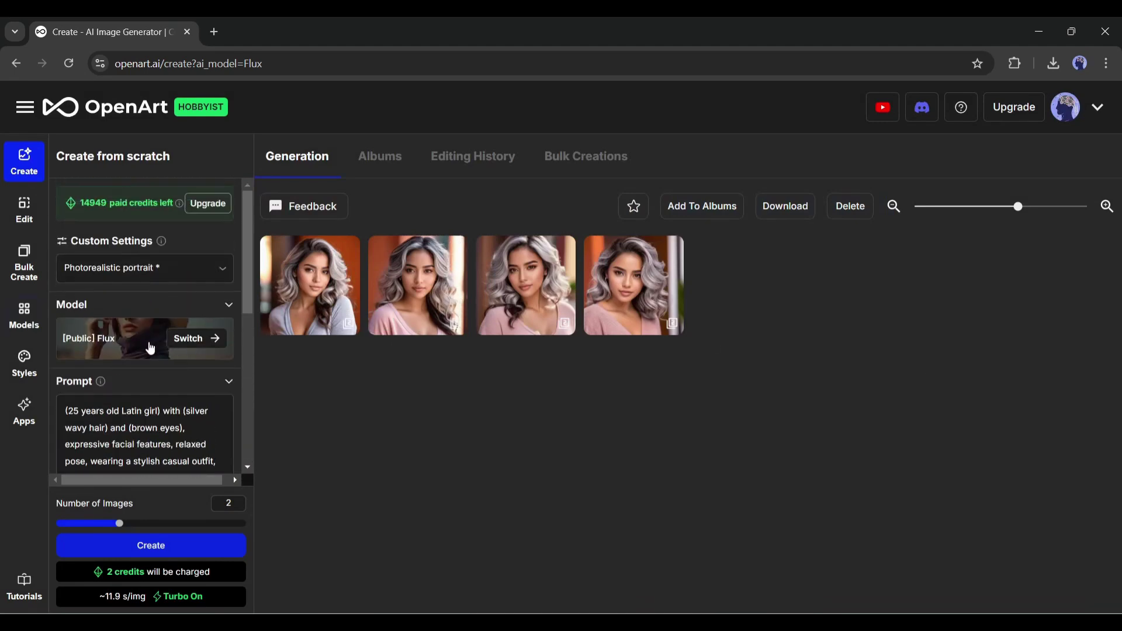
{"action": "left_click", "coordinate": [184, 338]}
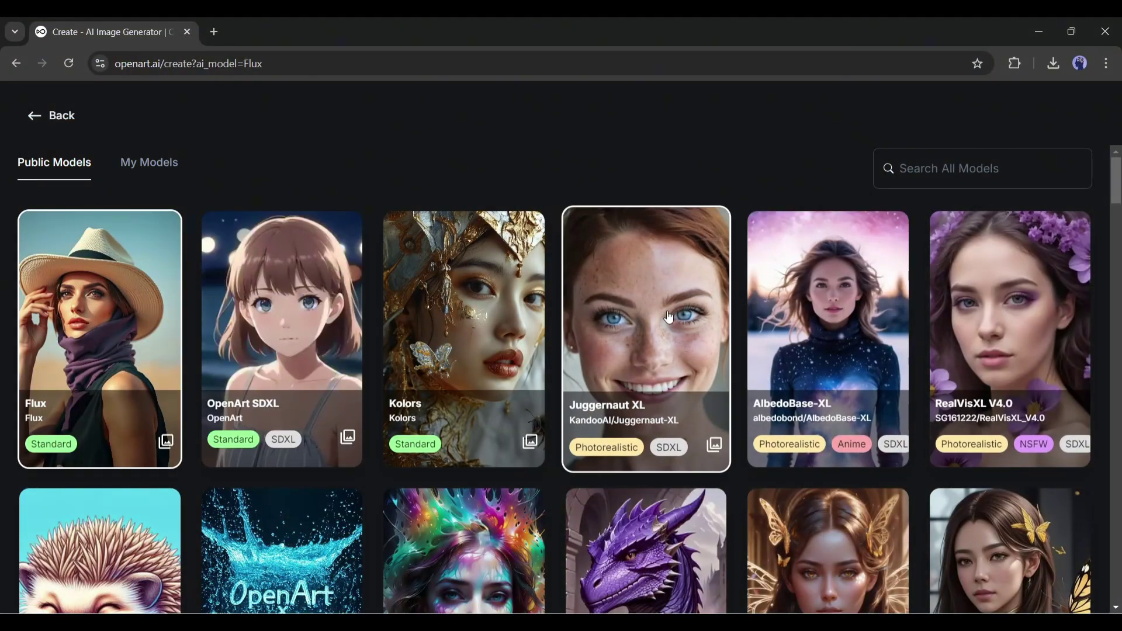
{"action": "left_click", "coordinate": [669, 318]}
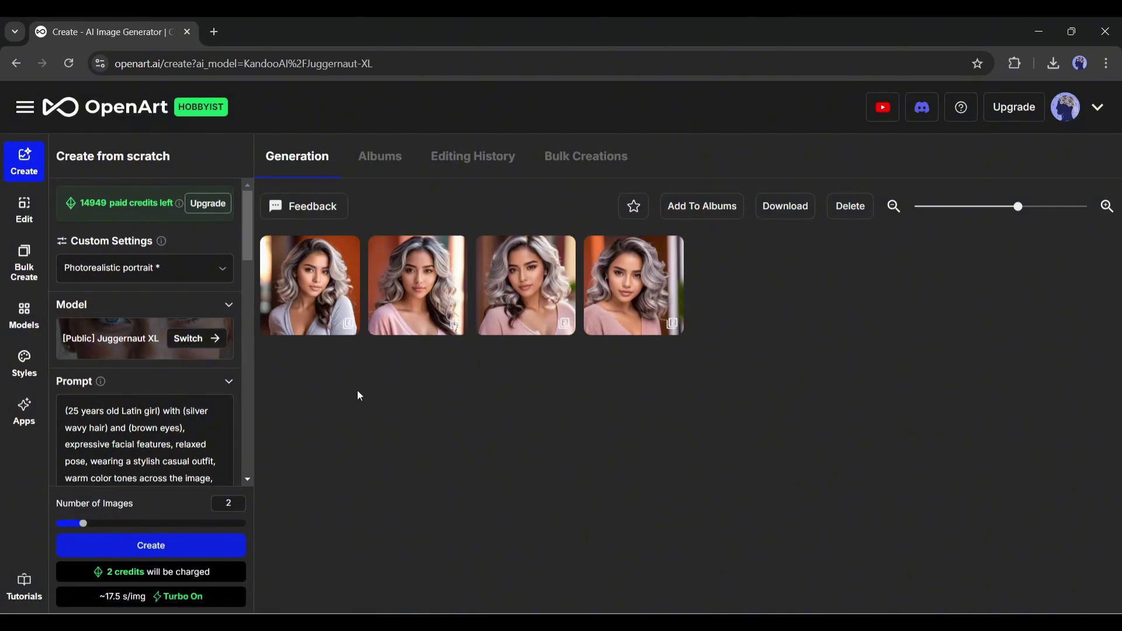
Set a silver-haired pink-top portrait as the face reference
{"action": "left_click", "coordinate": [455, 304]}
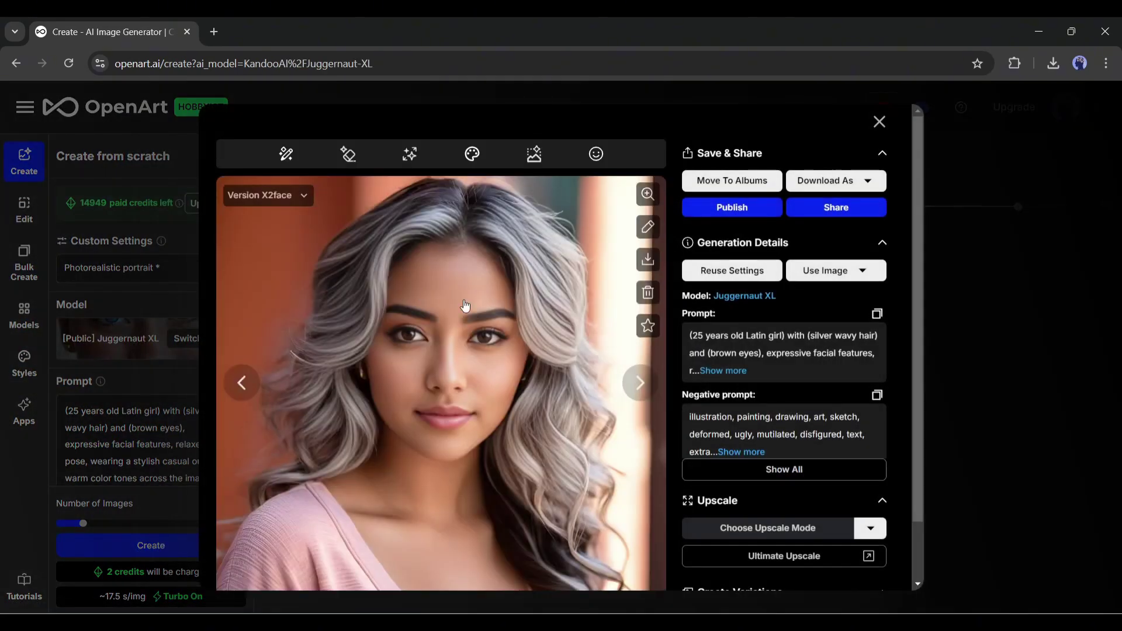
{"action": "left_click", "coordinate": [862, 278]}
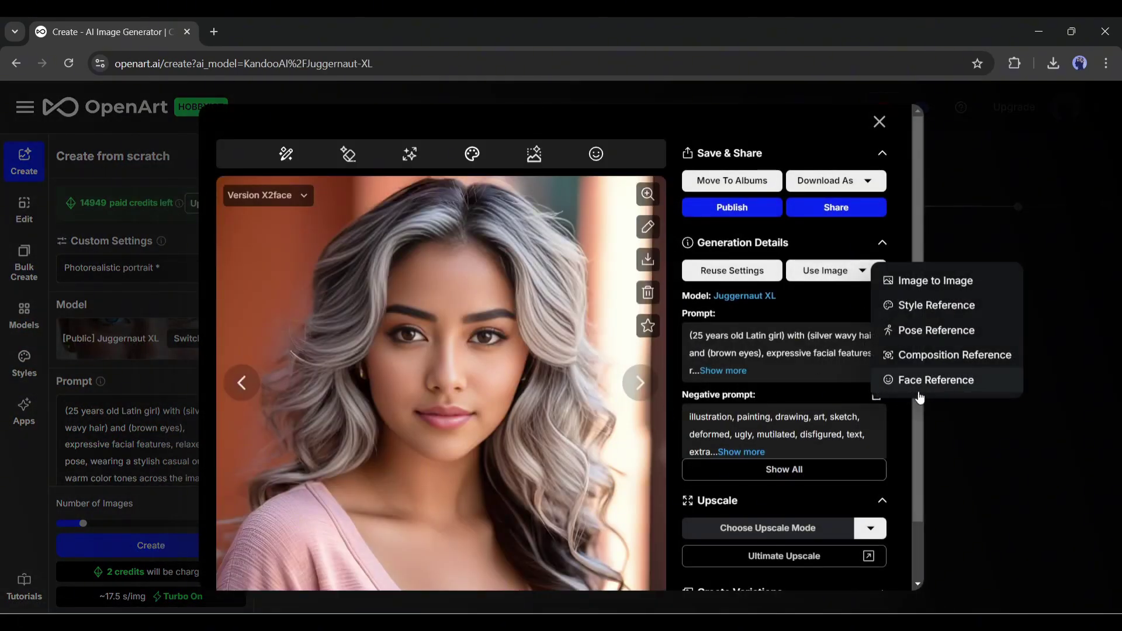
{"action": "left_click", "coordinate": [929, 379]}
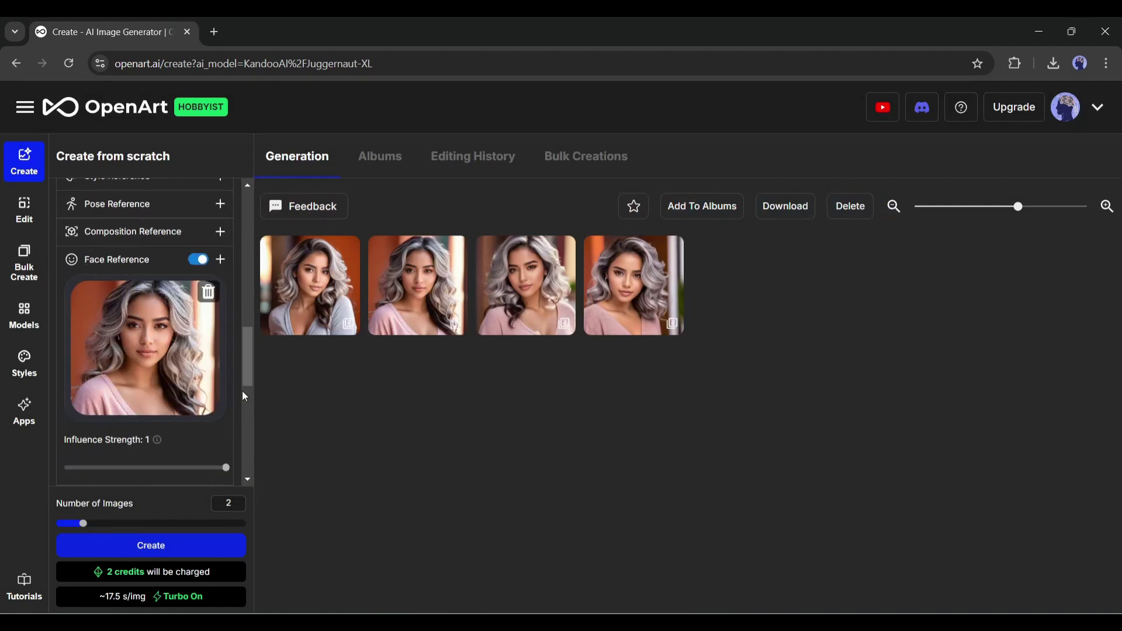
{"action": "scroll", "coordinate": [242, 390], "scroll_direction": "up", "scroll_amount": 6}
{"action": "triple_click", "coordinate": [128, 296]}
Set the aspect ratio to Landscape 3:2 and the number of images to 4
{"action": "scroll", "coordinate": [128, 297], "scroll_direction": "down", "scroll_amount": 6}
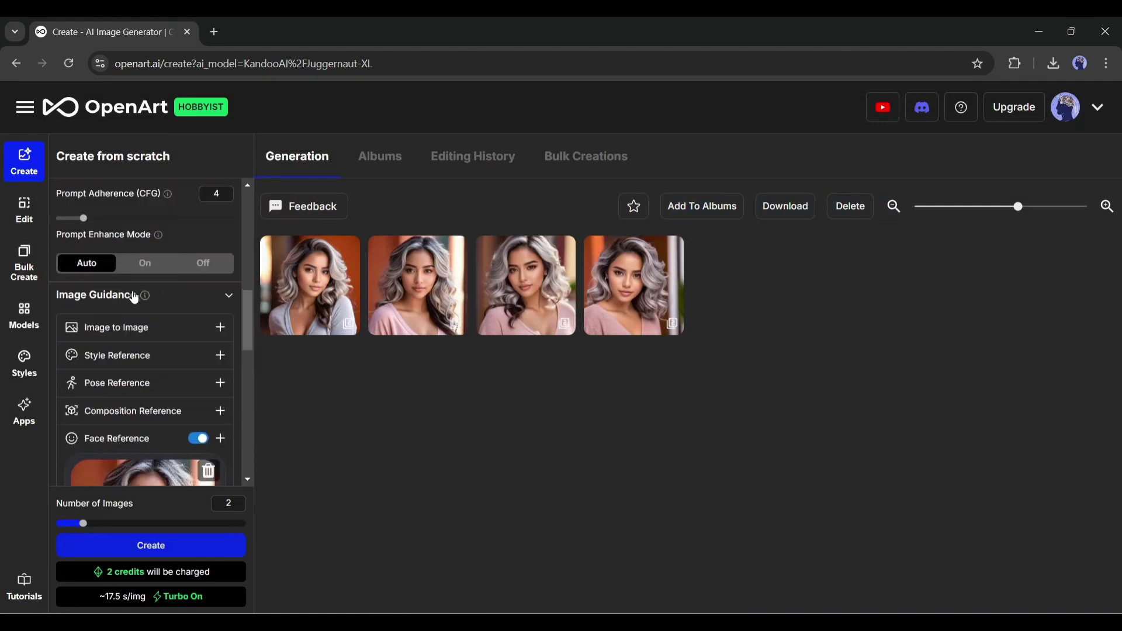
{"action": "scroll", "coordinate": [219, 413], "scroll_direction": "down", "scroll_amount": 6}
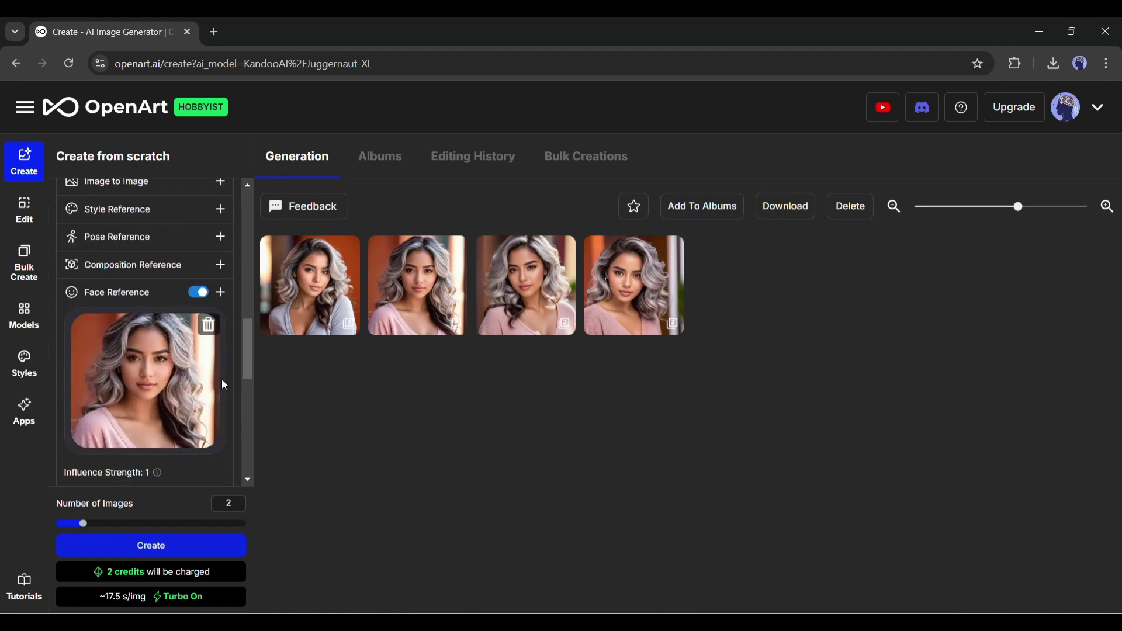
{"action": "left_click", "coordinate": [146, 304]}
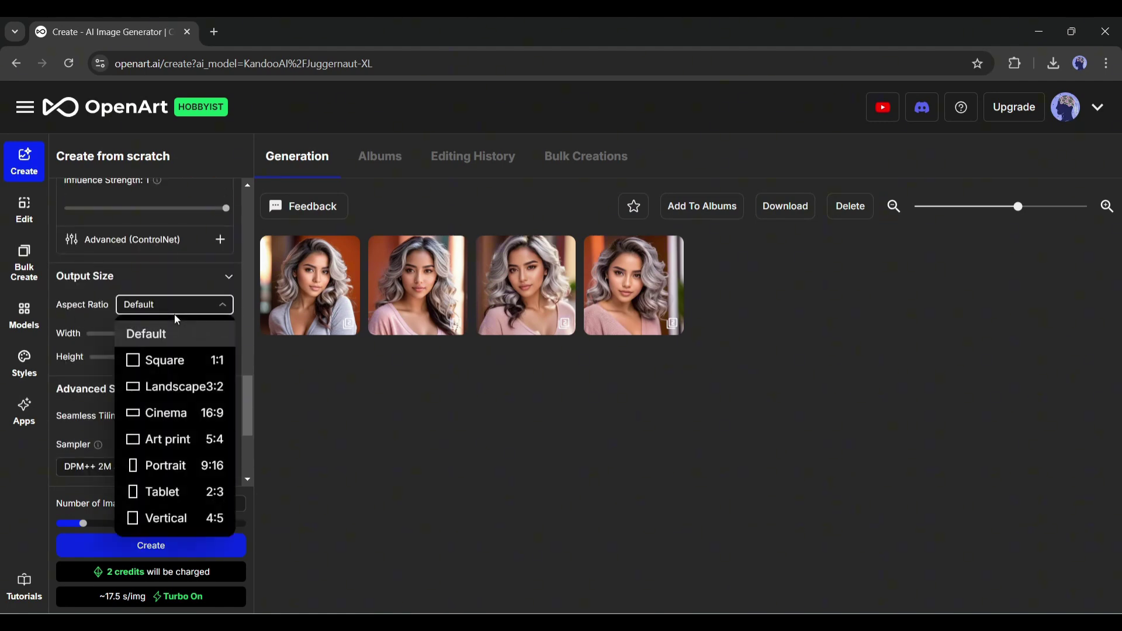
{"action": "left_click", "coordinate": [175, 386]}
{"action": "scroll", "coordinate": [141, 359], "scroll_direction": "down", "scroll_amount": 1}
{"action": "scroll", "coordinate": [180, 372], "scroll_direction": "down", "scroll_amount": 2}
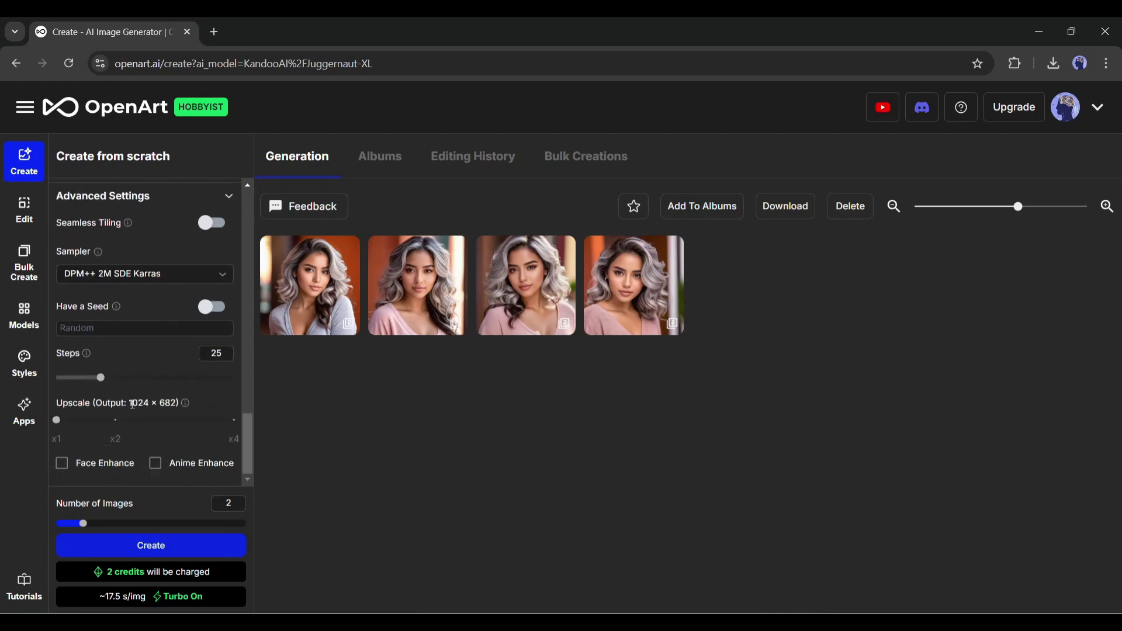
{"action": "left_click", "coordinate": [137, 523]}
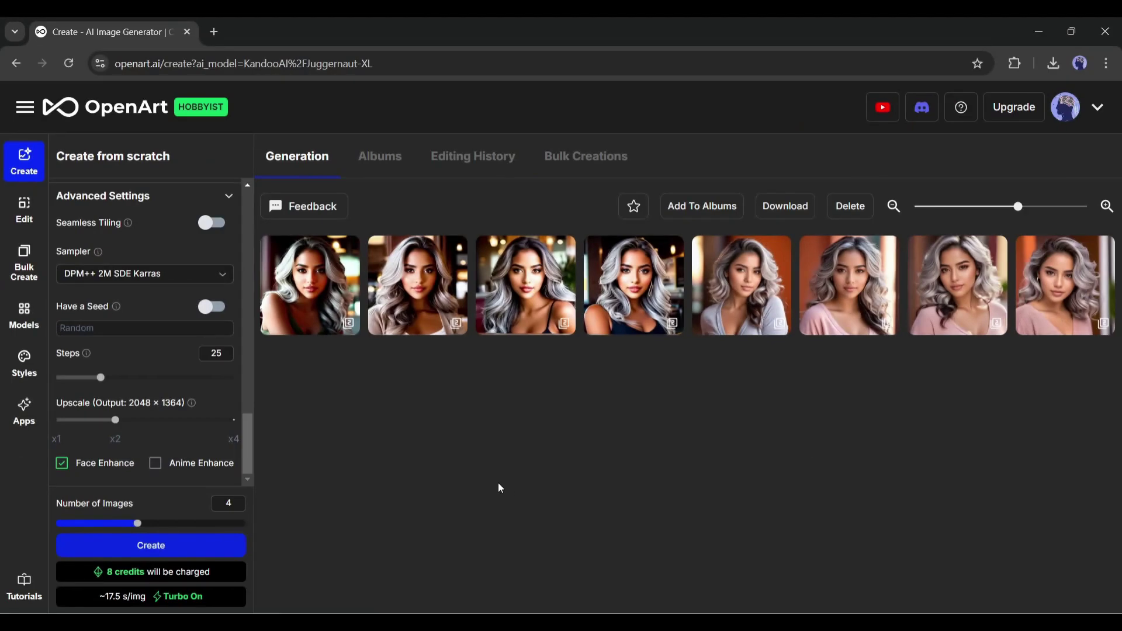
Browse the four new coffee-shop portraits back and forth in the image viewer, then close it
{"action": "left_click", "coordinate": [318, 298]}
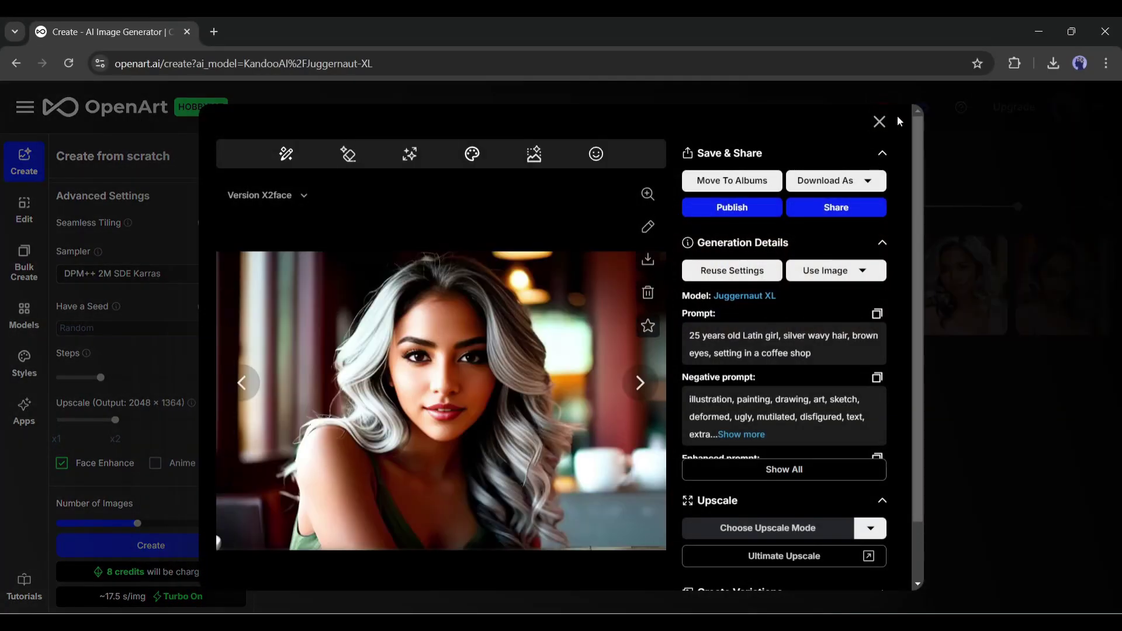
{"action": "left_click", "coordinate": [880, 121]}
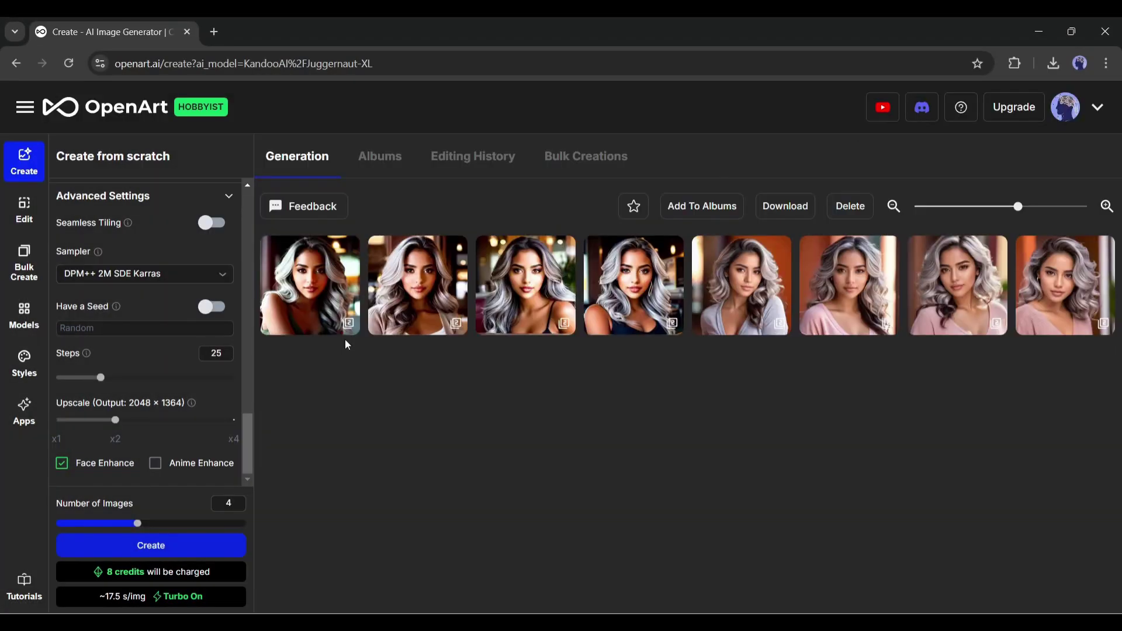
{"action": "left_click", "coordinate": [621, 281]}
{"action": "left_click", "coordinate": [639, 395]}
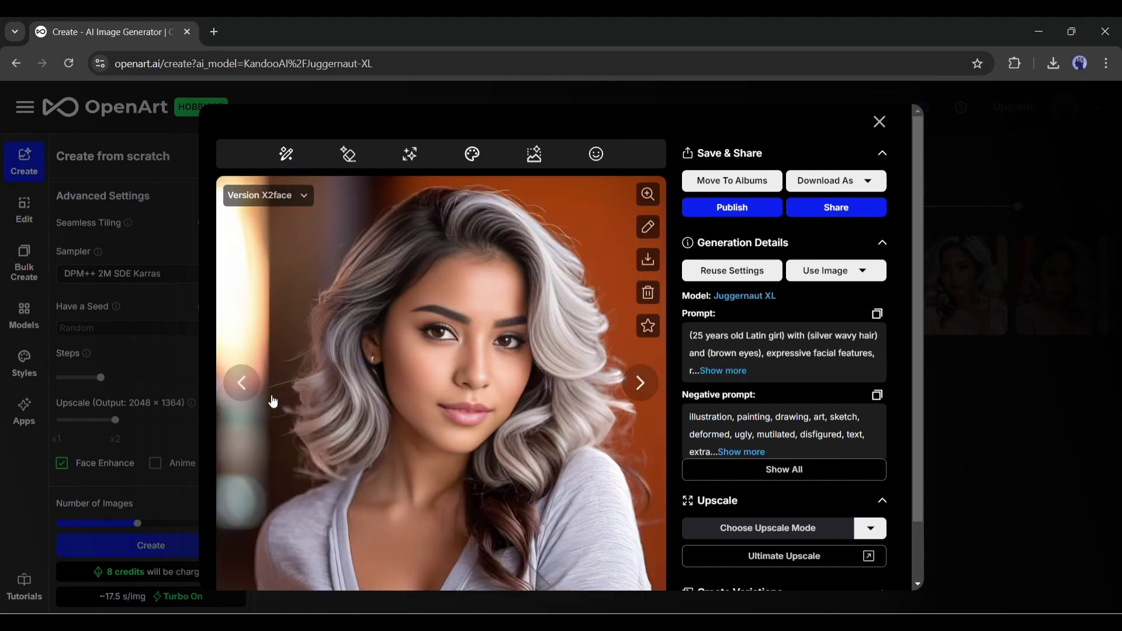
{"action": "left_click", "coordinate": [243, 396]}
{"action": "left_click", "coordinate": [243, 397]}
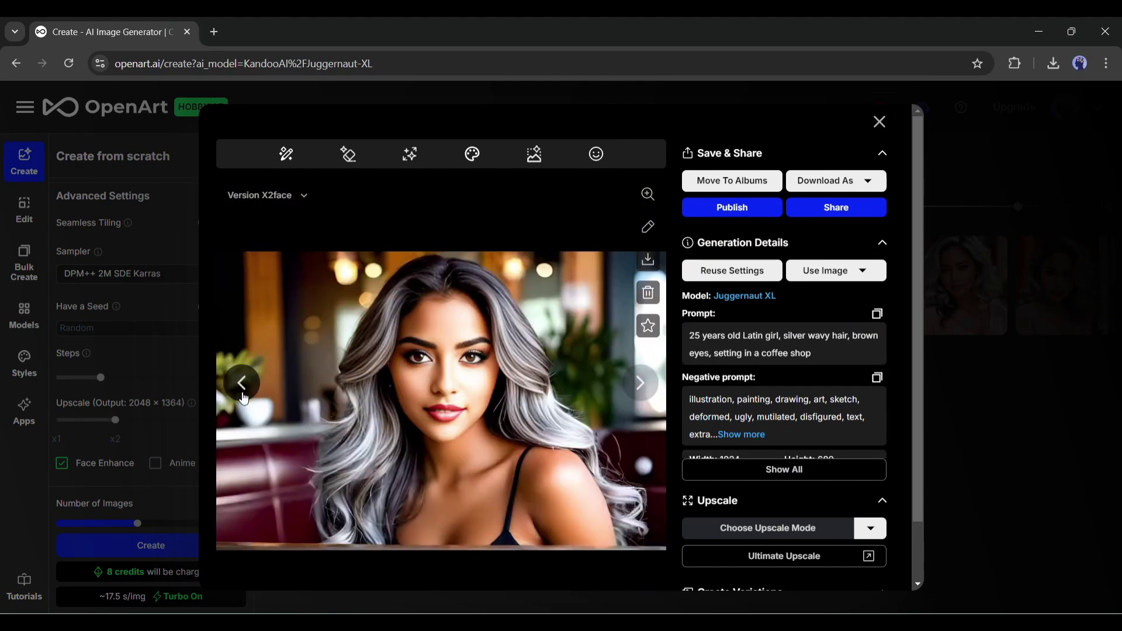
{"action": "left_click", "coordinate": [243, 398]}
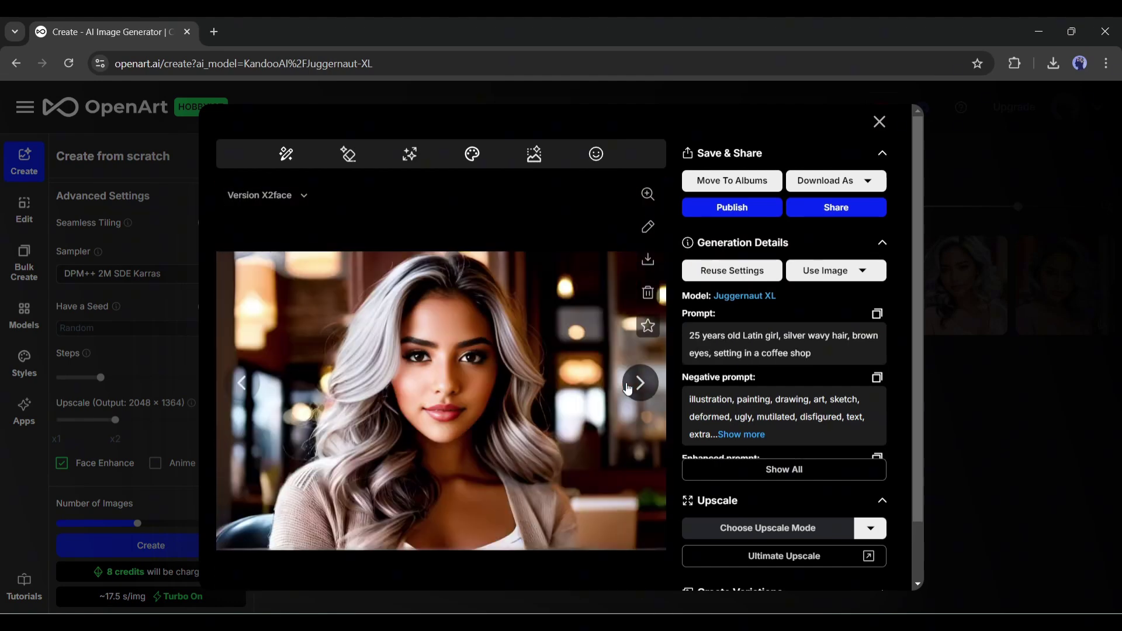
{"action": "left_click", "coordinate": [628, 388]}
{"action": "left_click", "coordinate": [238, 386]}
{"action": "left_click", "coordinate": [878, 121]}
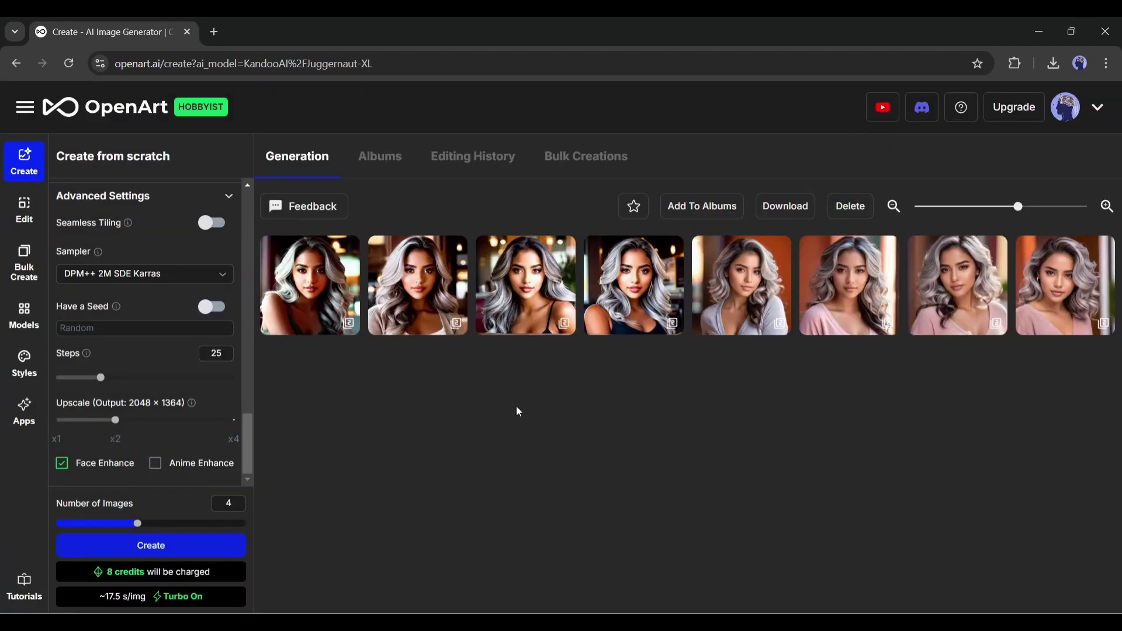
Switch to Bulk Create and review its settings with Juggernaut XL and the coffee-shop prompt
{"action": "left_click", "coordinate": [24, 263]}
{"action": "scroll", "coordinate": [148, 318], "scroll_direction": "down", "scroll_amount": 2}
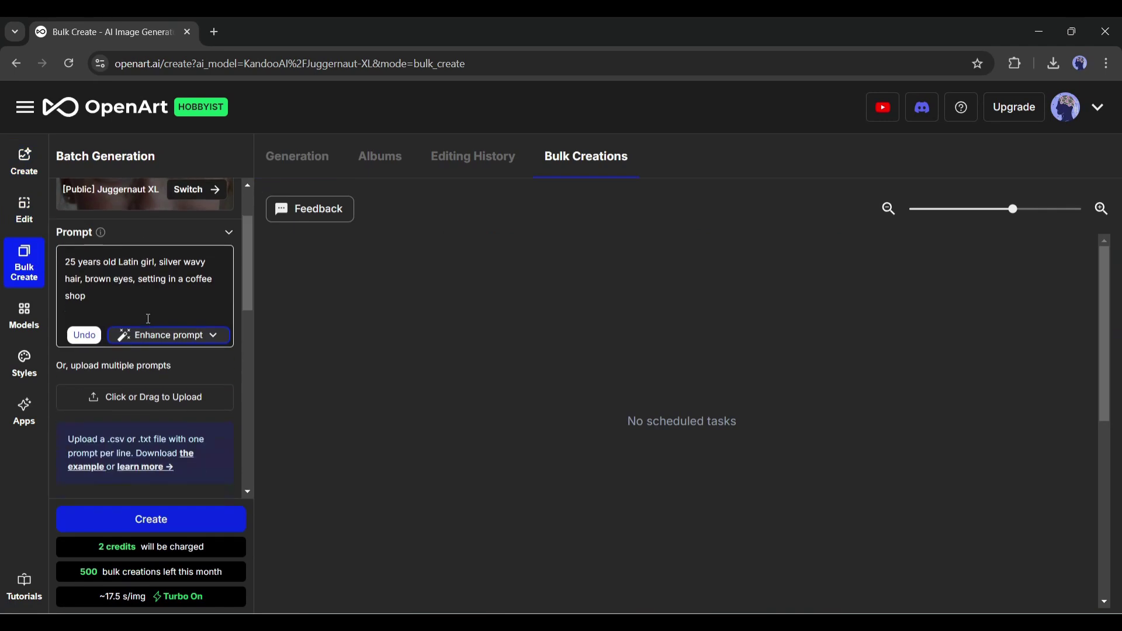
{"action": "scroll", "coordinate": [148, 319], "scroll_direction": "down", "scroll_amount": 1}
{"action": "scroll", "coordinate": [121, 352], "scroll_direction": "down", "scroll_amount": 1}
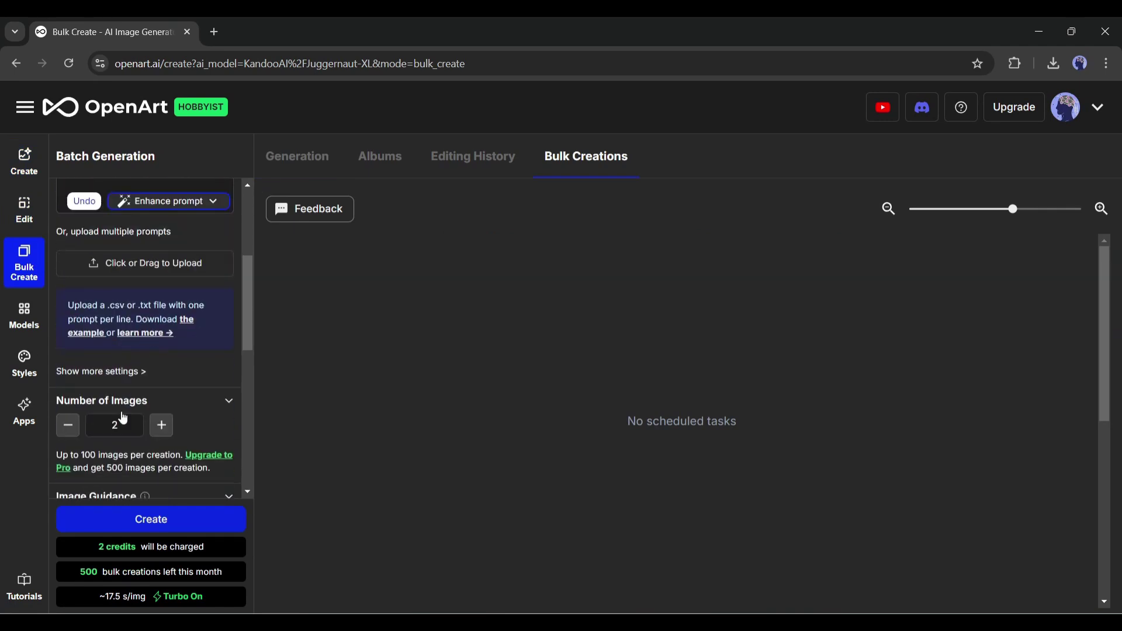
{"action": "scroll", "coordinate": [126, 465], "scroll_direction": "up", "scroll_amount": 3}
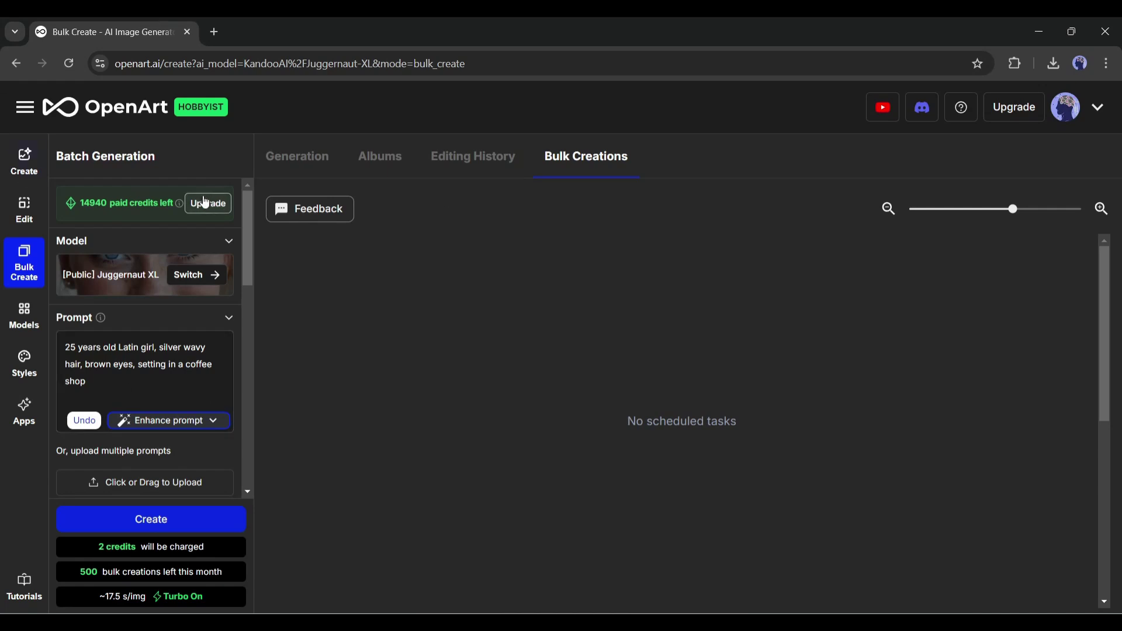
Select the coffee-shop prompt text, check the prompts CSV in Excel, then close Excel
{"action": "triple_click", "coordinate": [131, 347]}
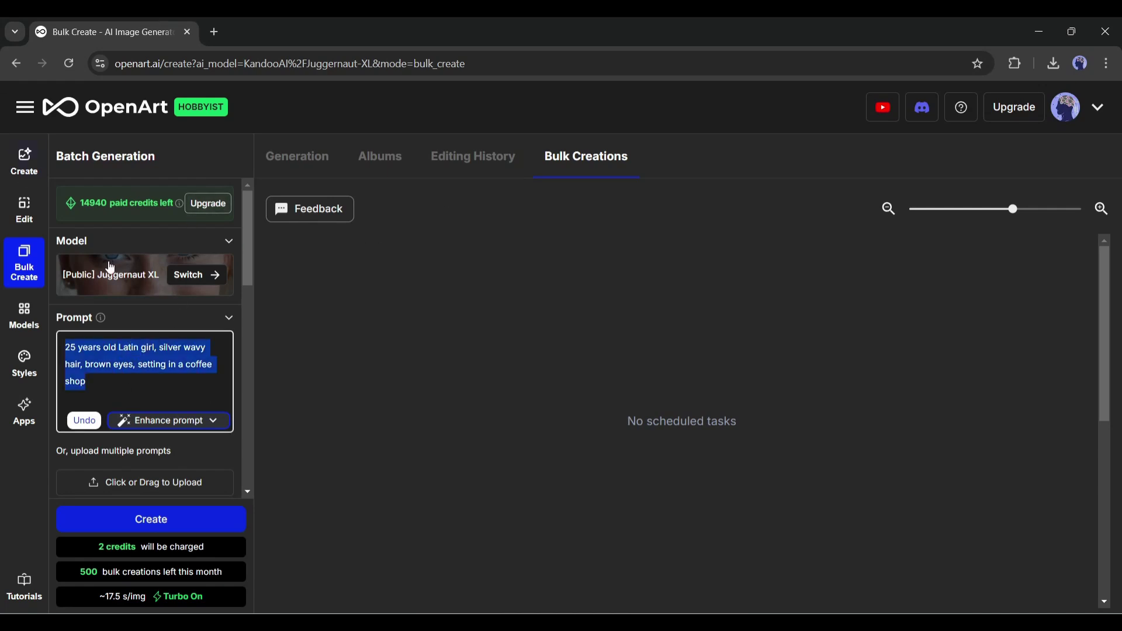
{"action": "left_click", "coordinate": [132, 368]}
{"action": "triple_click", "coordinate": [133, 368]}
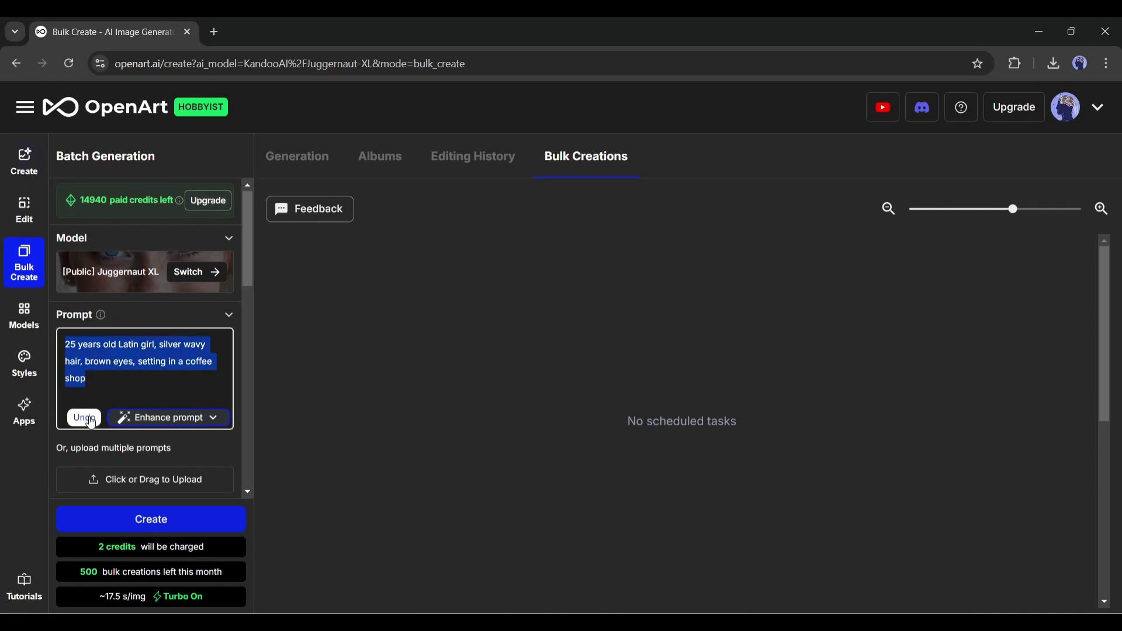
{"action": "scroll", "coordinate": [98, 377], "scroll_direction": "down", "scroll_amount": 3}
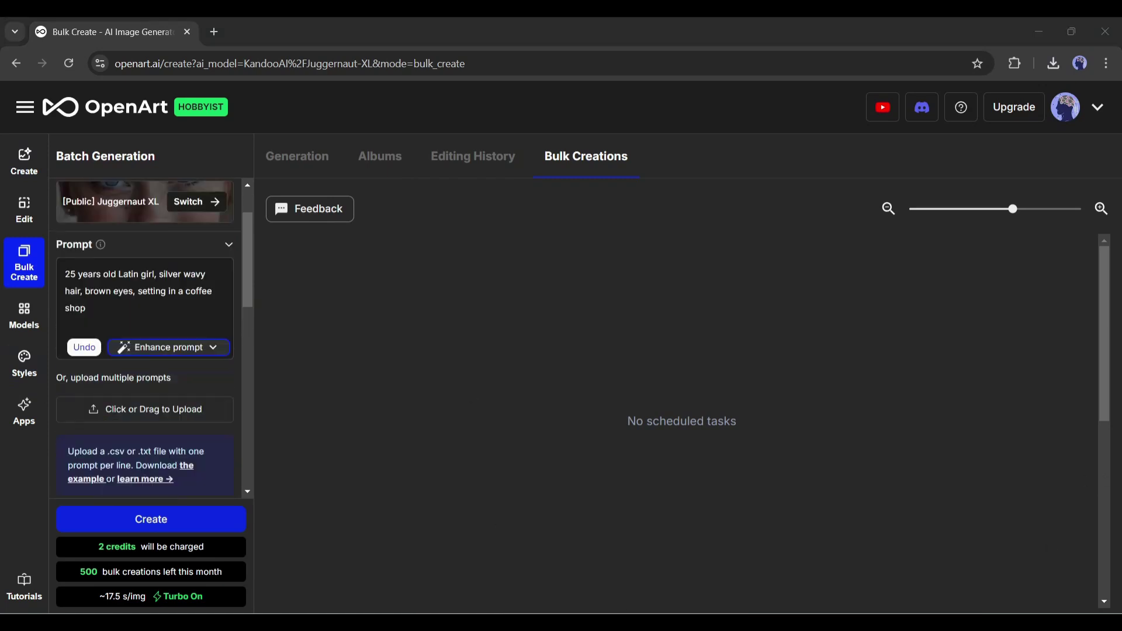
{"action": "scroll", "coordinate": [561, 351], "scroll_direction": "down", "scroll_amount": 20}
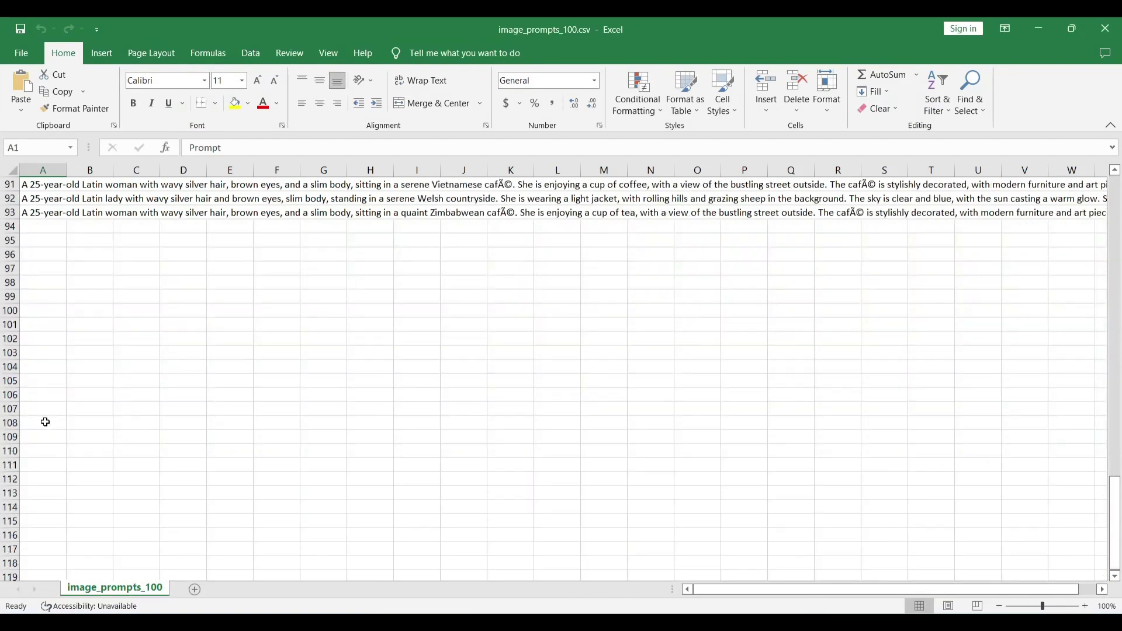
{"action": "scroll", "coordinate": [561, 351], "scroll_direction": "up", "scroll_amount": 2}
{"action": "scroll", "coordinate": [419, 377], "scroll_direction": "up", "scroll_amount": 20}
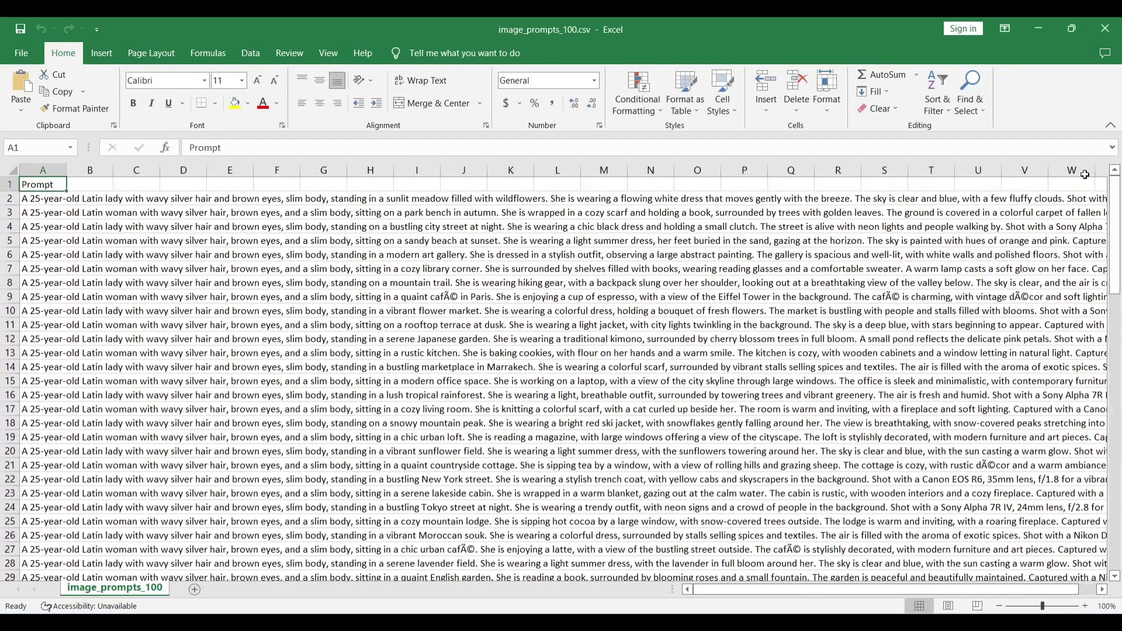
{"action": "left_click", "coordinate": [1104, 29]}
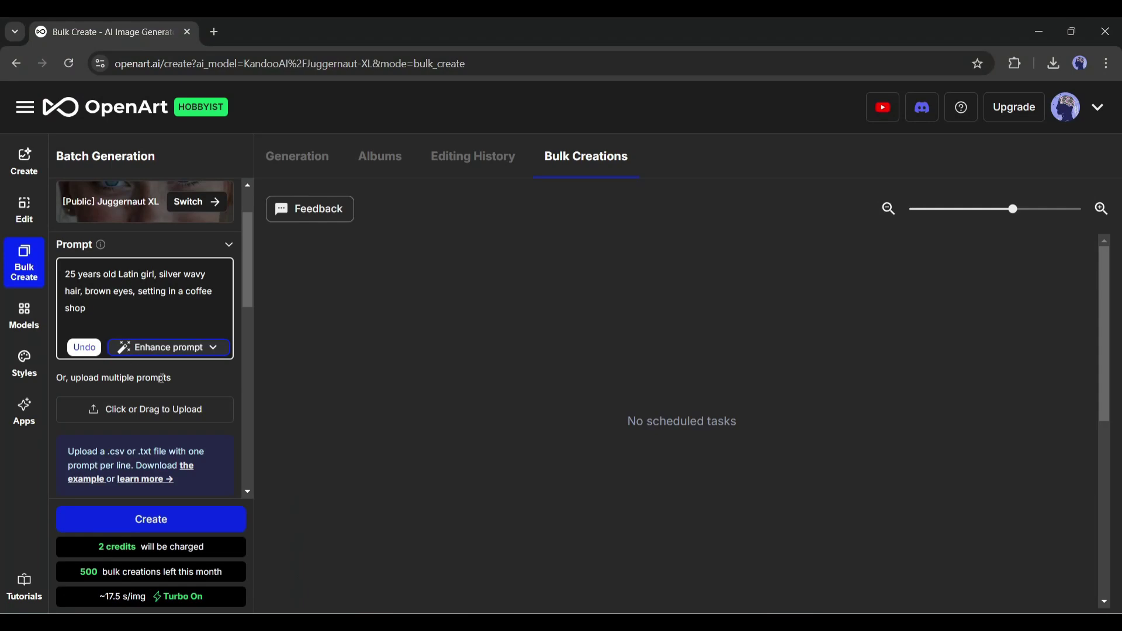
Upload image_prompts_100.csv from Downloads as the bulk prompt list (93 images, 93 credits)
{"action": "left_click", "coordinate": [175, 409]}
{"action": "left_click", "coordinate": [92, 209]}
{"action": "double_click", "coordinate": [194, 177]}
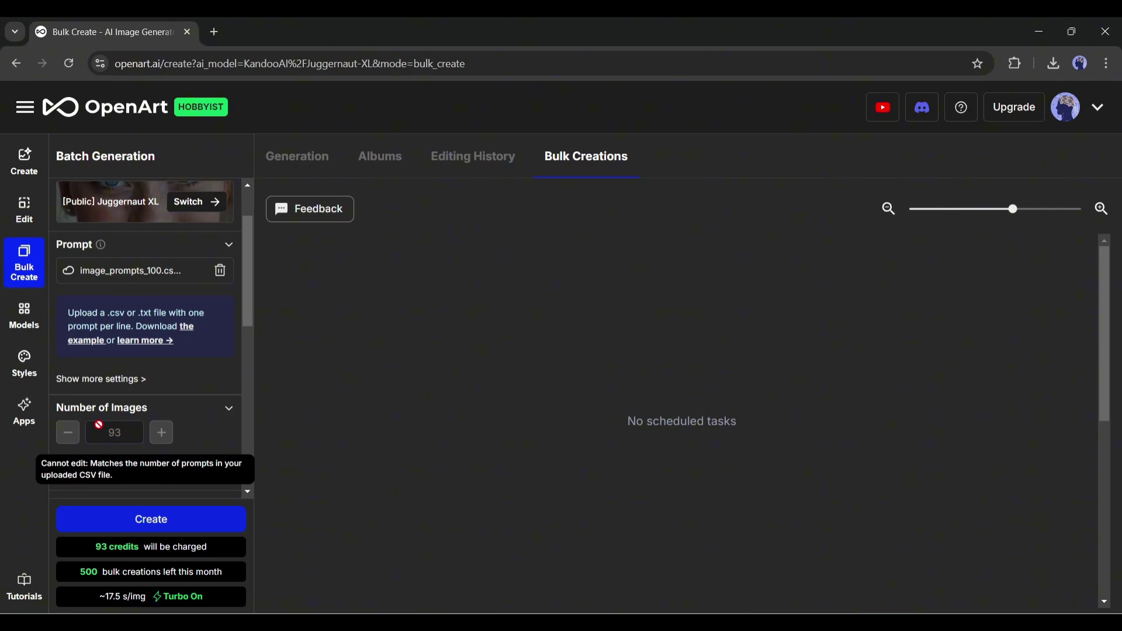
{"action": "scroll", "coordinate": [203, 352], "scroll_direction": "down", "scroll_amount": 4}
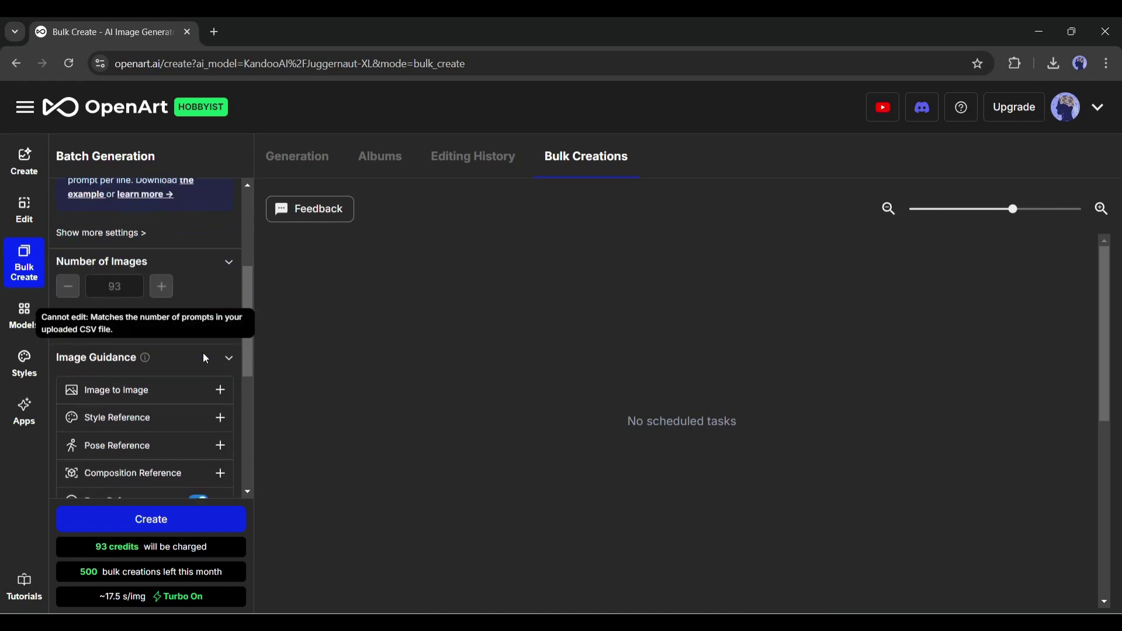
{"action": "scroll", "coordinate": [126, 462], "scroll_direction": "down", "scroll_amount": 1}
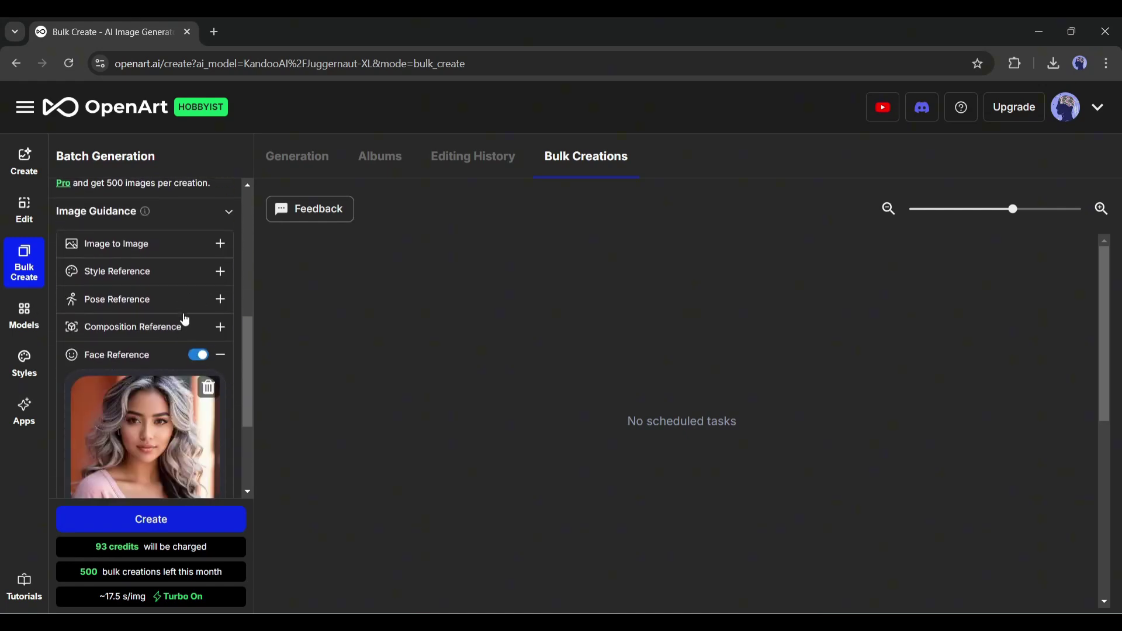
Set the bulk output aspect ratio to Vertical 4:5 (819×1024) and generate all 93 images
{"action": "scroll", "coordinate": [175, 322], "scroll_direction": "down", "scroll_amount": 3}
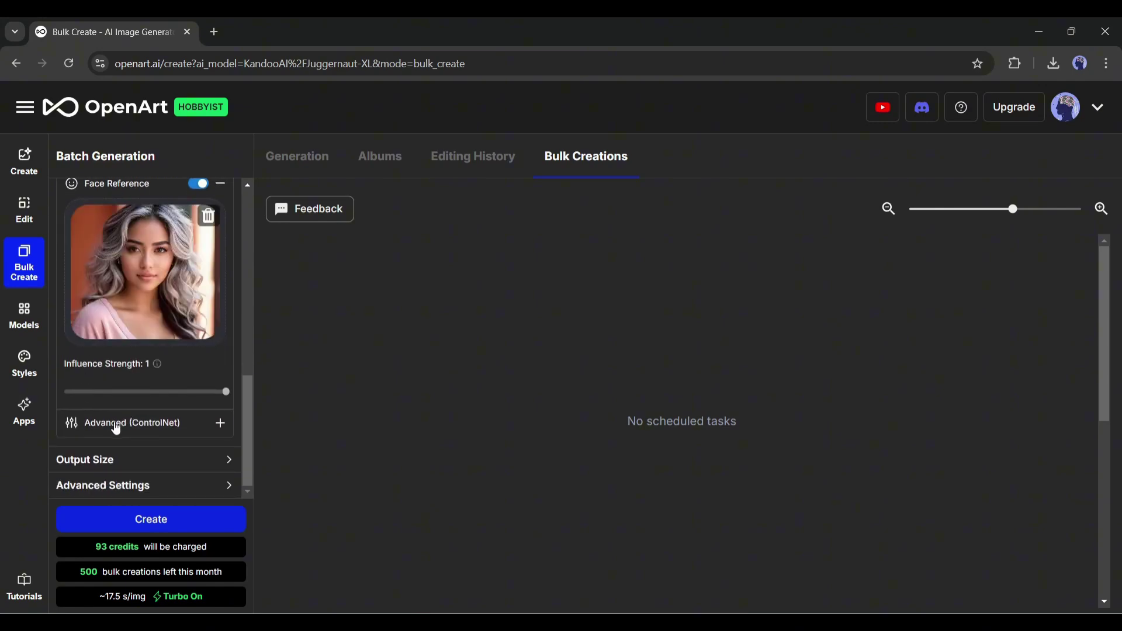
{"action": "left_click", "coordinate": [205, 465]}
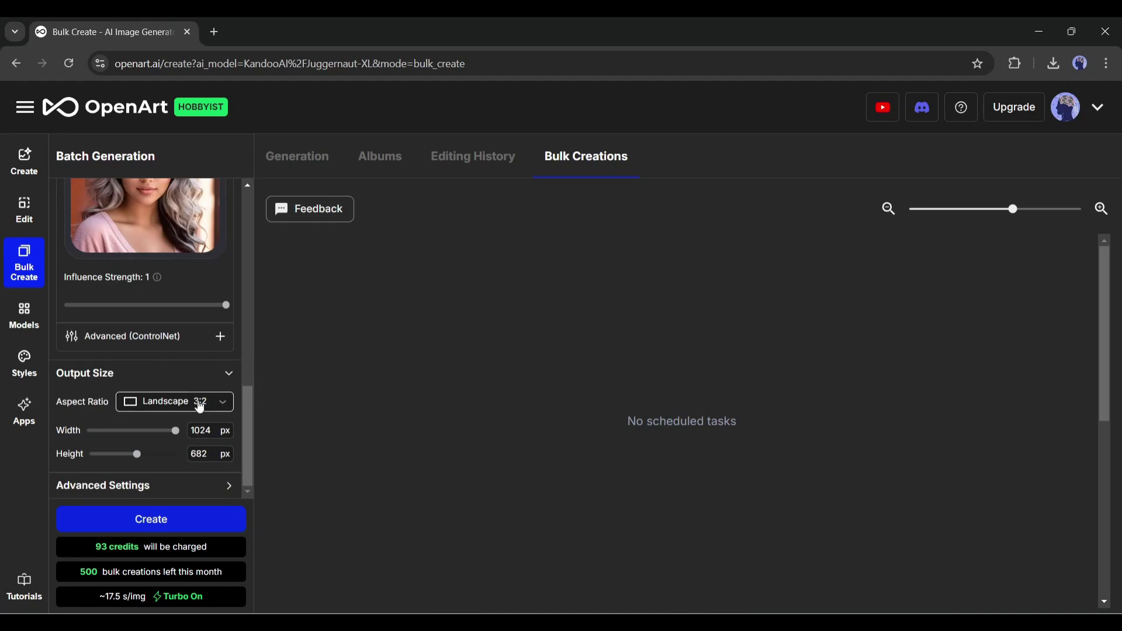
{"action": "left_click", "coordinate": [200, 401]}
{"action": "left_click", "coordinate": [169, 505]}
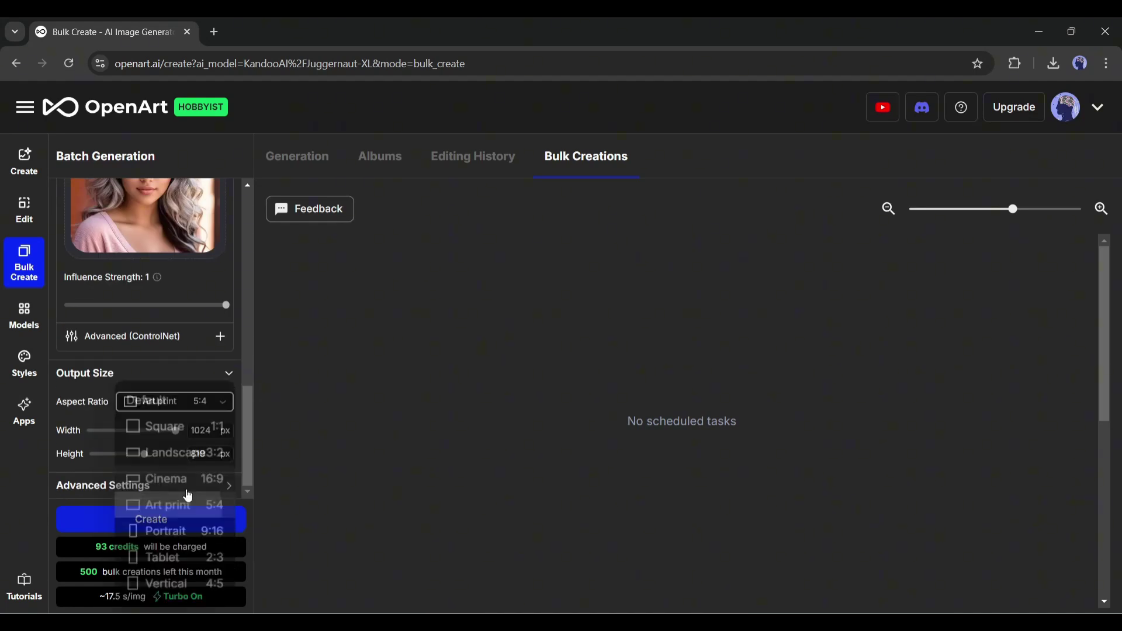
{"action": "left_click", "coordinate": [222, 402]}
{"action": "left_click", "coordinate": [170, 583]}
{"action": "left_click", "coordinate": [138, 485]}
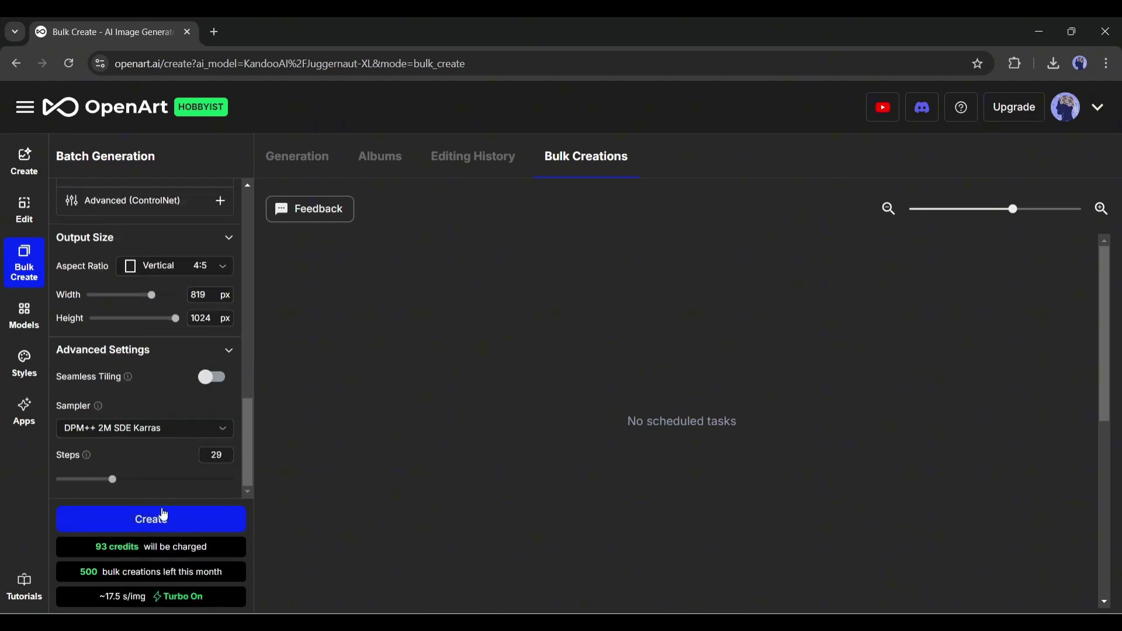
{"action": "left_click", "coordinate": [156, 516]}
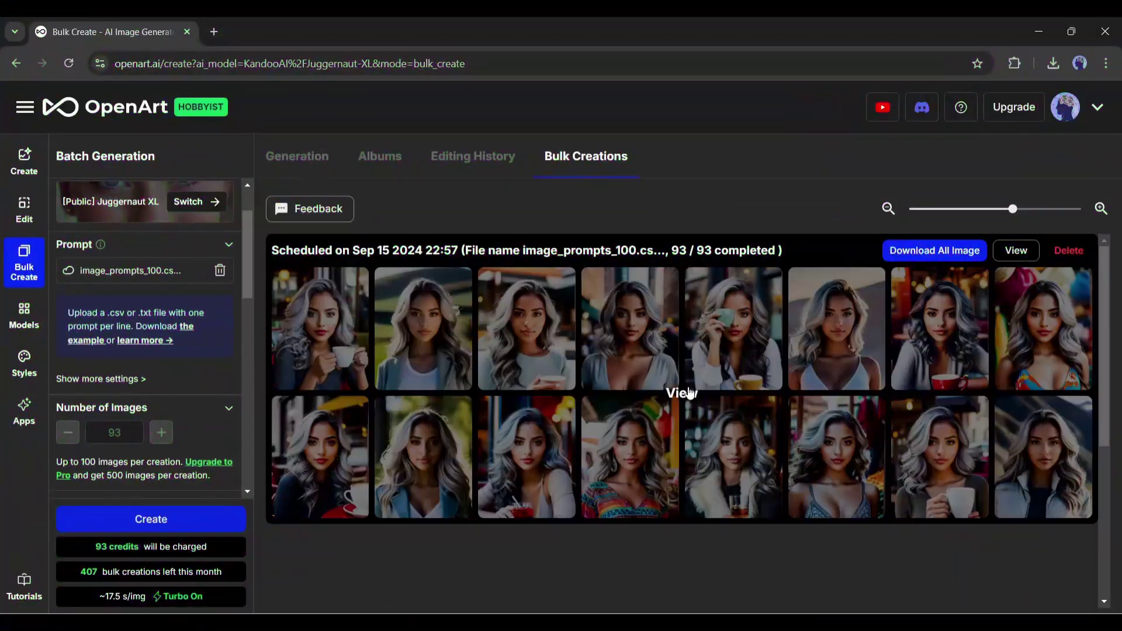
Scroll through the 93 batch images in the full viewer, closing and reopening it once
{"action": "left_click", "coordinate": [690, 392]}
{"action": "scroll", "coordinate": [388, 357], "scroll_direction": "down", "scroll_amount": 5}
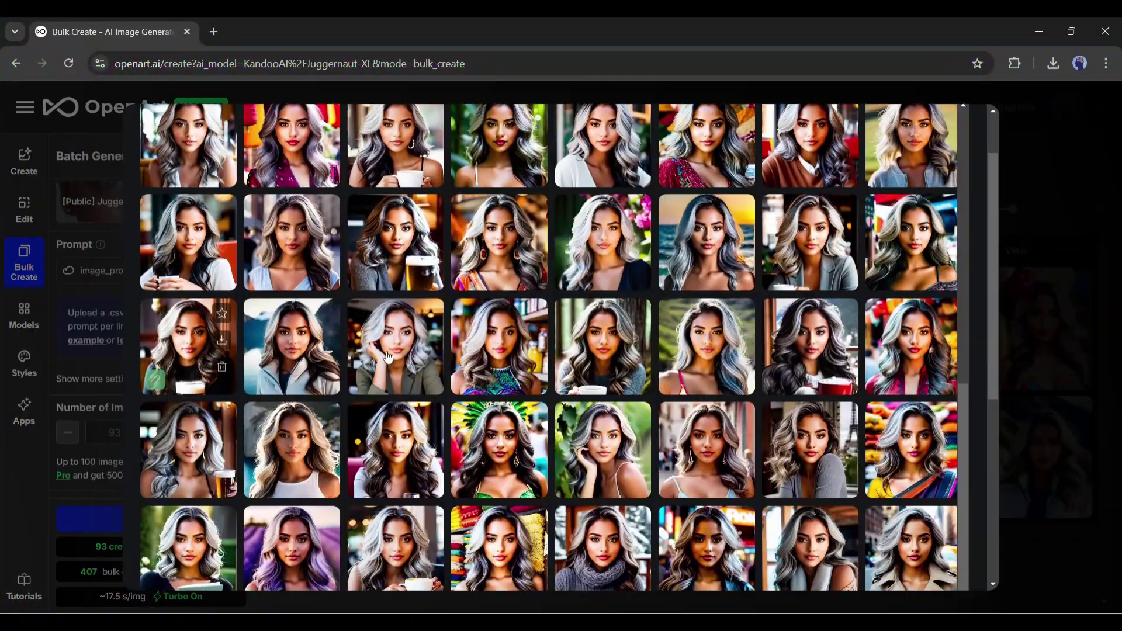
{"action": "scroll", "coordinate": [388, 357], "scroll_direction": "down", "scroll_amount": 5}
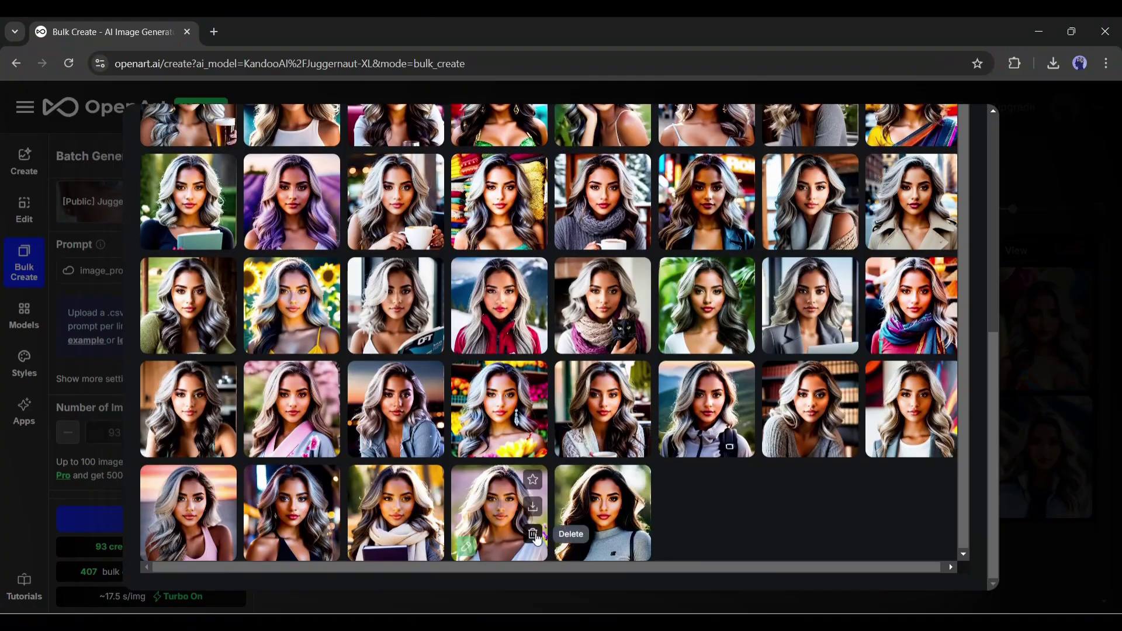
{"action": "scroll", "coordinate": [537, 539], "scroll_direction": "up", "scroll_amount": 5}
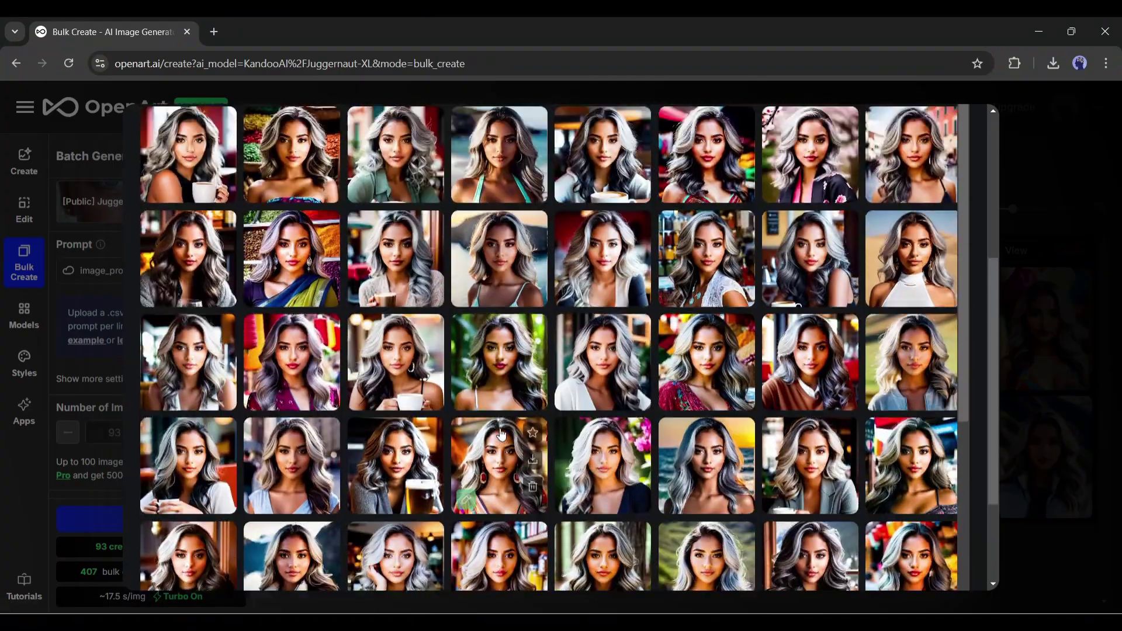
{"action": "scroll", "coordinate": [501, 434], "scroll_direction": "up", "scroll_amount": 5}
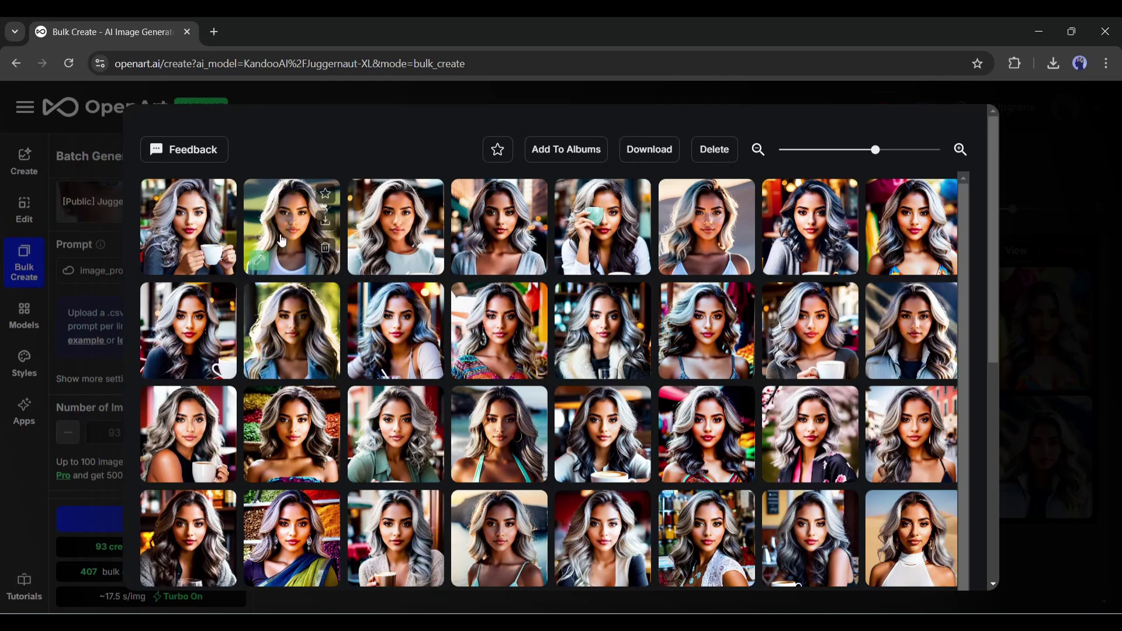
{"action": "scroll", "coordinate": [802, 346], "scroll_direction": "down", "scroll_amount": 5}
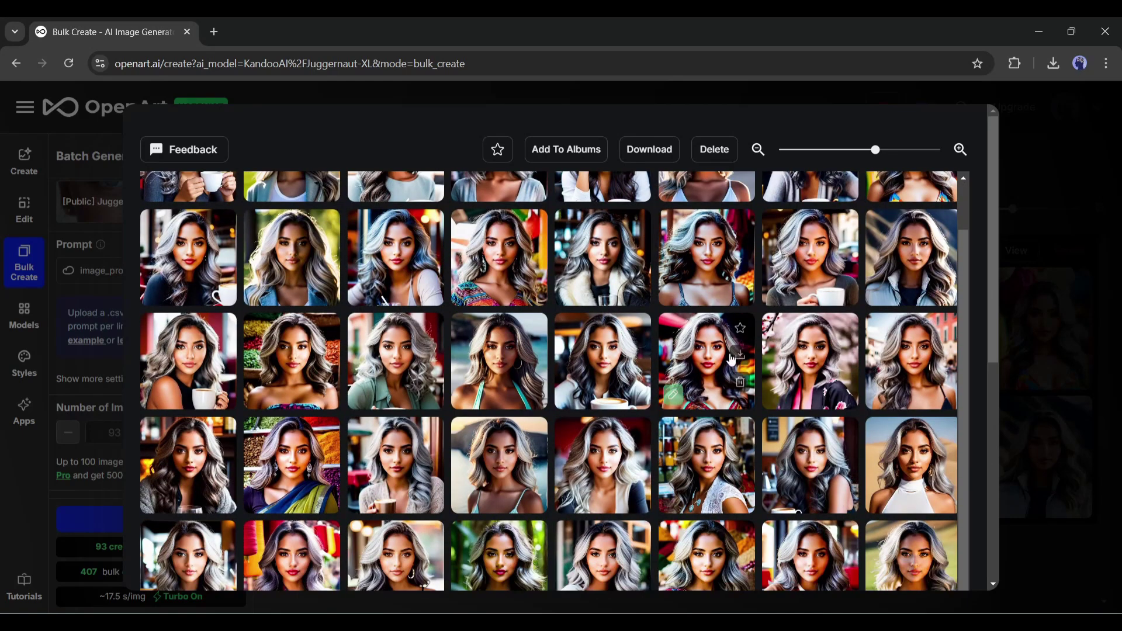
{"action": "scroll", "coordinate": [397, 409], "scroll_direction": "up", "scroll_amount": 5}
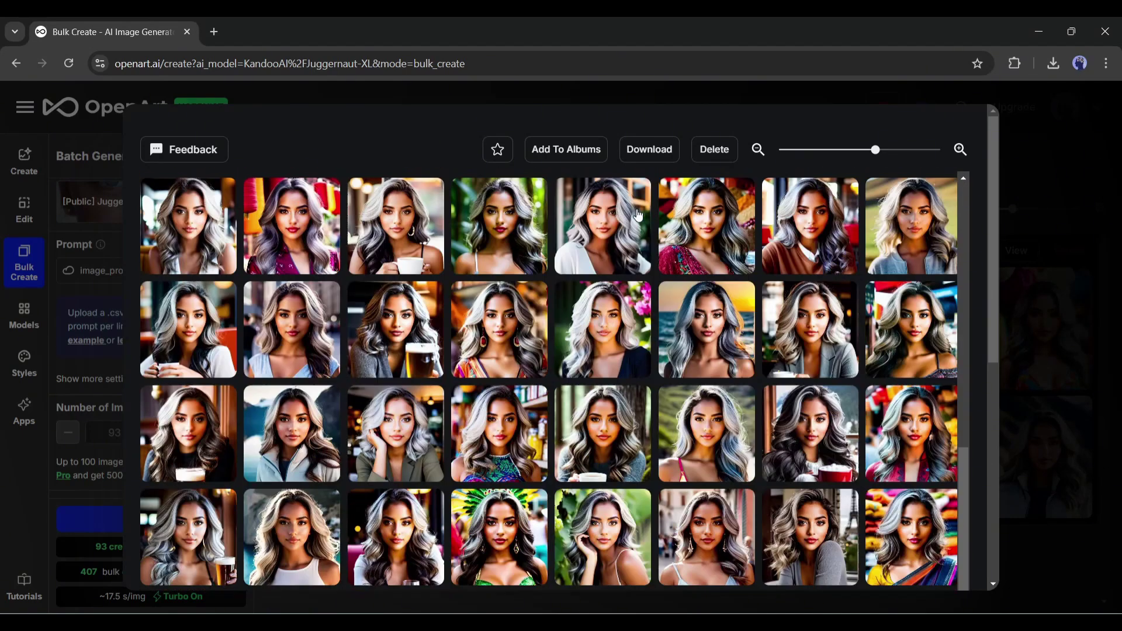
{"action": "left_click", "coordinate": [994, 178]}
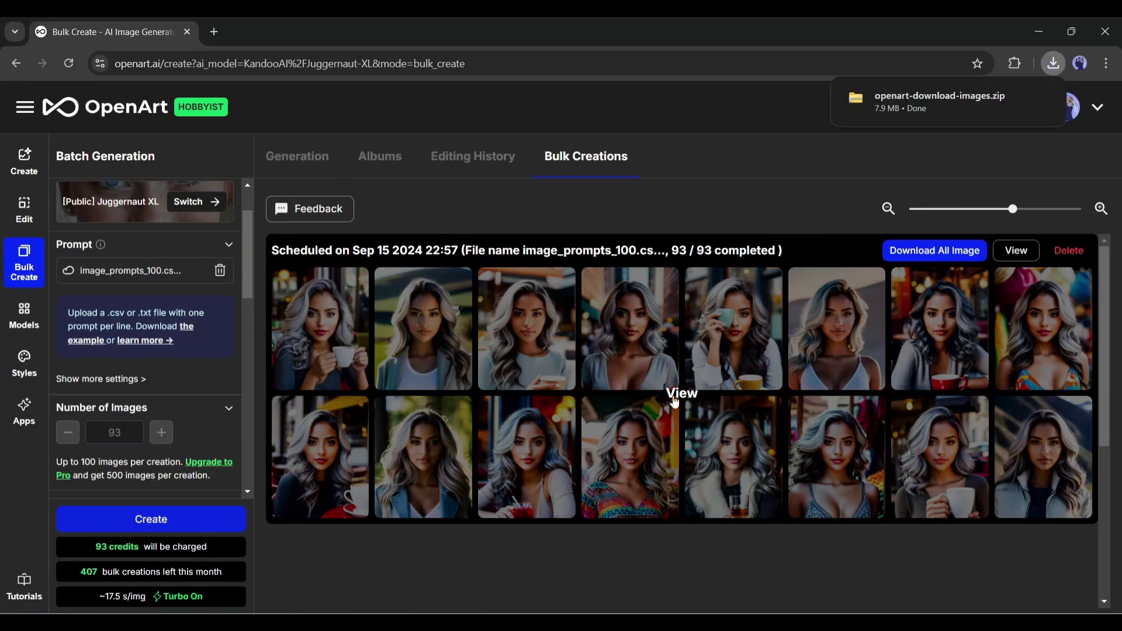
{"action": "left_click", "coordinate": [695, 397]}
{"action": "scroll", "coordinate": [647, 404], "scroll_direction": "down", "scroll_amount": 10}
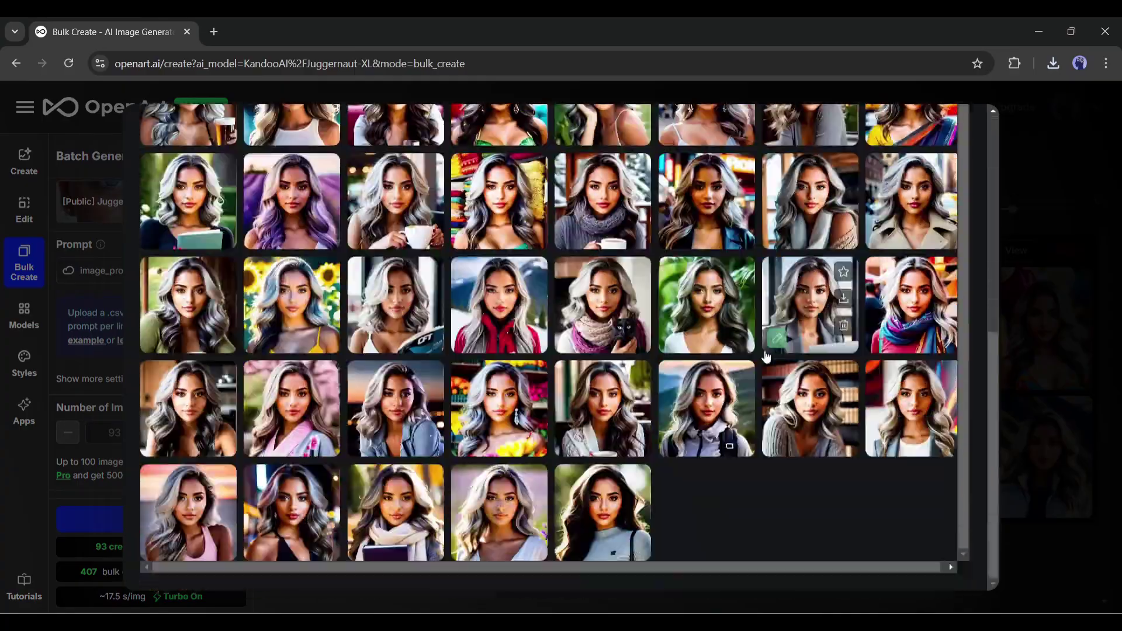
{"action": "scroll", "coordinate": [647, 404], "scroll_direction": "up", "scroll_amount": 10}
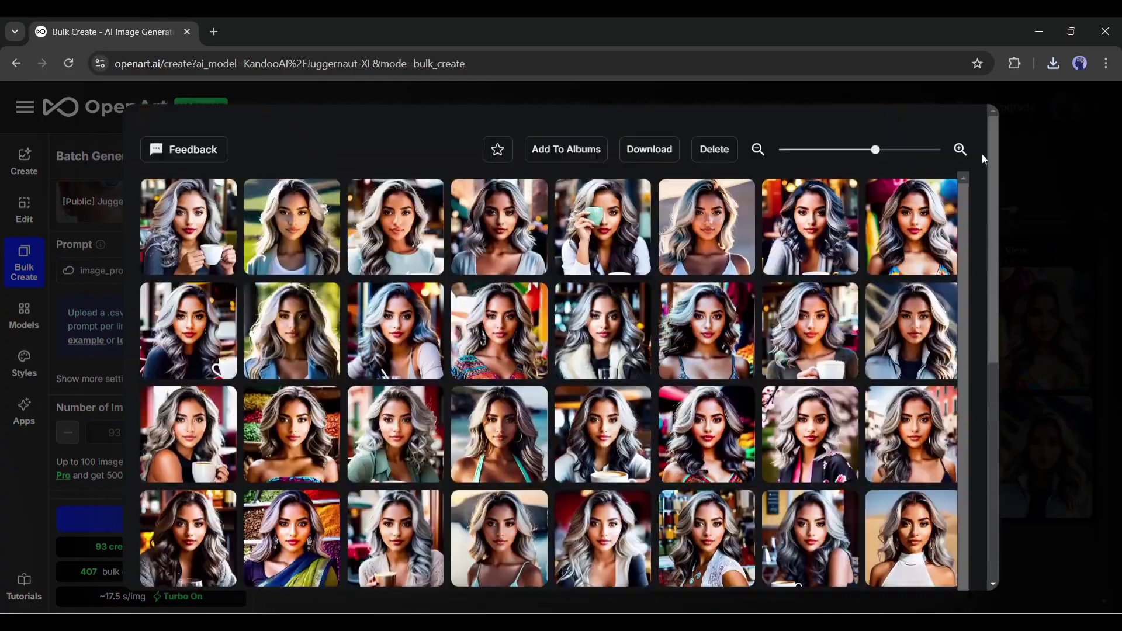
{"action": "left_click", "coordinate": [1014, 154]}
Go to the Models page and look over its model-training options
{"action": "left_click", "coordinate": [19, 318]}
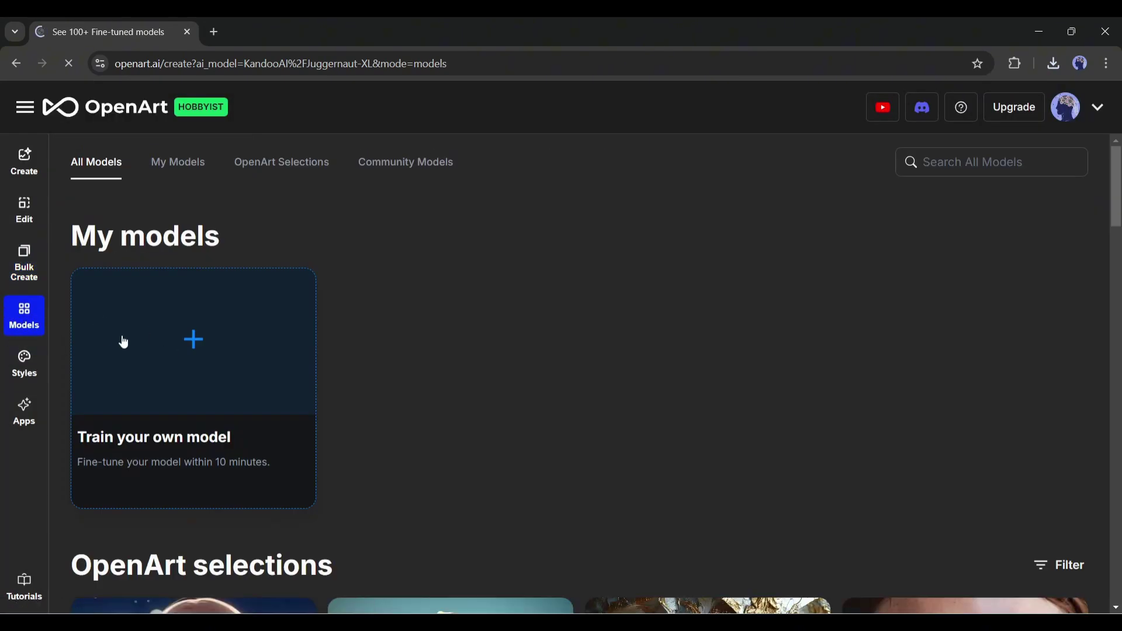
{"action": "scroll", "coordinate": [713, 362], "scroll_direction": "down", "scroll_amount": 20}
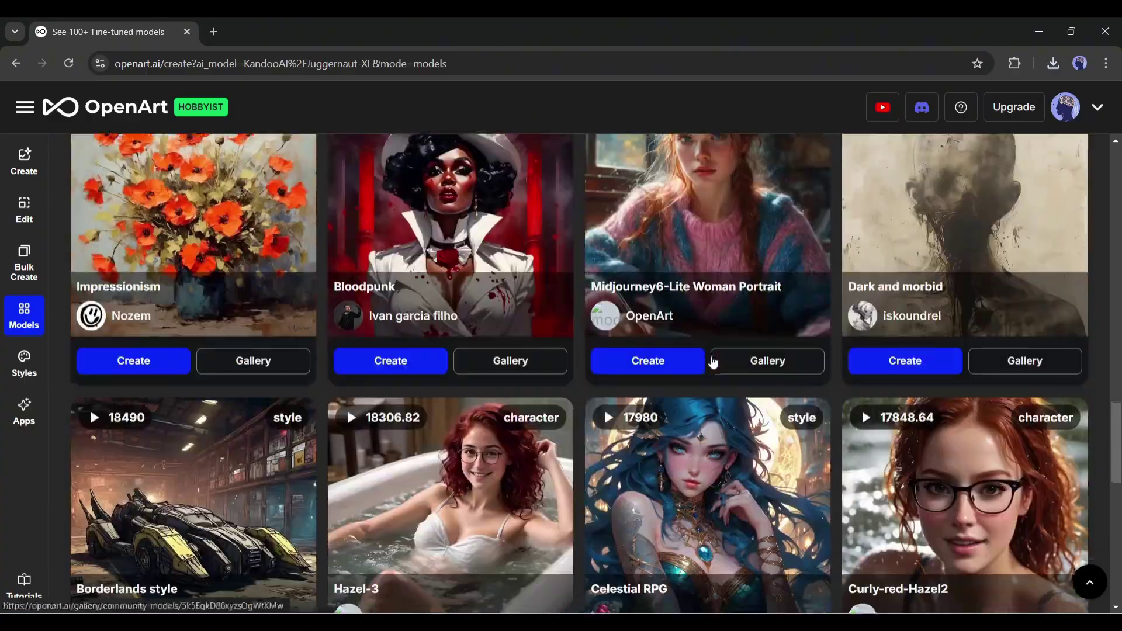
{"action": "scroll", "coordinate": [713, 363], "scroll_direction": "down", "scroll_amount": 20}
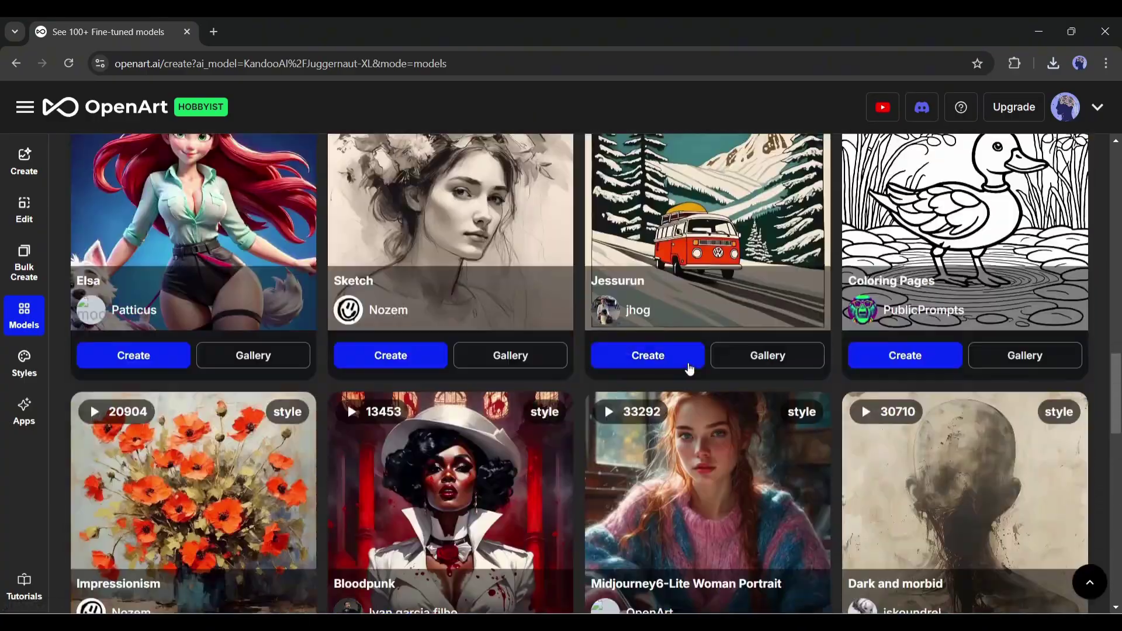
{"action": "scroll", "coordinate": [690, 369], "scroll_direction": "up", "scroll_amount": 20}
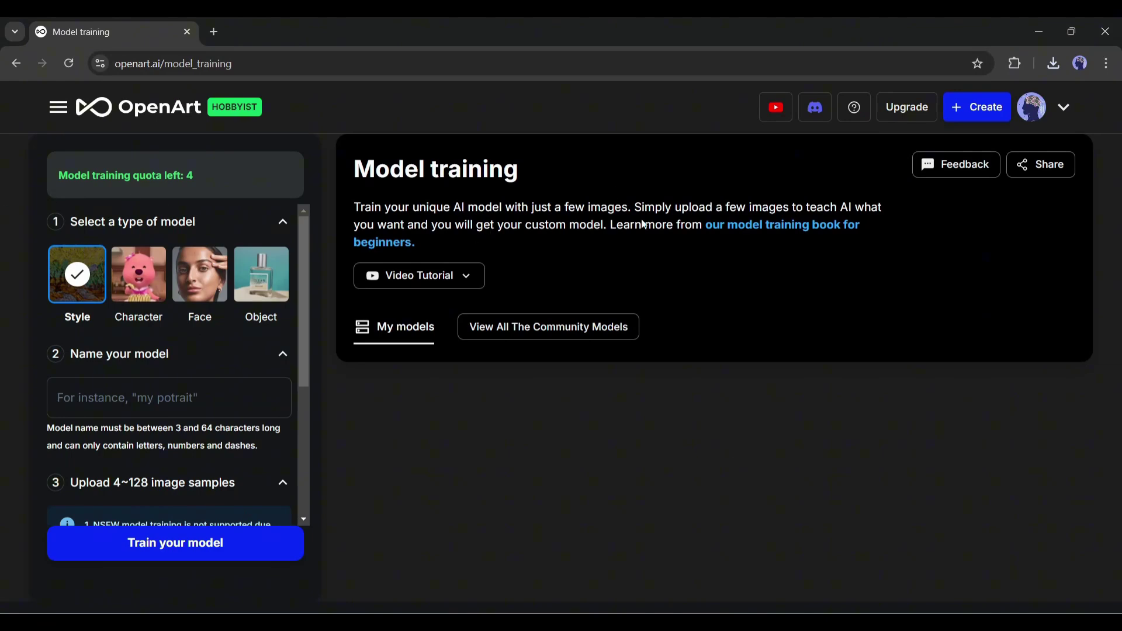
Choose the Character model type and name the model Amelia
{"action": "left_click", "coordinate": [143, 272]}
{"action": "left_click", "coordinate": [190, 276]}
{"action": "left_click", "coordinate": [270, 287]}
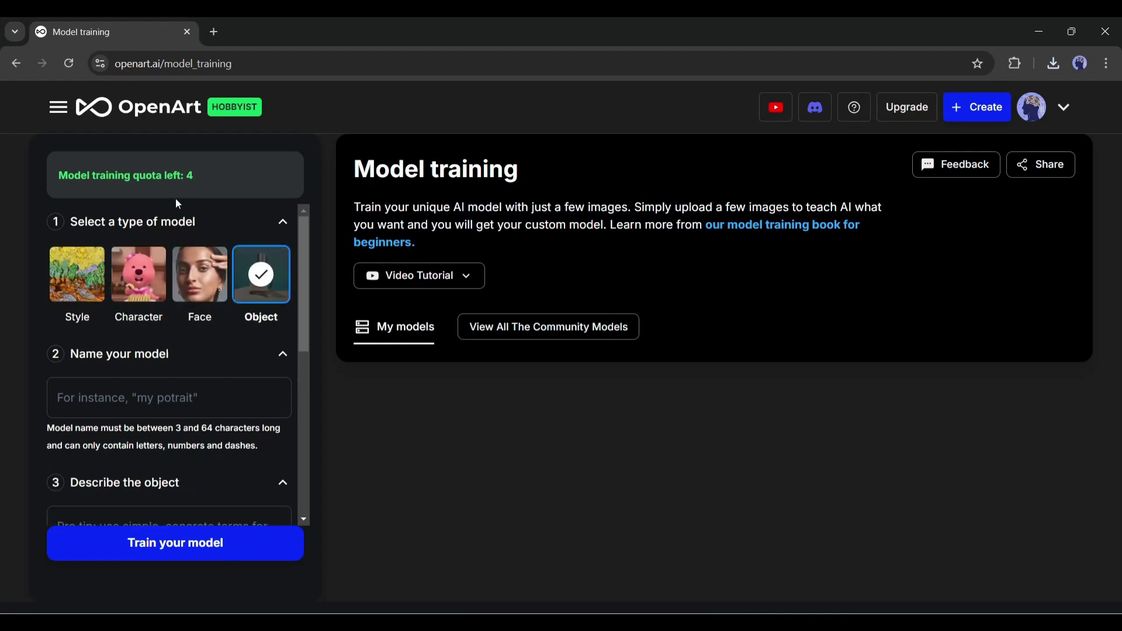
{"action": "left_click", "coordinate": [199, 274]}
{"action": "left_click", "coordinate": [139, 275]}
{"action": "left_click", "coordinate": [152, 397]}
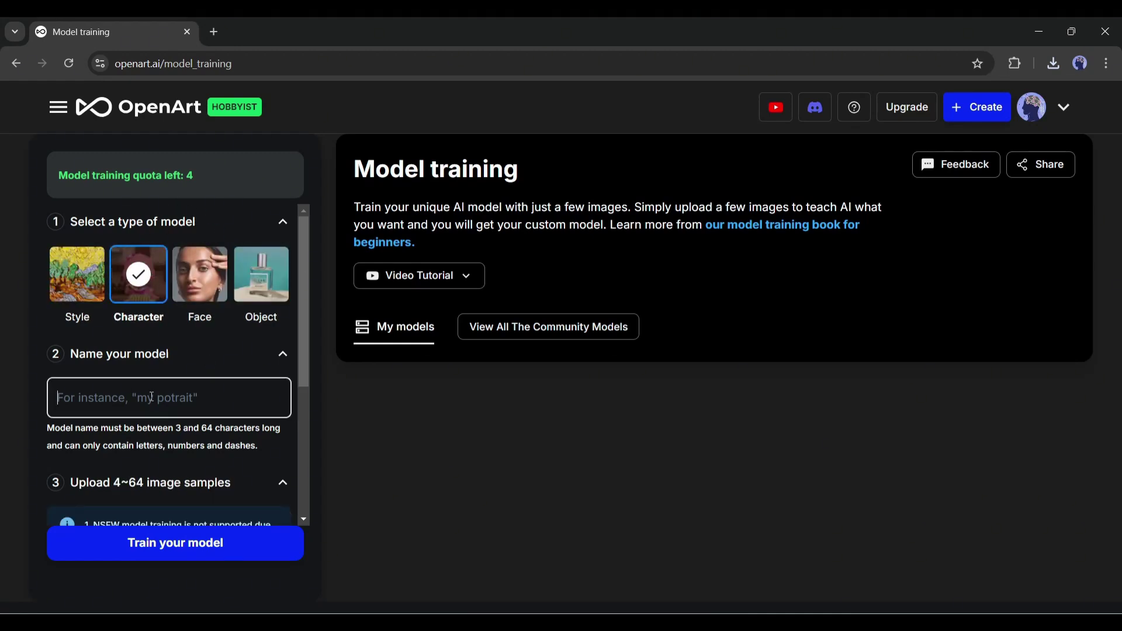
{"action": "type", "text": "Amelia"}
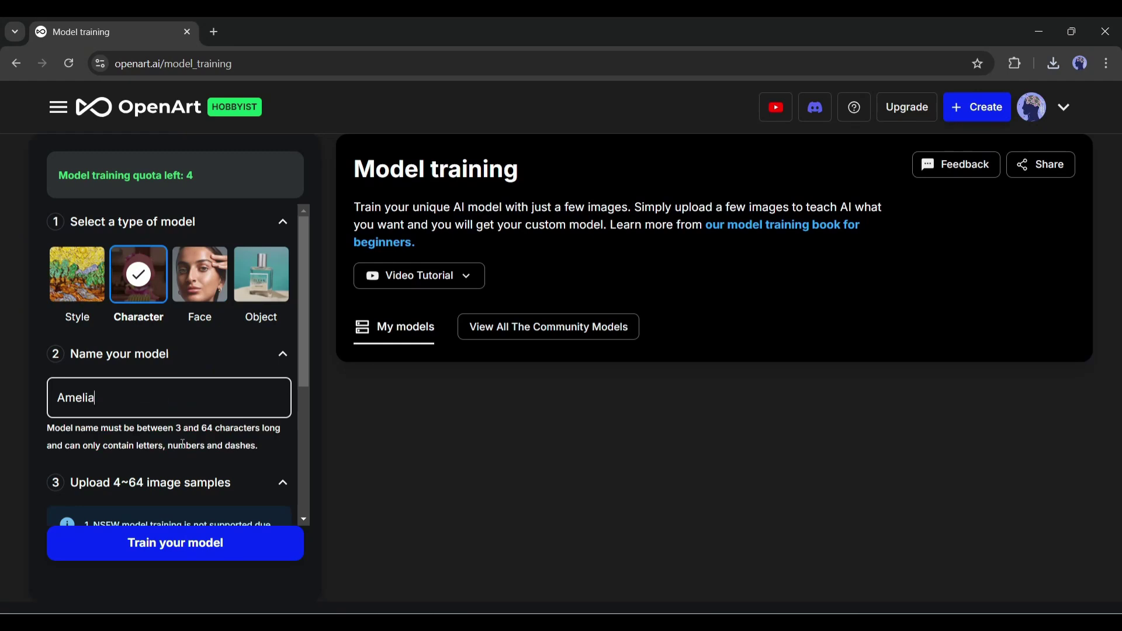
{"action": "left_click", "coordinate": [182, 444]}
Upload the silver-haired sample images from the download folder and start training Amelia
{"action": "scroll", "coordinate": [193, 426], "scroll_direction": "down", "scroll_amount": 3}
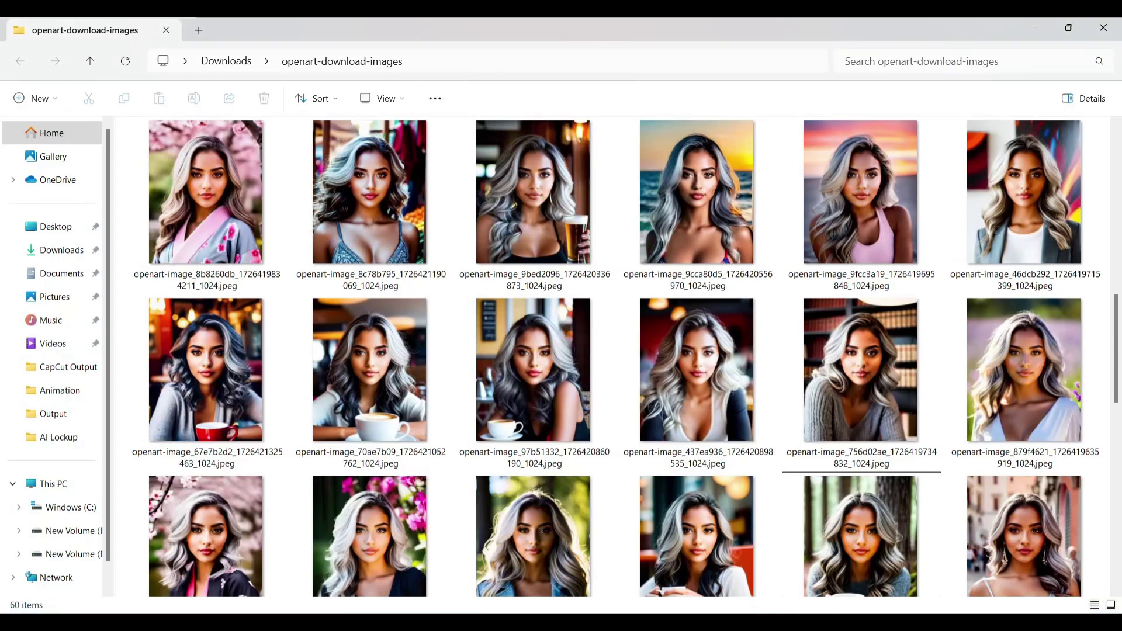
{"action": "key", "text": "alt+Tab"}
{"action": "left_click", "coordinate": [123, 435]}
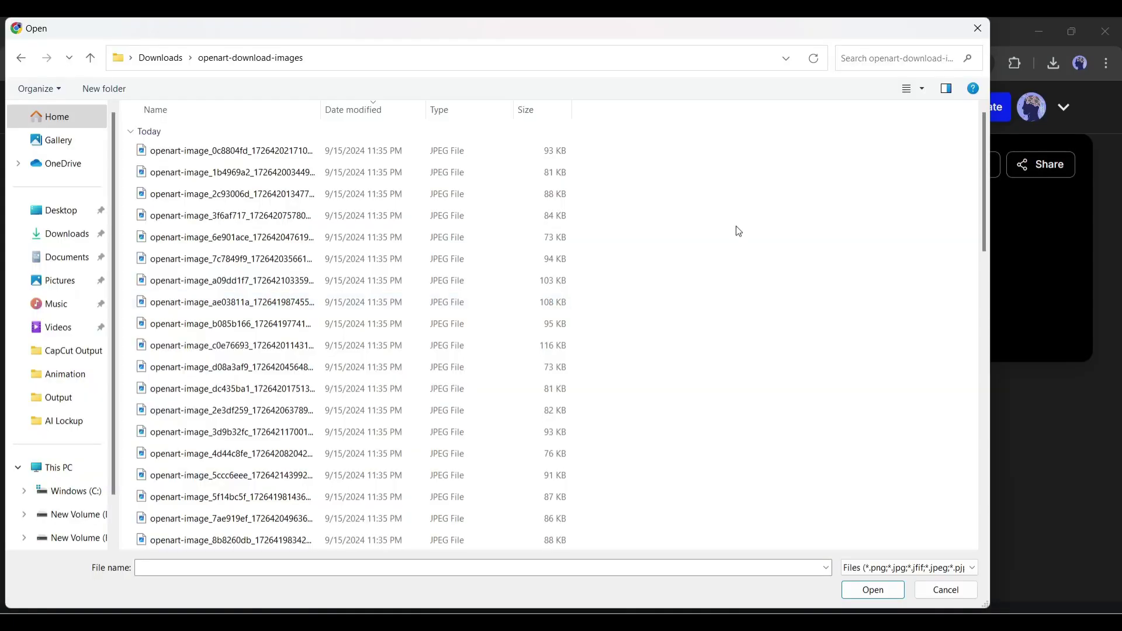
{"action": "double_click", "coordinate": [699, 450]}
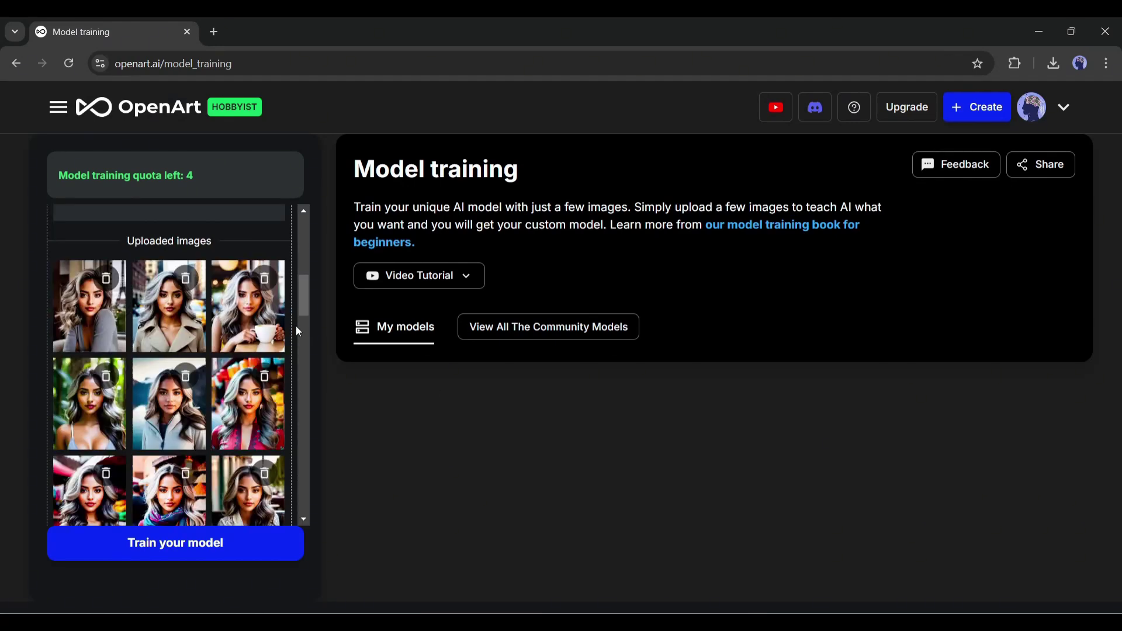
{"action": "left_click", "coordinate": [211, 549]}
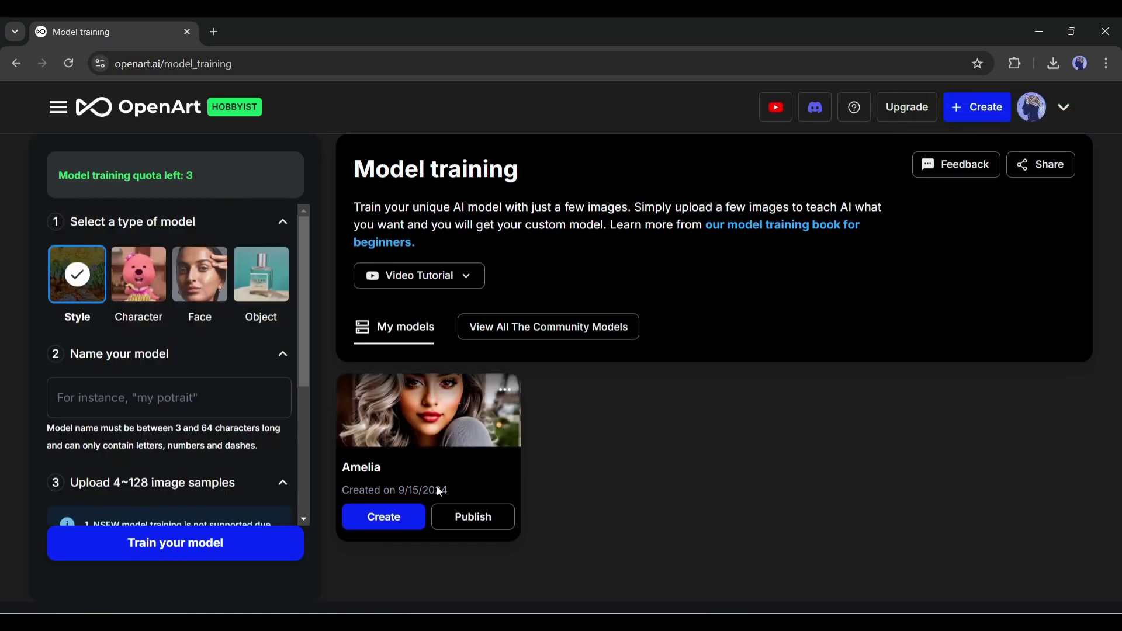
Write an Amelia prompt of a 25-year-old Latin girl on a street, fix 'strrey', and AI-enhance it
{"action": "left_click", "coordinate": [373, 518]}
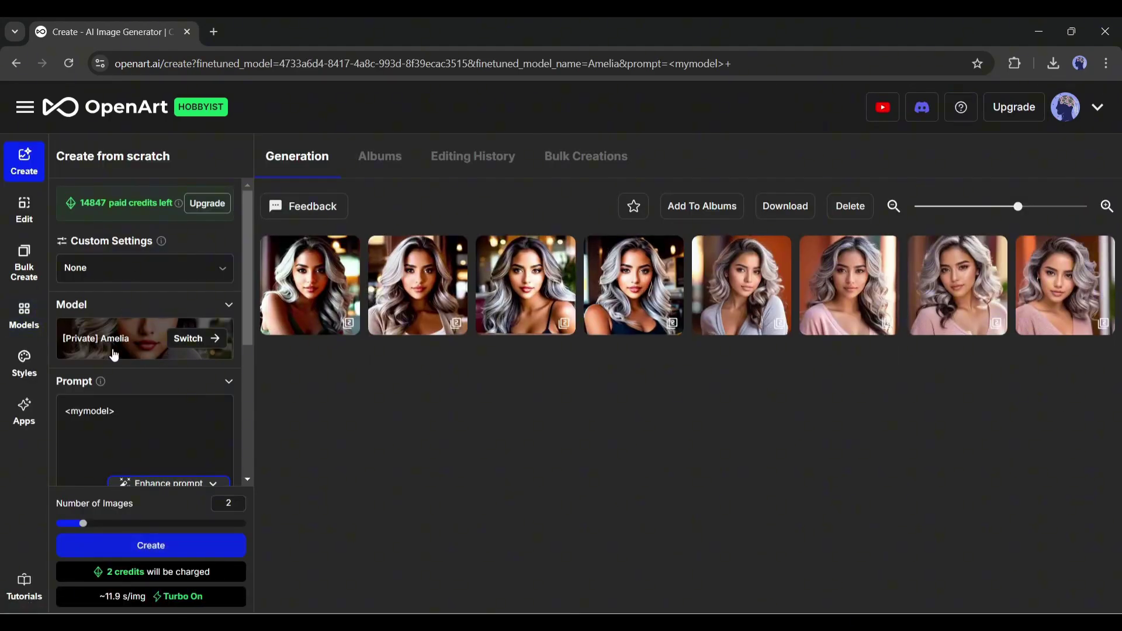
{"action": "scroll", "coordinate": [83, 386], "scroll_direction": "down", "scroll_amount": 1}
{"action": "left_click", "coordinate": [153, 342]}
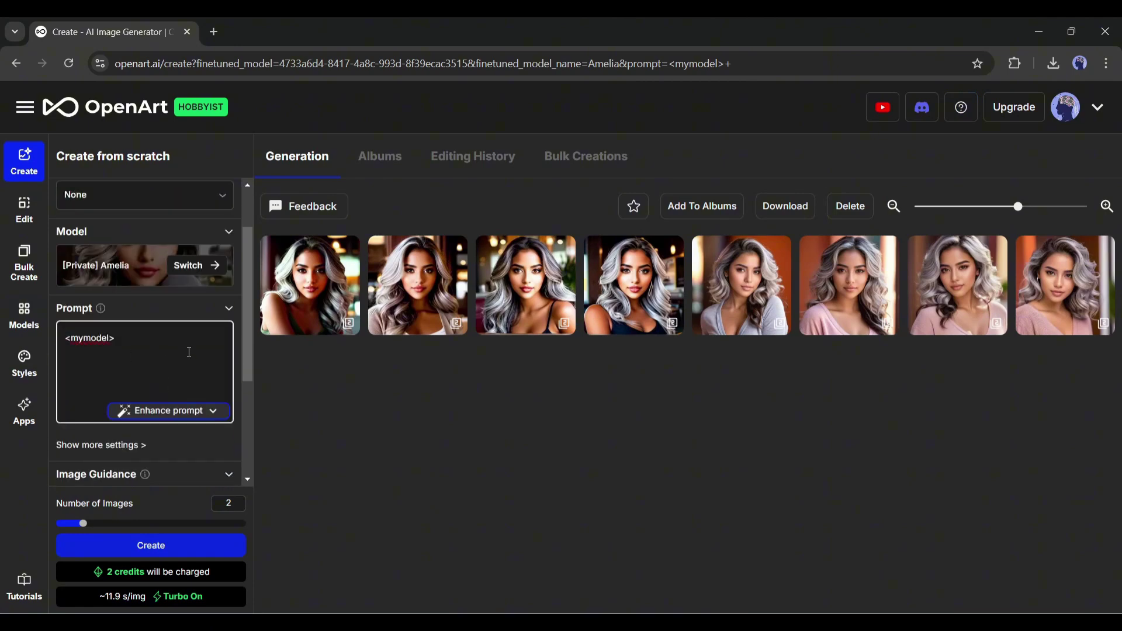
{"action": "type", "text": "a 25 years old latin girl walking on a strrey"}
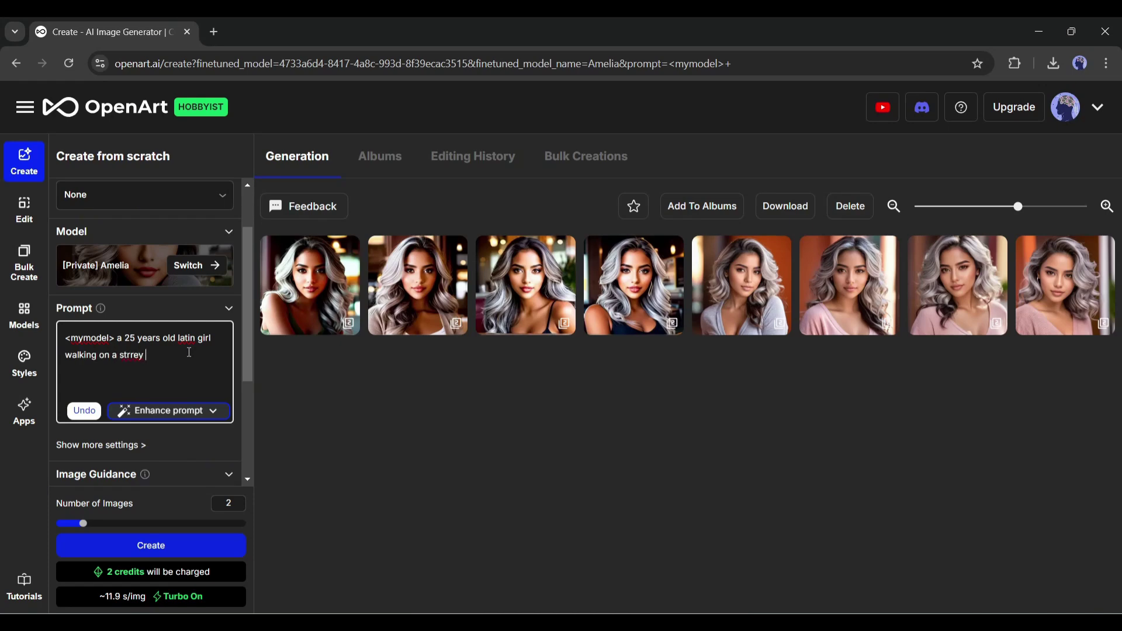
{"action": "right_click", "coordinate": [131, 355]}
{"action": "left_click", "coordinate": [169, 82]}
{"action": "left_click", "coordinate": [161, 410]}
Set Vertical 4:5 output with 8 images and generate
{"action": "scroll", "coordinate": [224, 337], "scroll_direction": "down", "scroll_amount": 5}
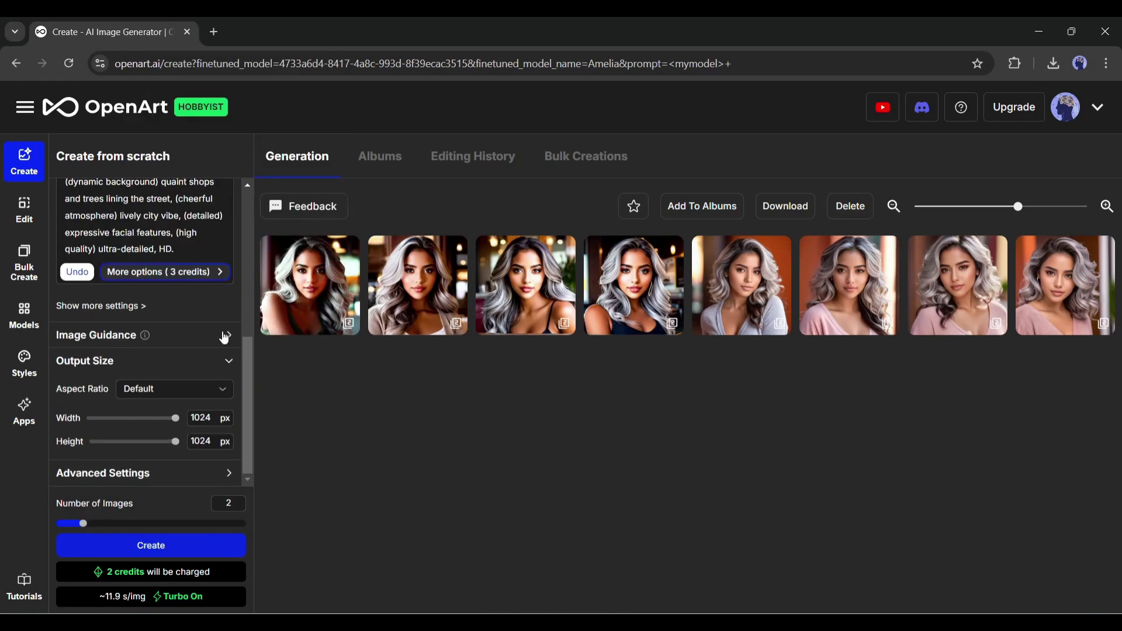
{"action": "left_click", "coordinate": [224, 337]}
{"action": "left_click", "coordinate": [175, 388]}
{"action": "left_click", "coordinate": [169, 496]}
{"action": "left_click_drag", "start_coordinate": [83, 511], "coordinate": [246, 511]}
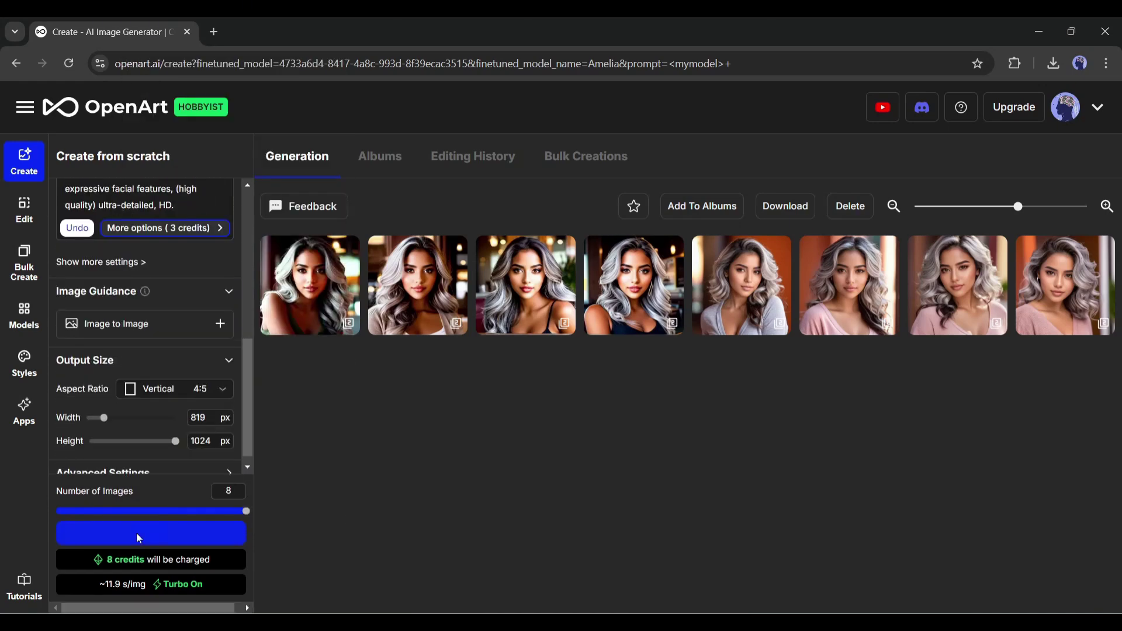
{"action": "left_click", "coordinate": [138, 538]}
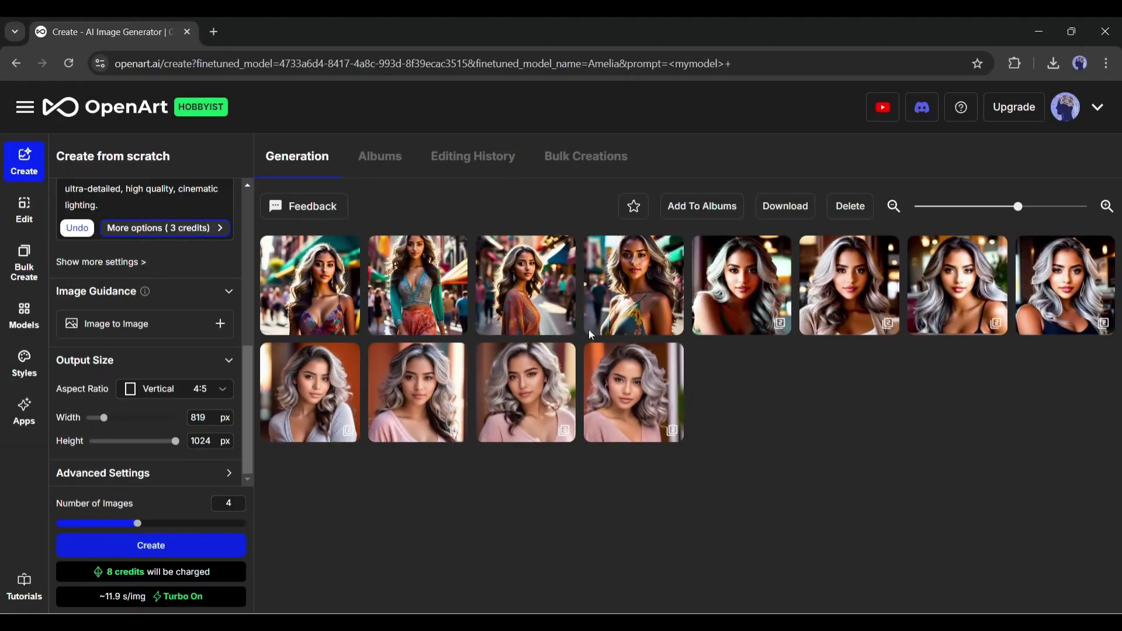
Browse the new Amelia street images in the viewer, then open the teal-top portrait full size
{"action": "left_click", "coordinate": [312, 287]}
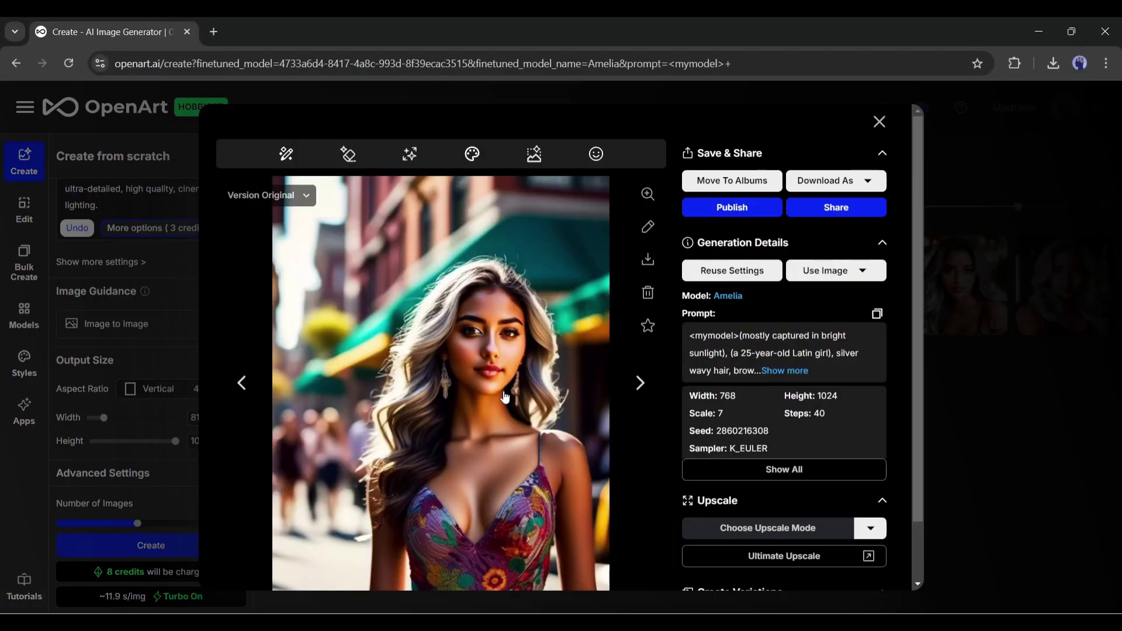
{"action": "left_click", "coordinate": [641, 384]}
{"action": "left_click", "coordinate": [641, 383]}
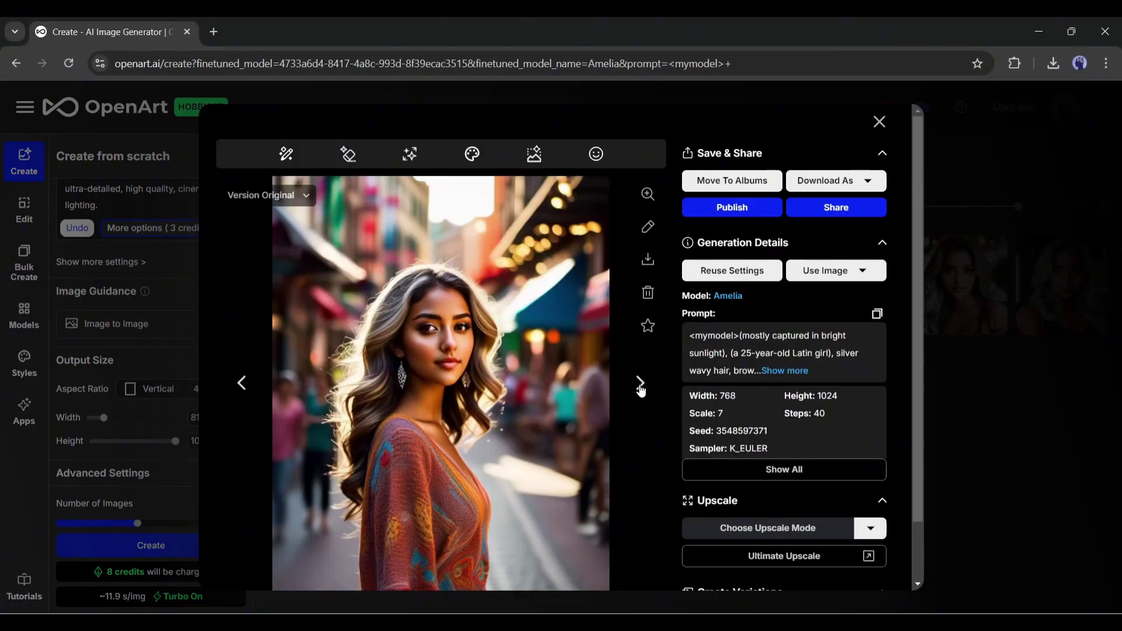
{"action": "left_click", "coordinate": [640, 384]}
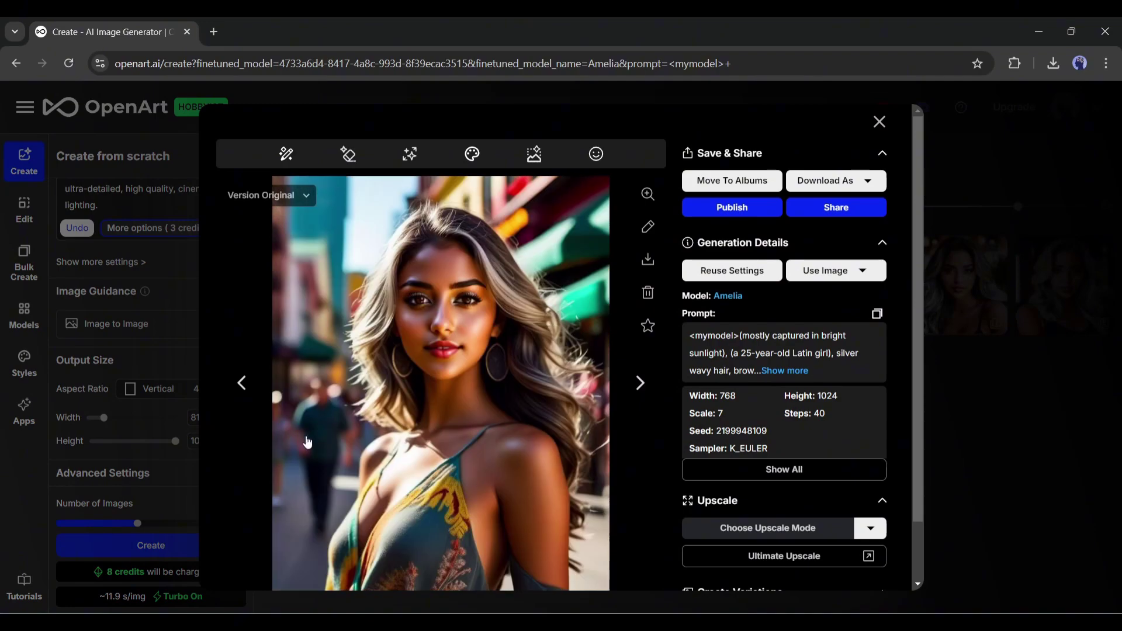
{"action": "left_click", "coordinate": [241, 385]}
{"action": "left_click", "coordinate": [240, 385]}
{"action": "left_click", "coordinate": [241, 384]}
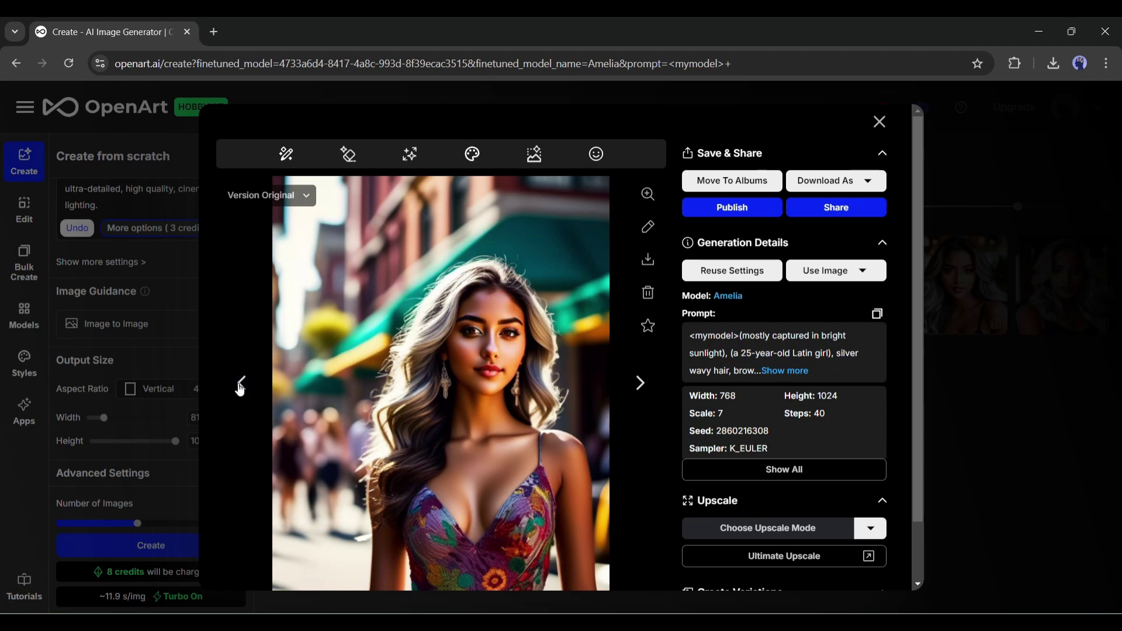
{"action": "left_click", "coordinate": [641, 384]}
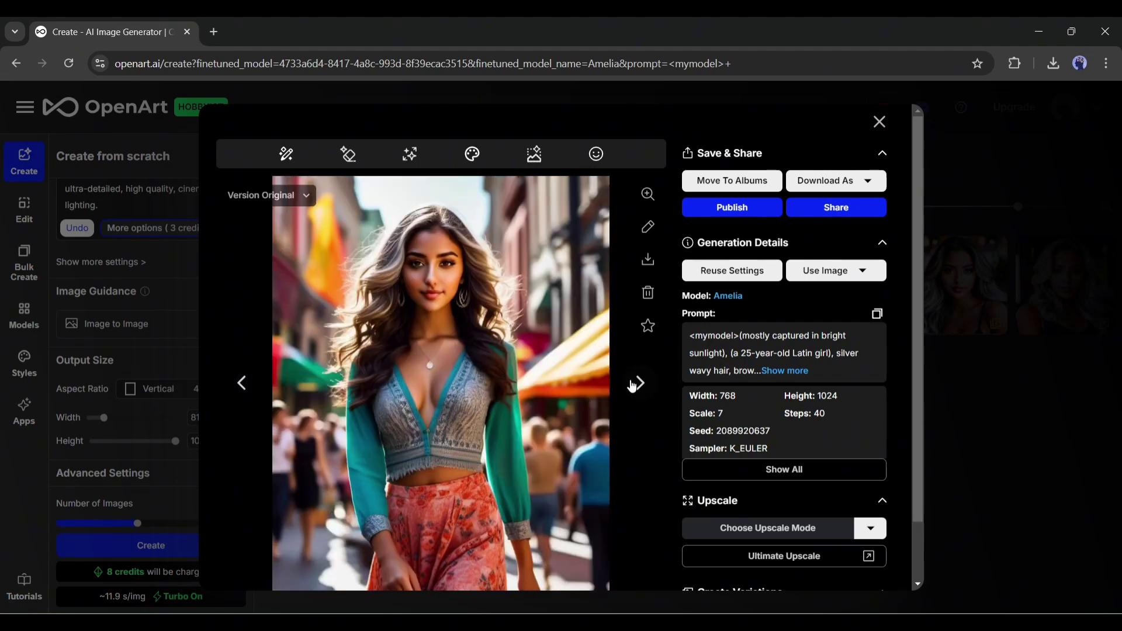
{"action": "left_click", "coordinate": [640, 383]}
{"action": "left_click", "coordinate": [641, 384]}
{"action": "left_click", "coordinate": [879, 123]}
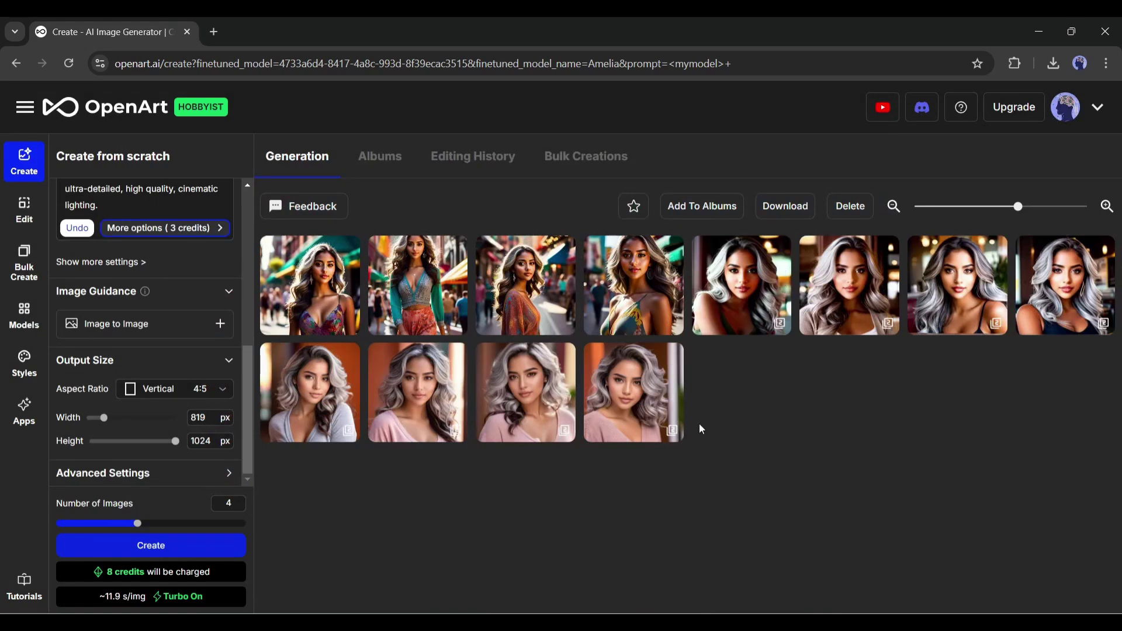
{"action": "left_click", "coordinate": [406, 297]}
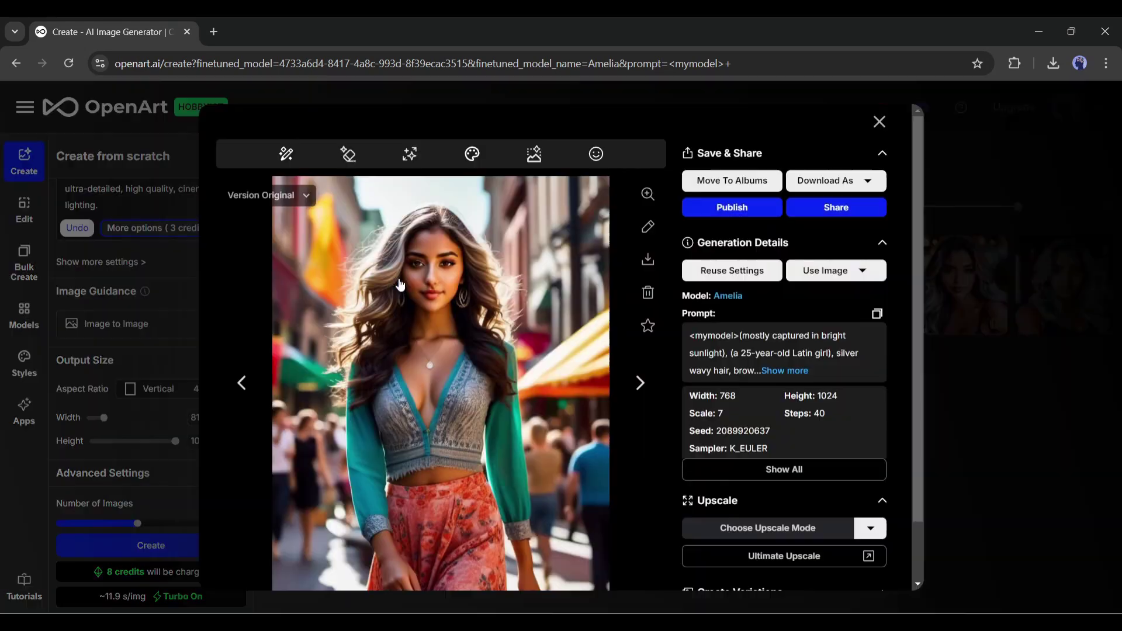
Open the teal-top image in Inpaint and mask the woman's eyes
{"action": "left_click", "coordinate": [286, 153]}
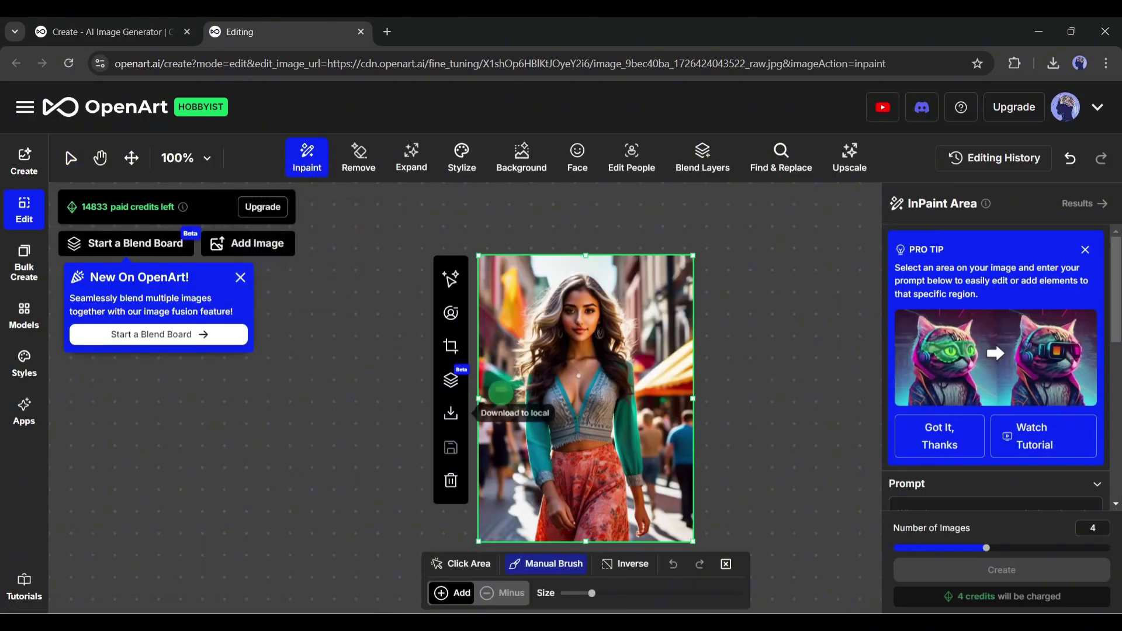
{"action": "scroll", "coordinate": [629, 355], "scroll_direction": "up", "scroll_amount": 3}
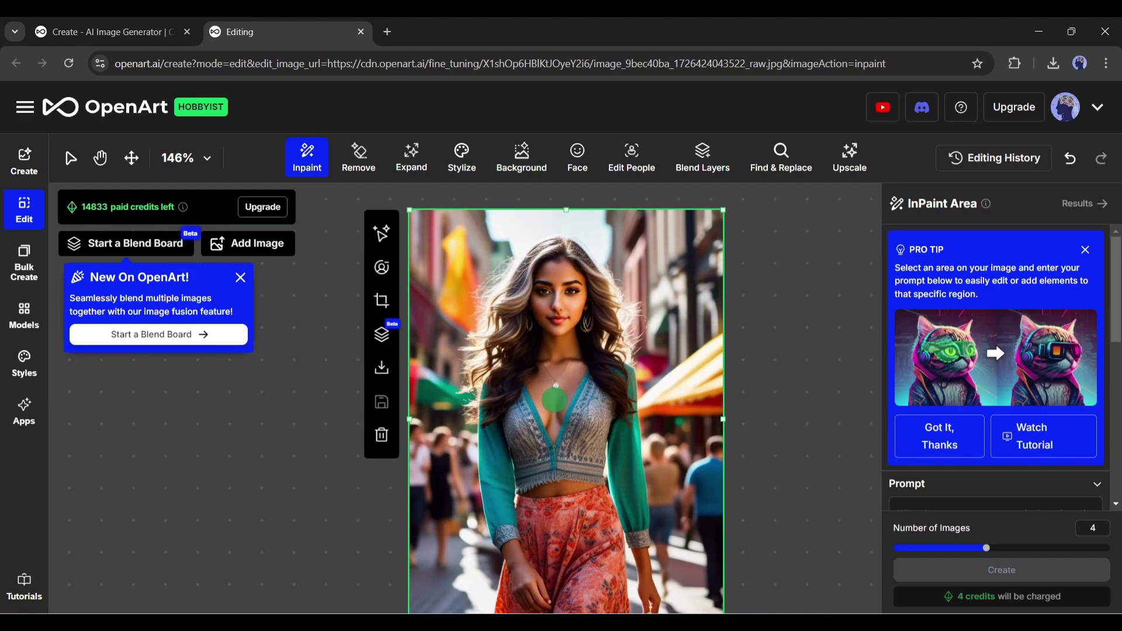
{"action": "left_click_drag", "start_coordinate": [543, 291], "coordinate": [568, 294]}
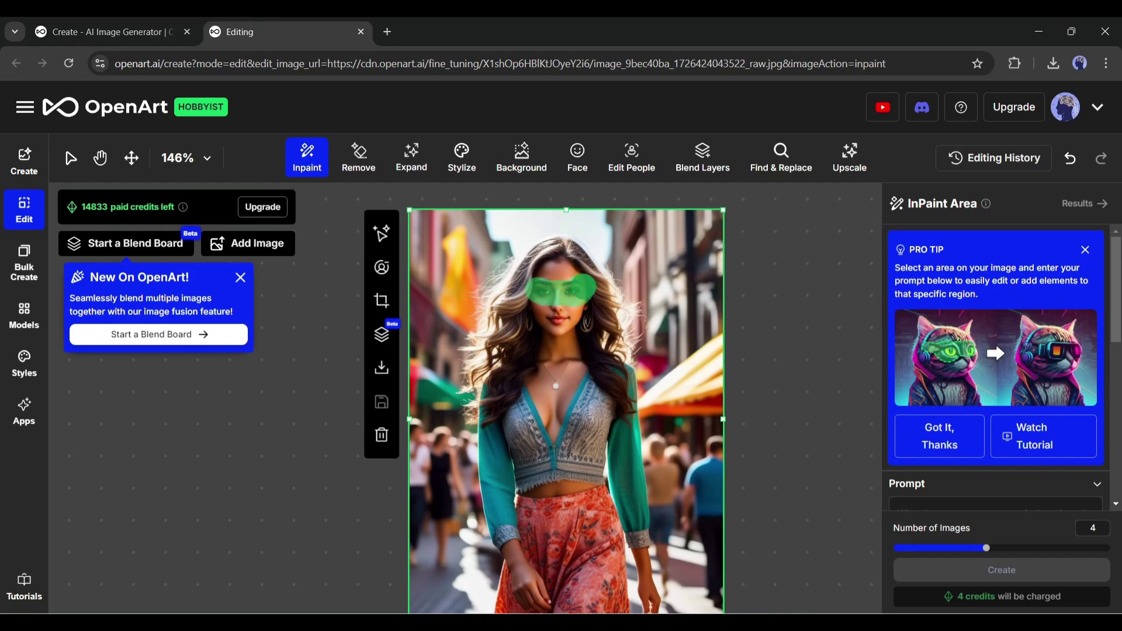
{"action": "key", "text": "v"}
{"action": "left_click", "coordinate": [240, 278]}
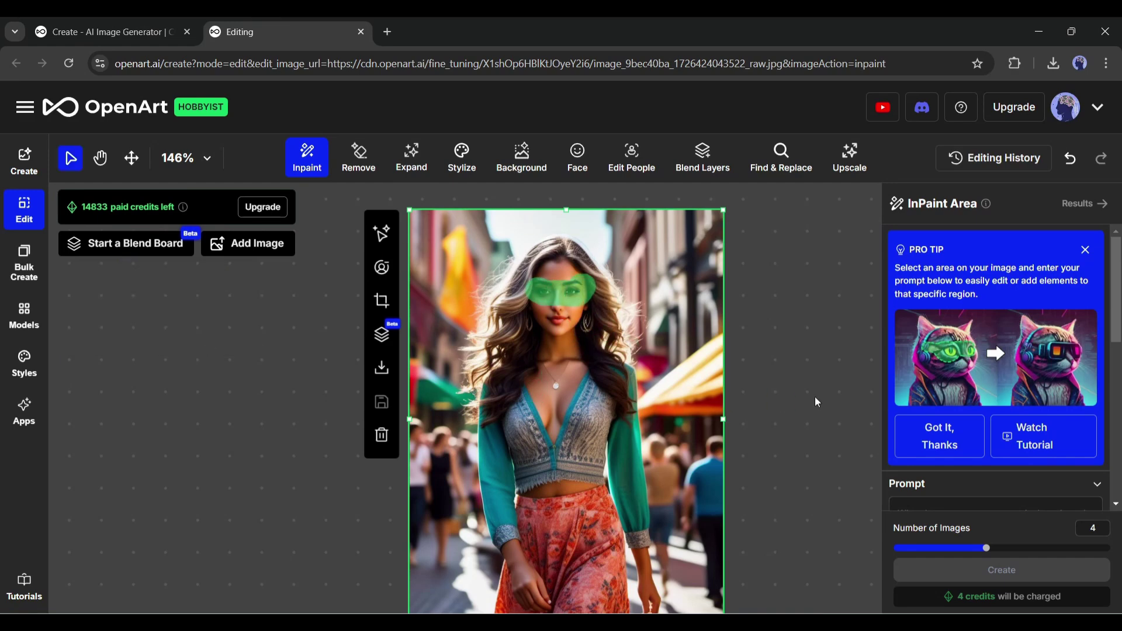
{"action": "scroll", "coordinate": [883, 369], "scroll_direction": "down", "scroll_amount": 4}
Prompt 'black cooling' glasses for the masked eyes, generate, and preview result 8
{"action": "left_click", "coordinate": [952, 325]}
{"action": "type", "text": "black"}
{"action": "scroll", "coordinate": [1007, 371], "scroll_direction": "up", "scroll_amount": 1}
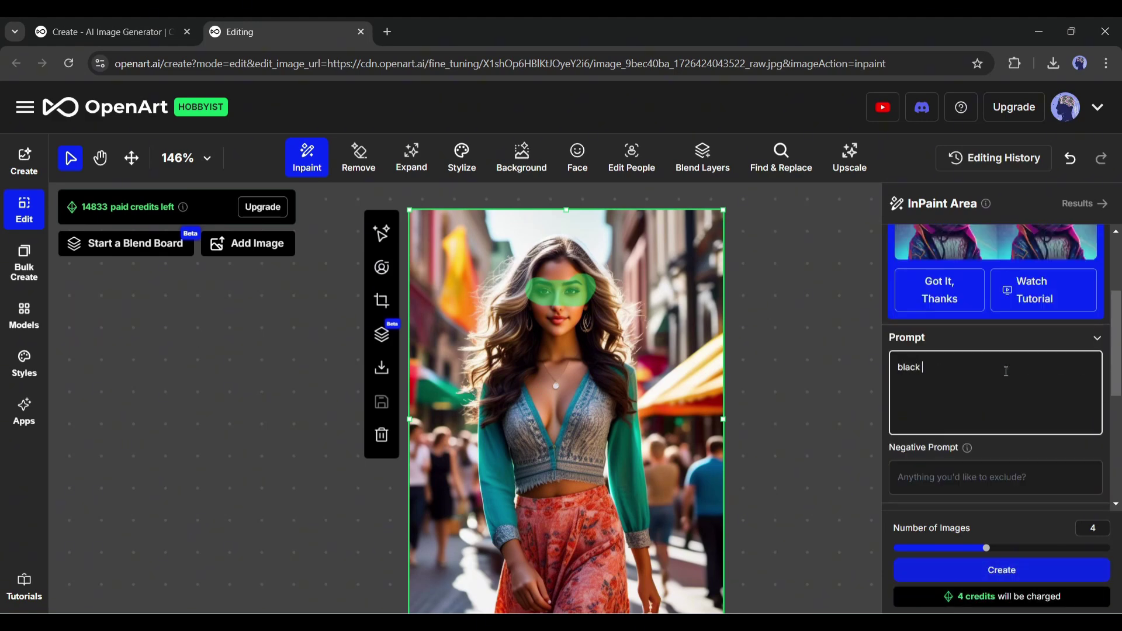
{"action": "type", "text": "cooling"}
{"action": "scroll", "coordinate": [907, 358], "scroll_direction": "down", "scroll_amount": 8}
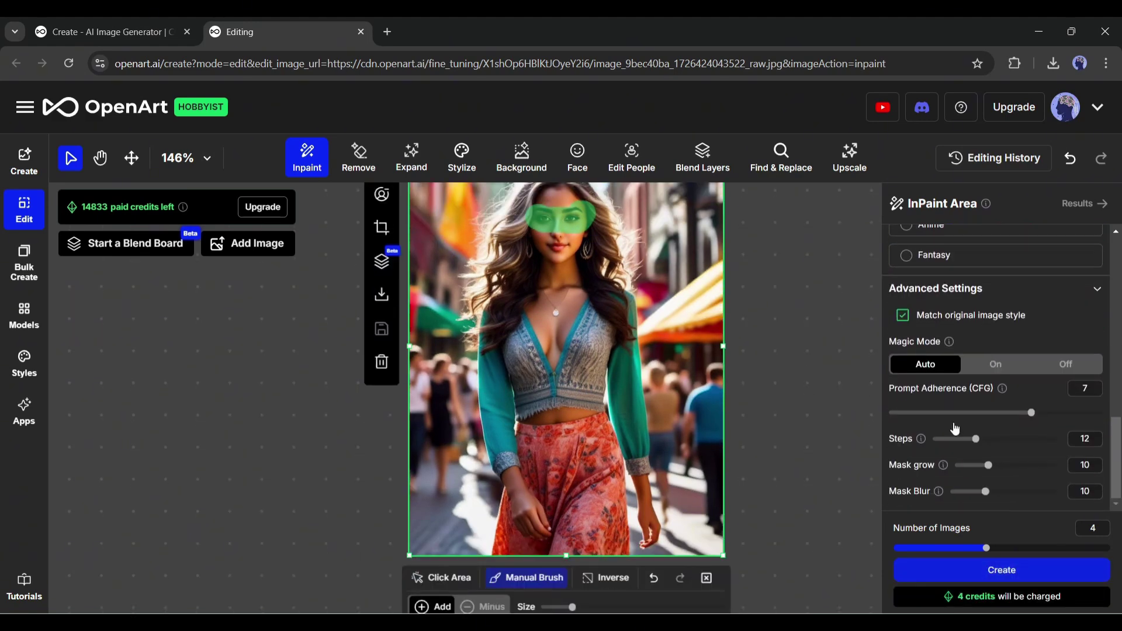
{"action": "left_click", "coordinate": [1002, 570]}
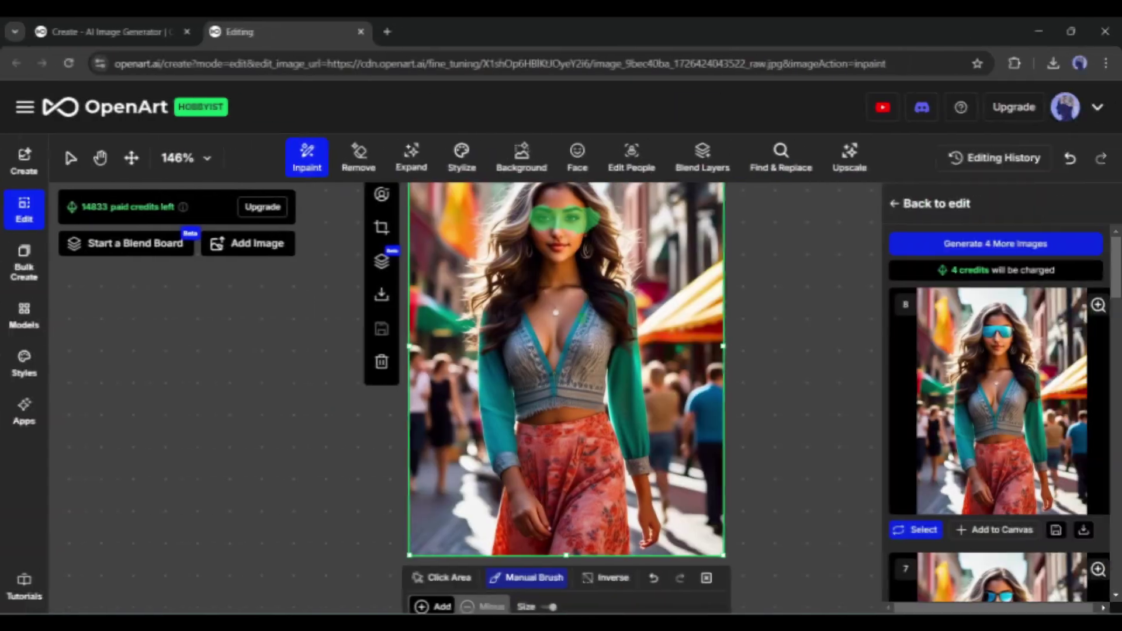
{"action": "left_click", "coordinate": [1098, 306]}
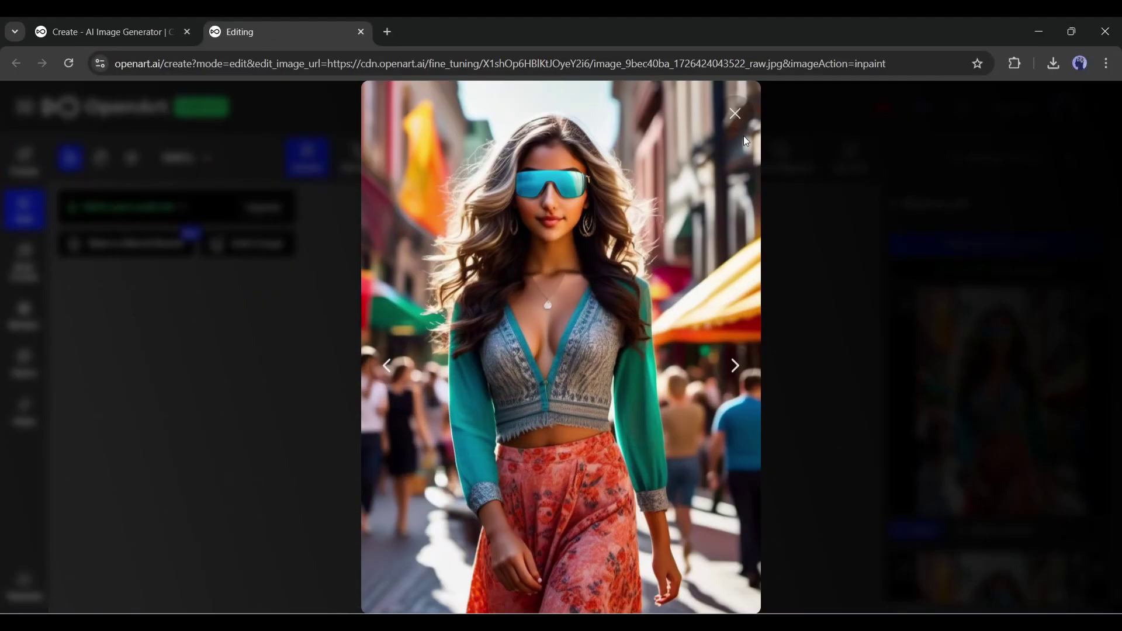
{"action": "left_click", "coordinate": [735, 114]}
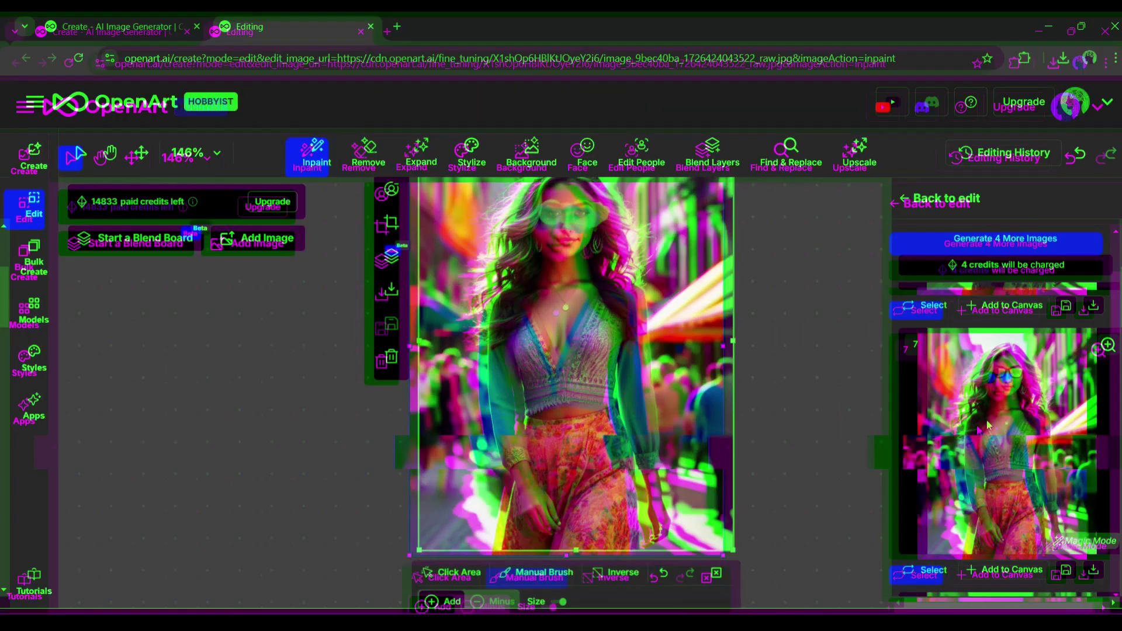
Magic Erase the pedestrians masked on the right and left of the woman
{"action": "left_click", "coordinate": [359, 157]}
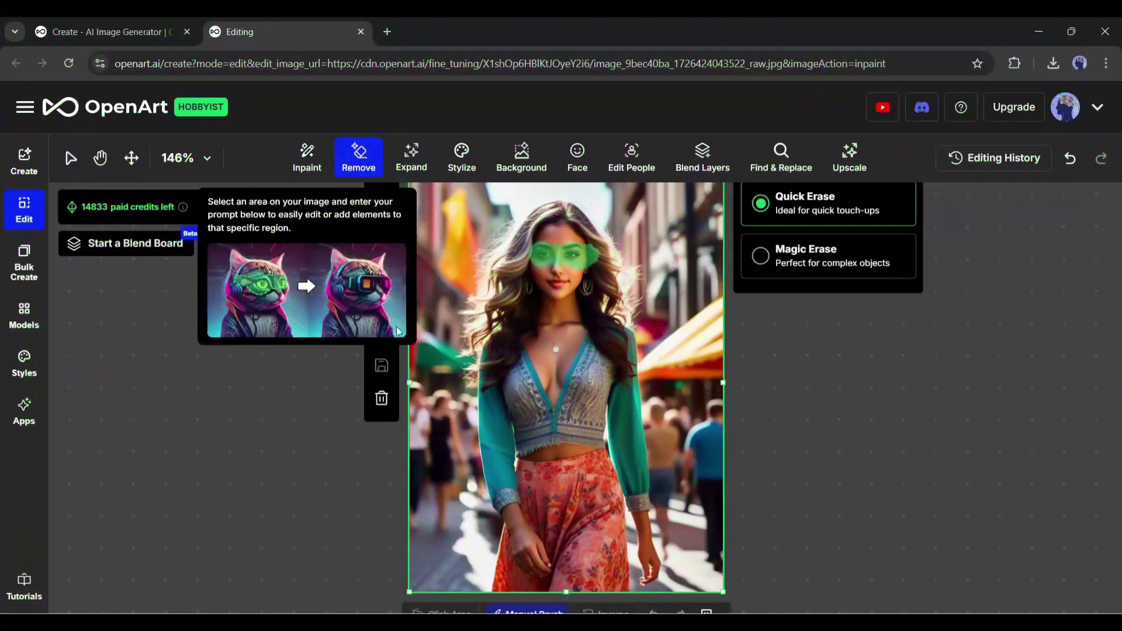
{"action": "left_click", "coordinate": [760, 295]}
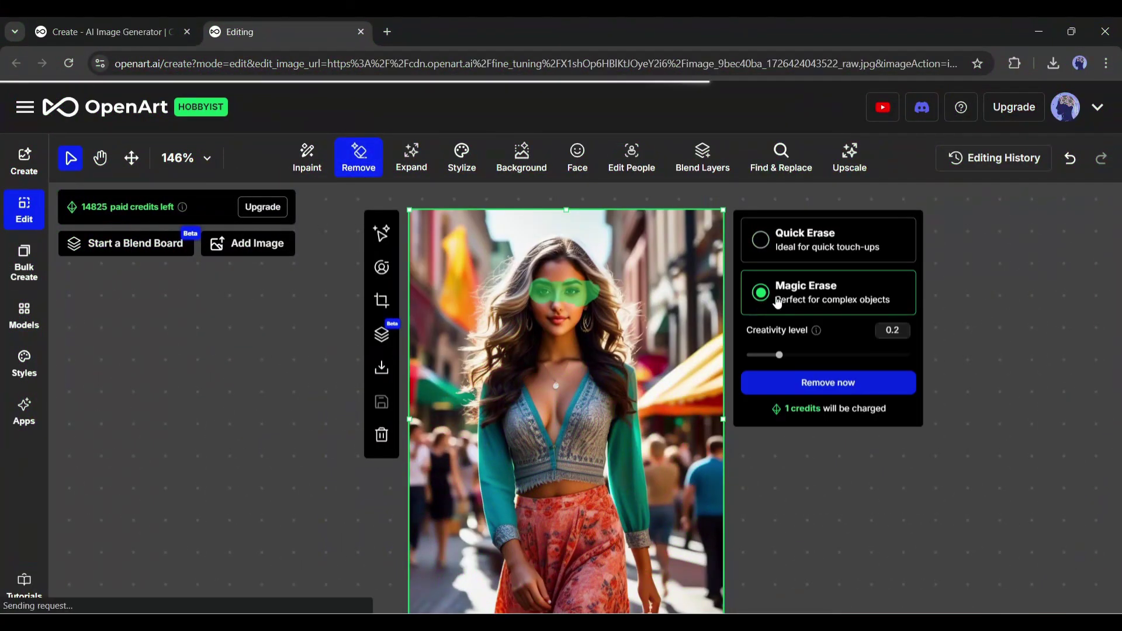
{"action": "left_click_drag", "start_coordinate": [713, 372], "coordinate": [701, 473]}
{"action": "left_click_drag", "start_coordinate": [704, 529], "coordinate": [710, 374]}
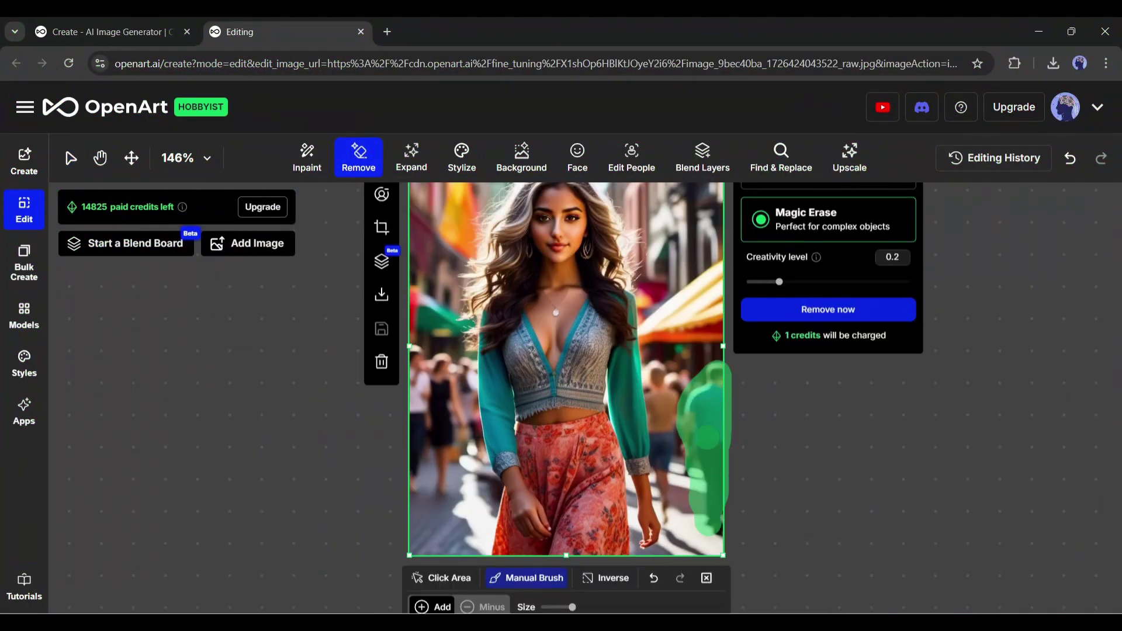
{"action": "mouse_move", "coordinate": [421, 351]}
{"action": "left_mouse_down"}
{"action": "mouse_move", "coordinate": [436, 427]}
{"action": "mouse_move", "coordinate": [430, 500]}
{"action": "left_mouse_up"}
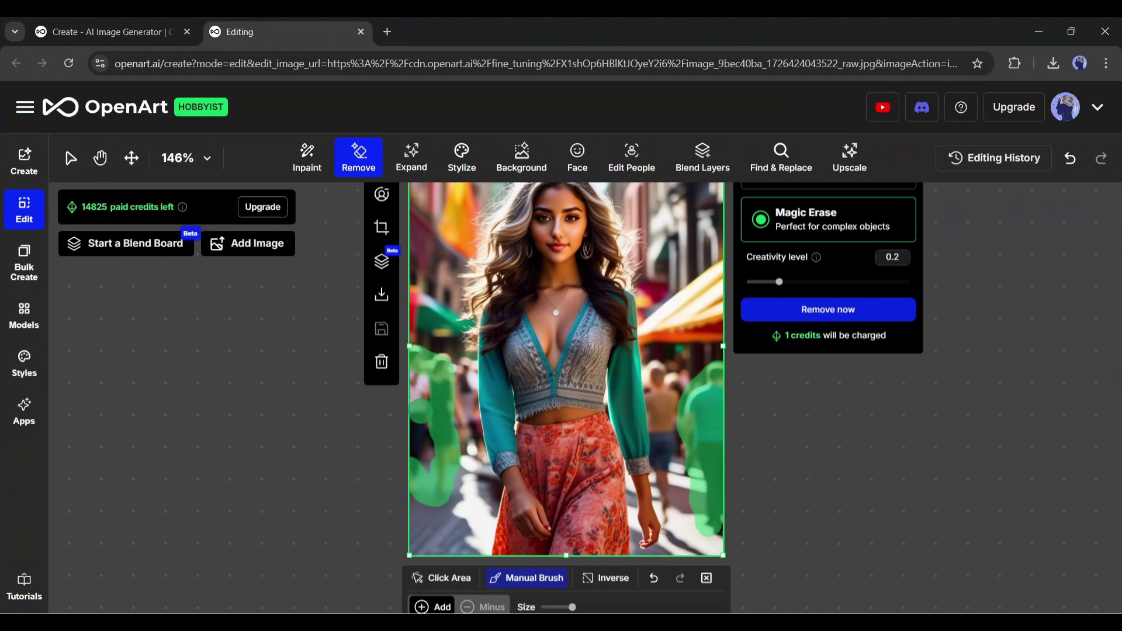
{"action": "left_click", "coordinate": [828, 310]}
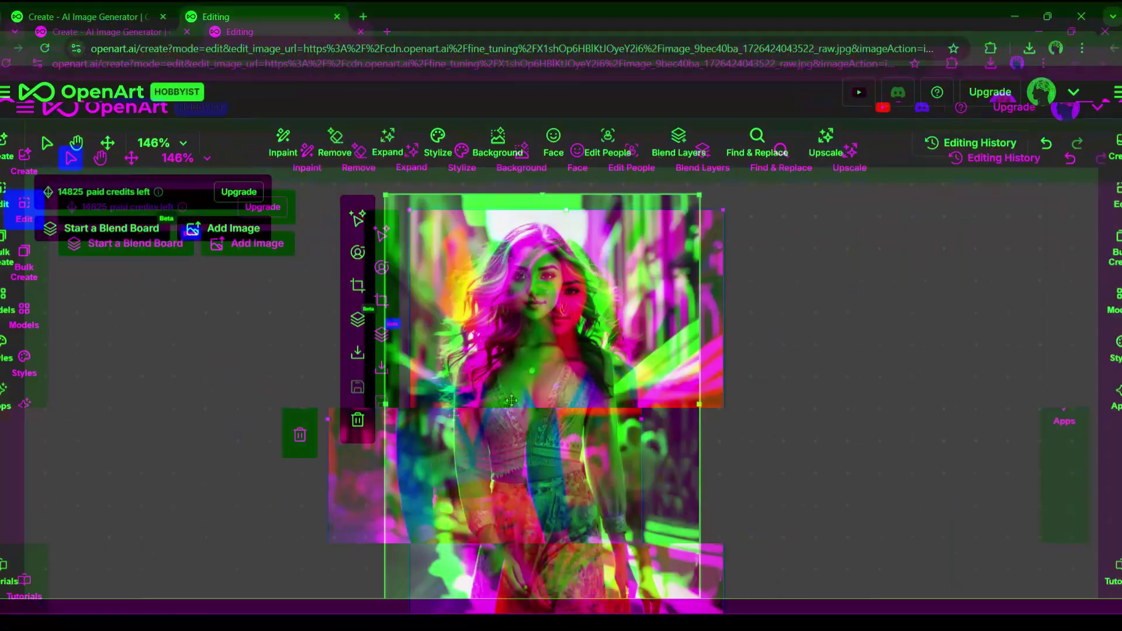
Outpaint the teal-top portrait wider with Expand and preview expanded result #12
{"action": "left_click", "coordinate": [412, 156]}
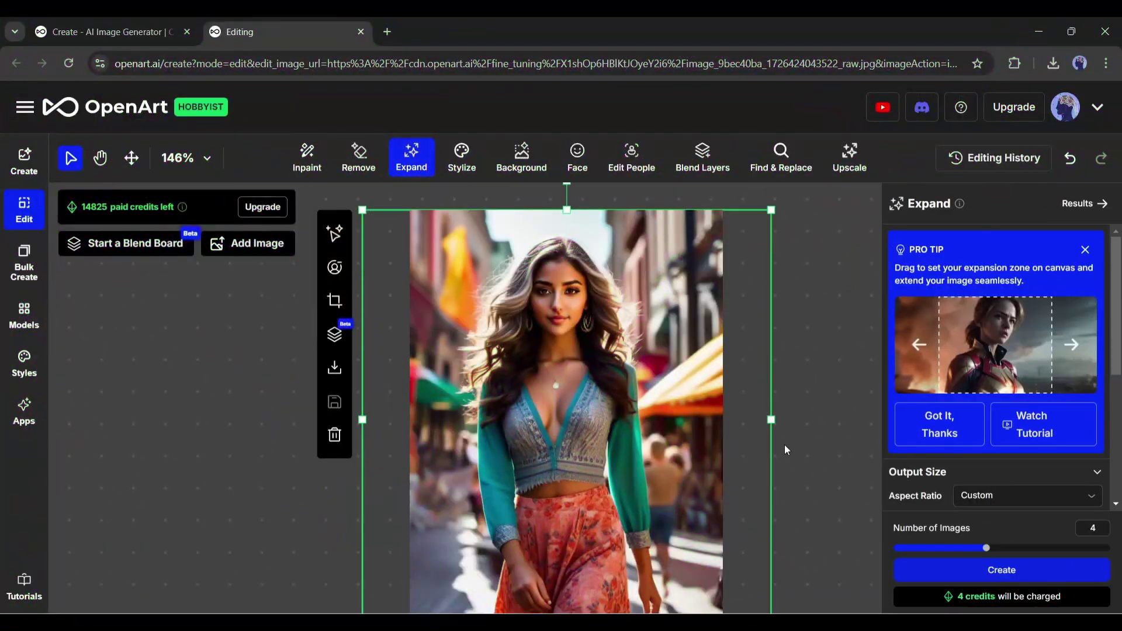
{"action": "scroll", "coordinate": [670, 397], "scroll_direction": "down", "scroll_amount": 1}
{"action": "scroll", "coordinate": [462, 379], "scroll_direction": "down", "scroll_amount": 2}
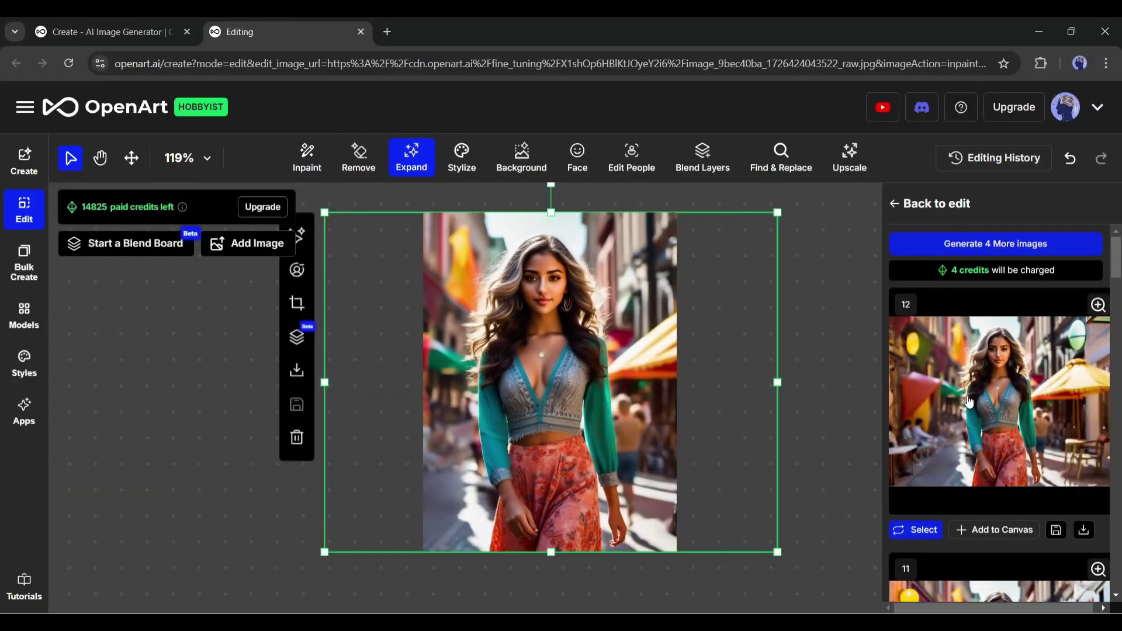
{"action": "left_click", "coordinate": [969, 402]}
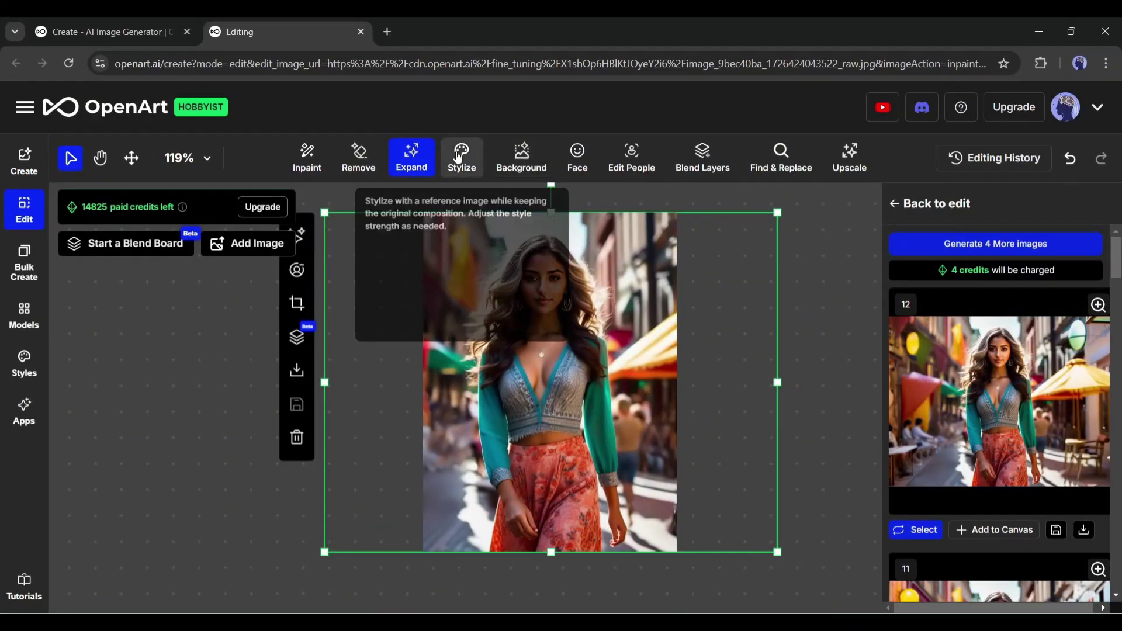
Generate Stylize versions using the autumn painting as style reference and preview two results
{"action": "left_click", "coordinate": [458, 157]}
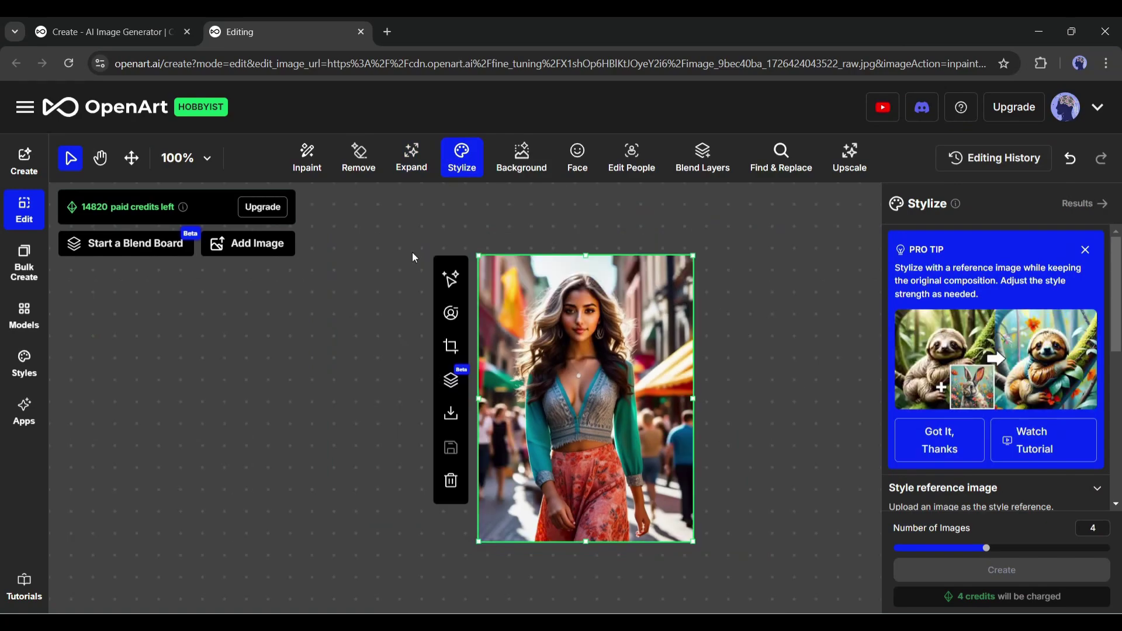
{"action": "scroll", "coordinate": [994, 363], "scroll_direction": "down", "scroll_amount": 5}
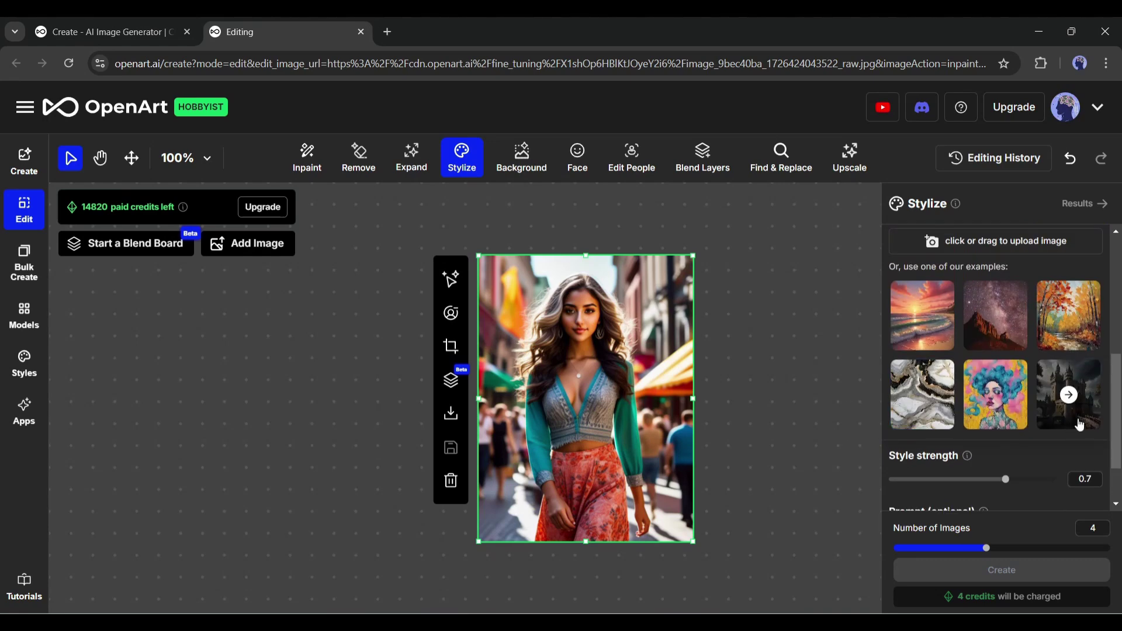
{"action": "left_click", "coordinate": [1062, 313]}
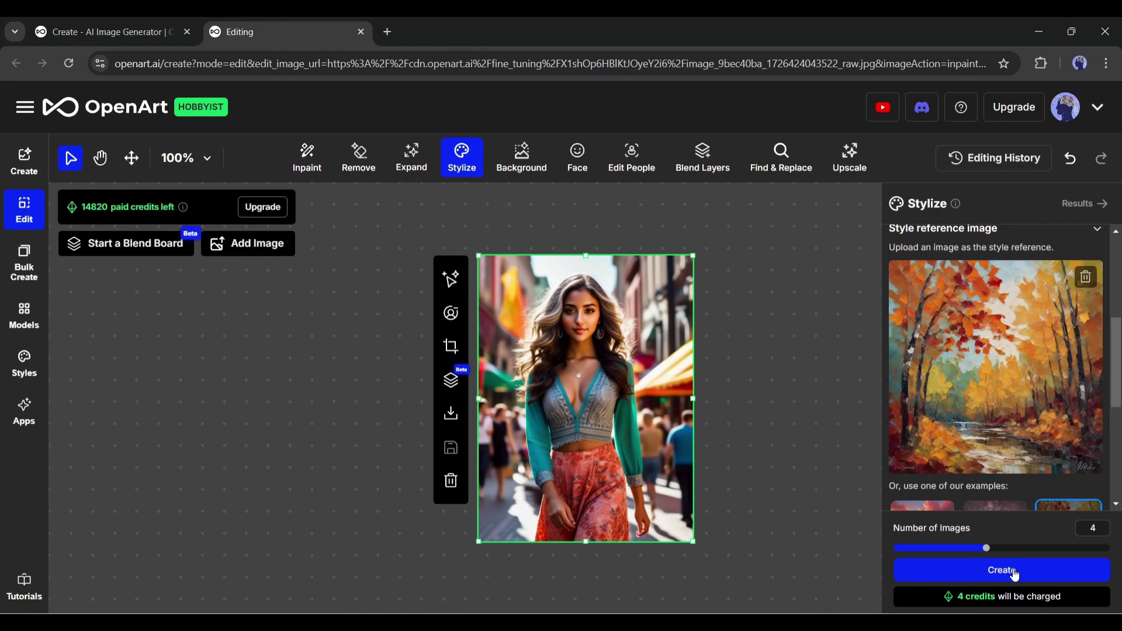
{"action": "left_click", "coordinate": [1014, 576]}
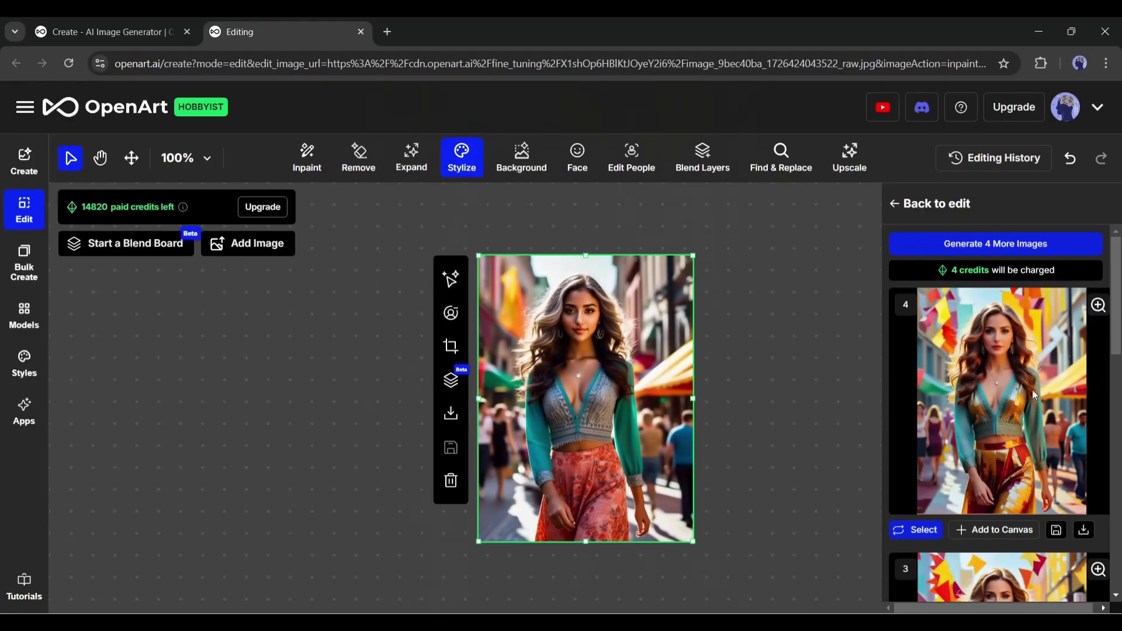
{"action": "left_click", "coordinate": [1035, 394]}
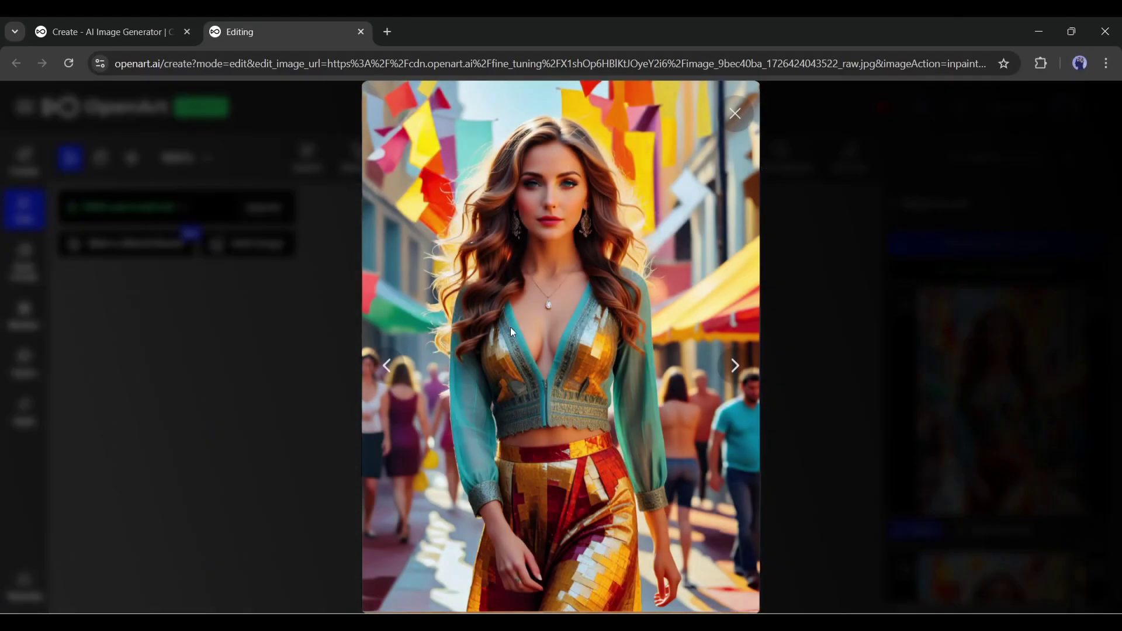
{"action": "left_click", "coordinate": [729, 366]}
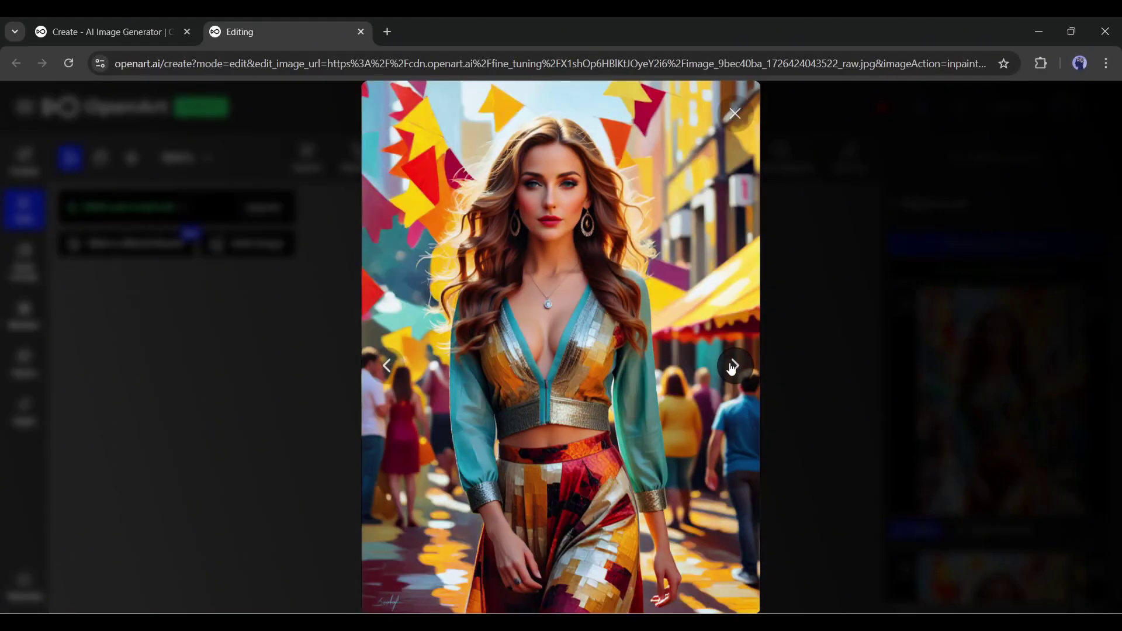
{"action": "key", "text": "Escape"}
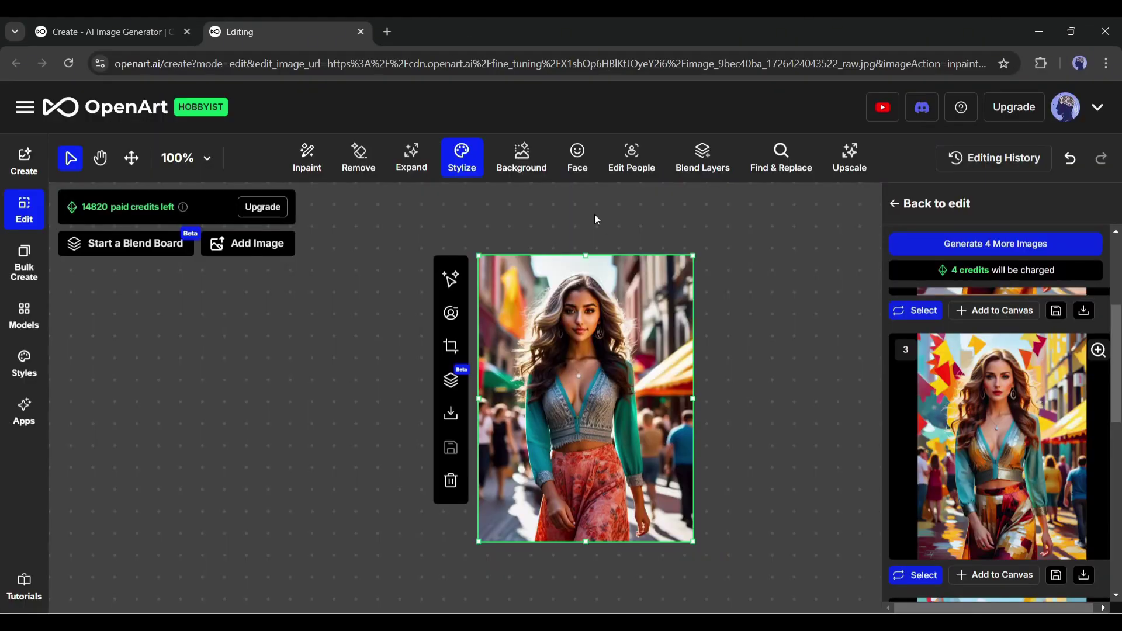
Apply Smart remove background to the photo, then undo it
{"action": "left_click", "coordinate": [529, 162]}
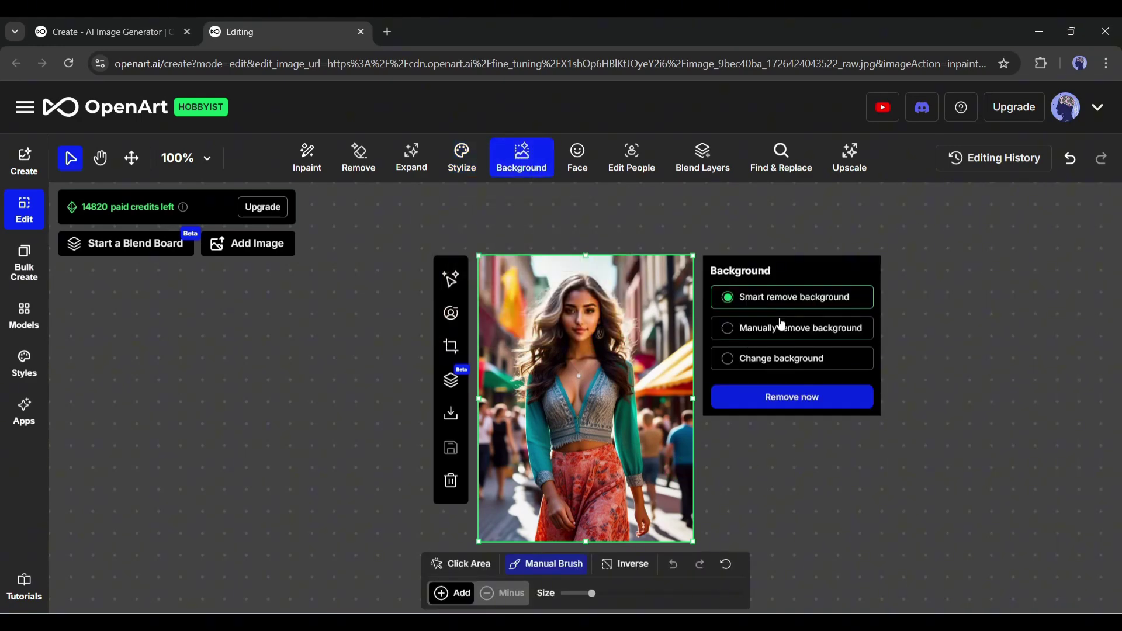
{"action": "left_click", "coordinate": [790, 402]}
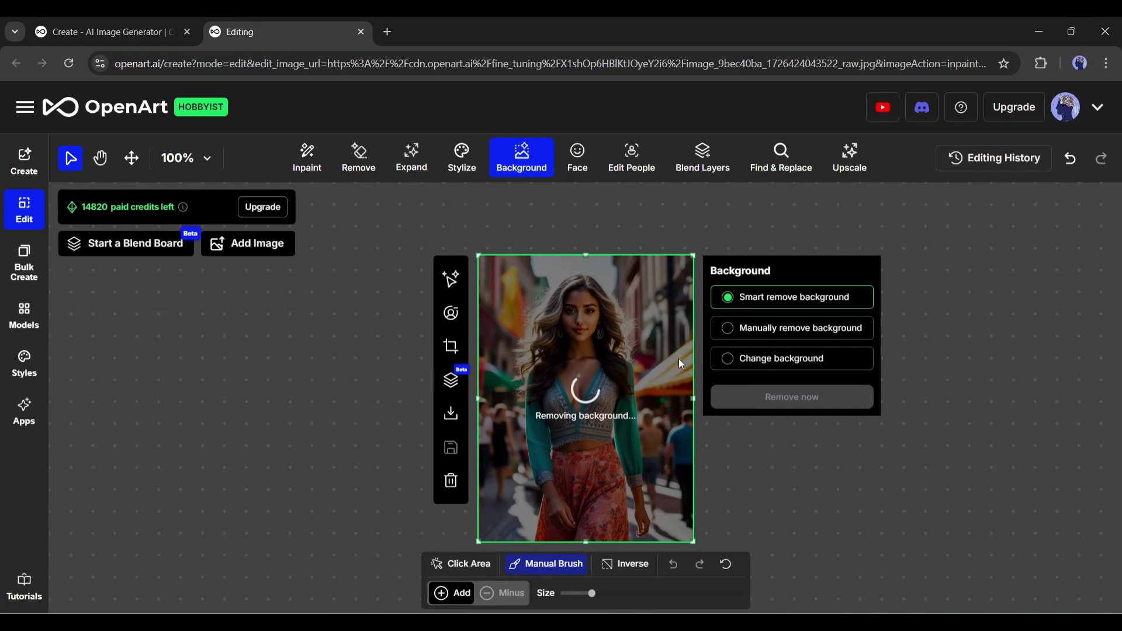
{"action": "key", "text": "ctrl+z"}
Apply the Happy expression preset, then switch to the Frown preset
{"action": "left_click", "coordinate": [578, 156]}
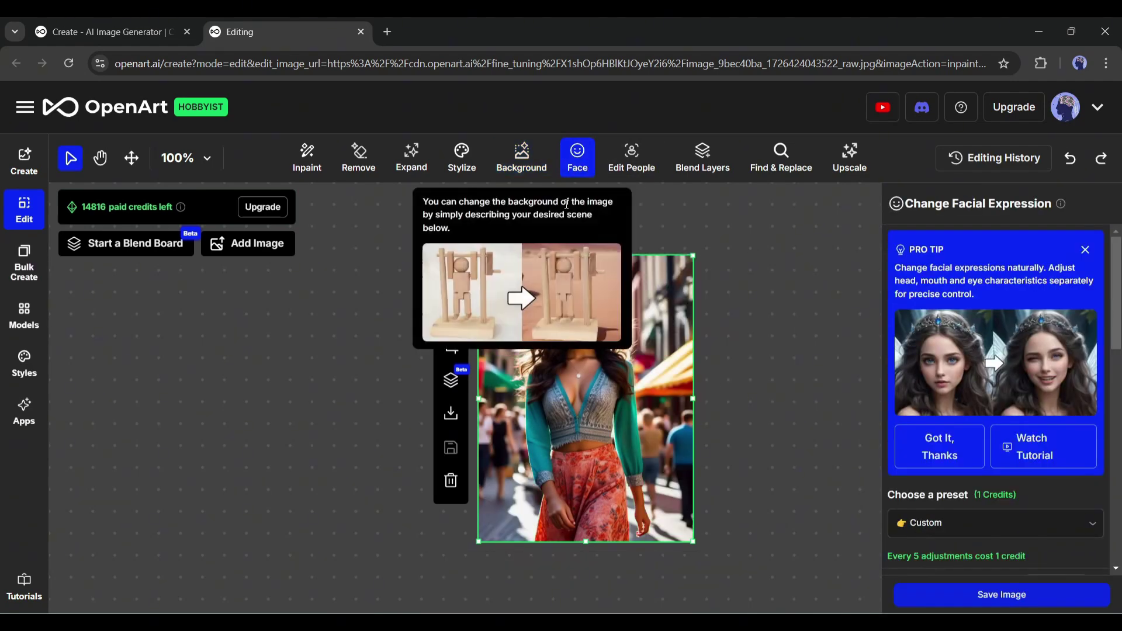
{"action": "left_click", "coordinate": [577, 158]}
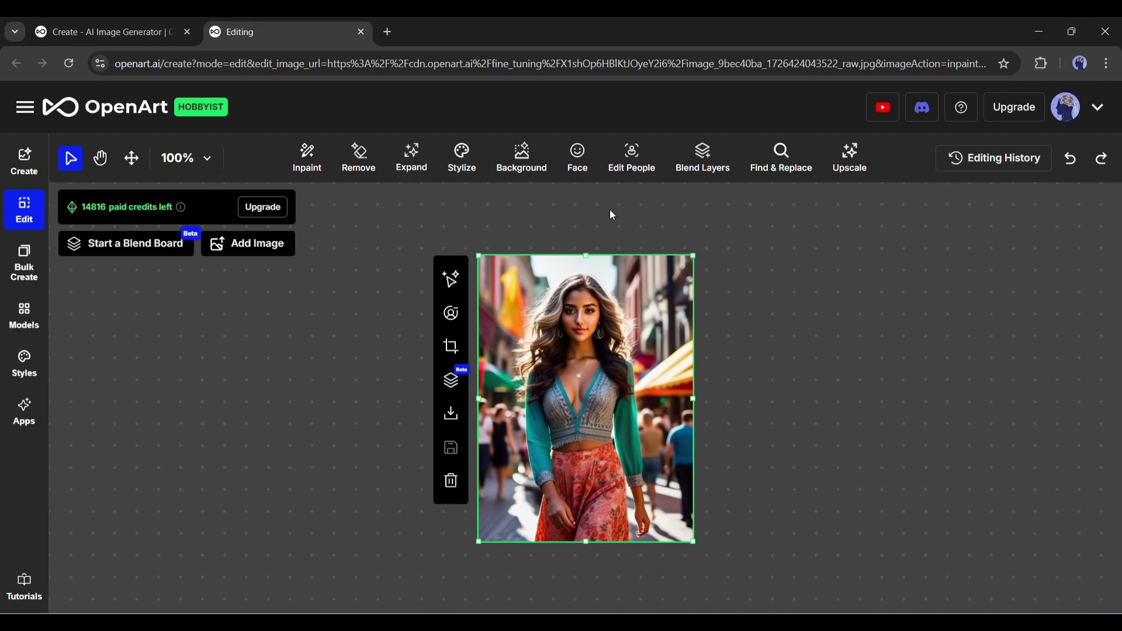
{"action": "left_click", "coordinate": [579, 171]}
{"action": "scroll", "coordinate": [1069, 420], "scroll_direction": "down", "scroll_amount": 3}
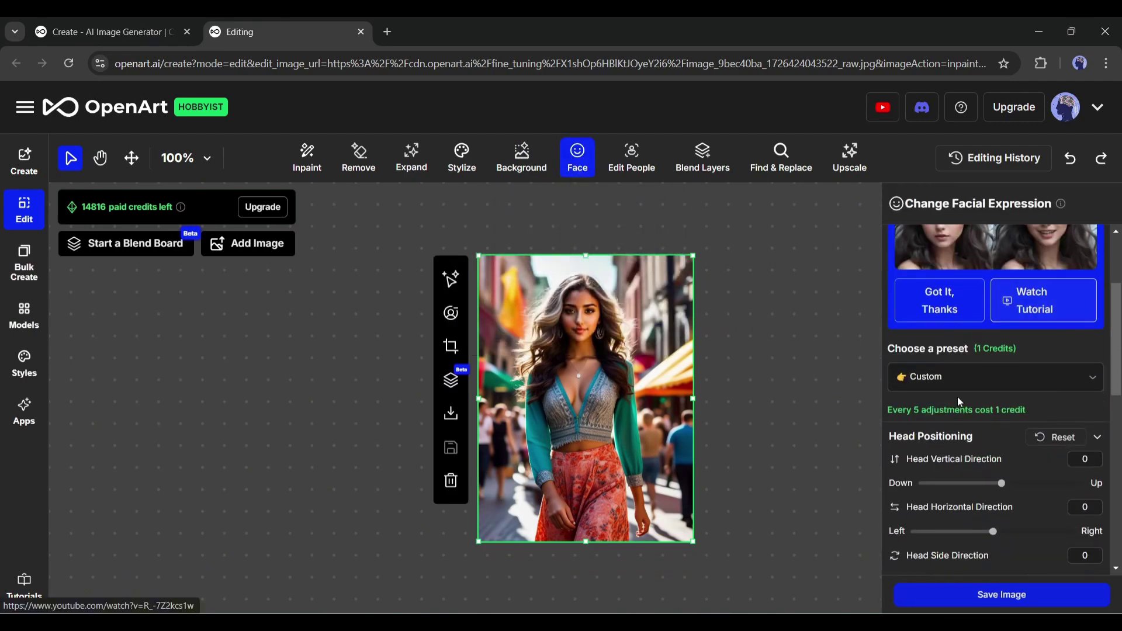
{"action": "left_click", "coordinate": [1095, 383]}
{"action": "left_click", "coordinate": [1000, 444]}
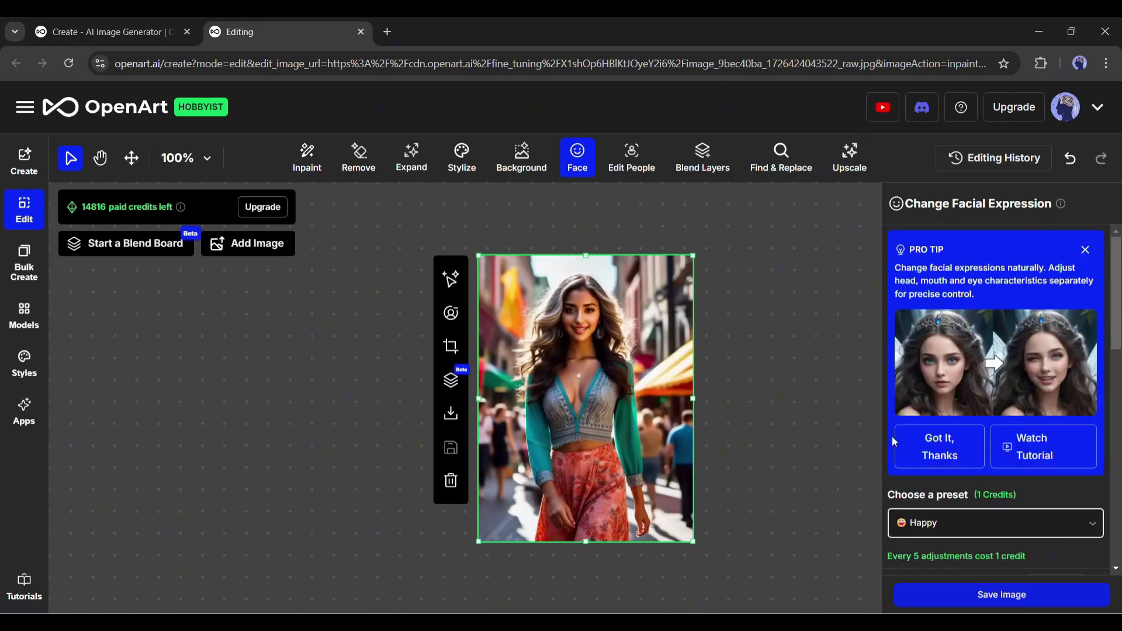
{"action": "scroll", "coordinate": [1007, 484], "scroll_direction": "down", "scroll_amount": 1}
{"action": "left_click", "coordinate": [1093, 450]}
{"action": "left_click", "coordinate": [1004, 557]}
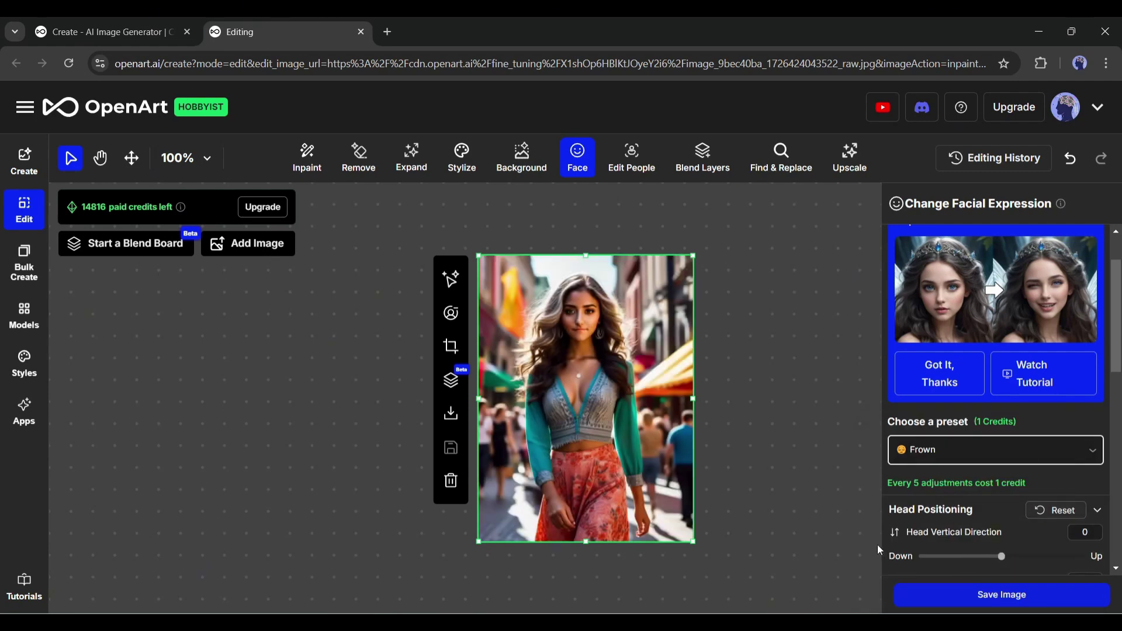
Set Head Horizontal Direction to 1 and raise Smile from -0.3 to -0.1
{"action": "scroll", "coordinate": [999, 438], "scroll_direction": "down", "scroll_amount": 4}
{"action": "left_click", "coordinate": [997, 385]}
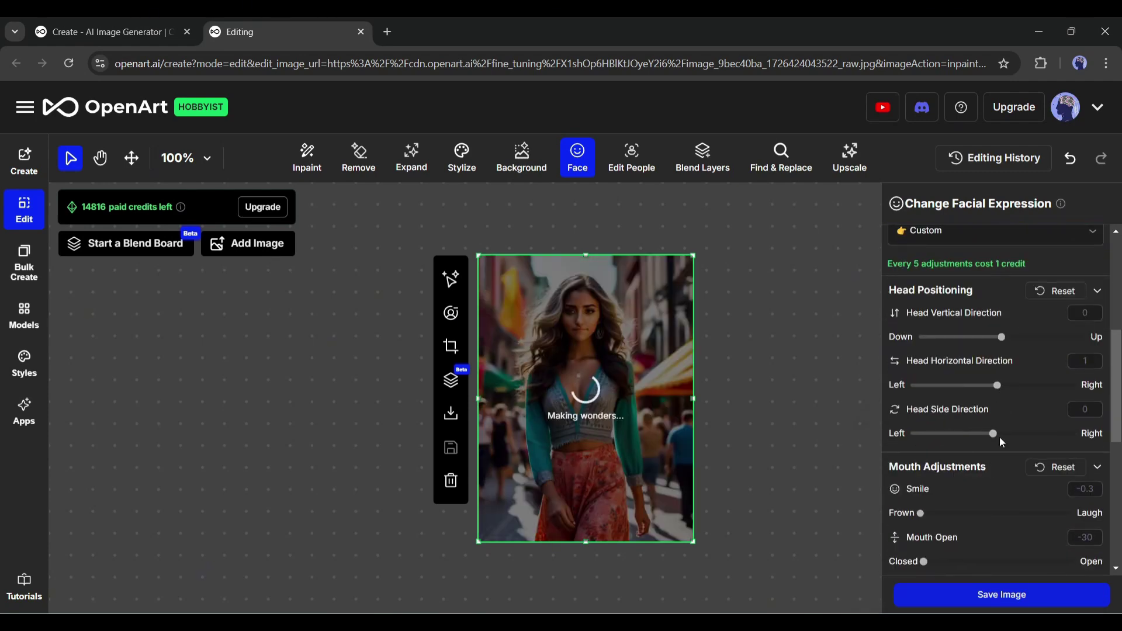
{"action": "scroll", "coordinate": [928, 439], "scroll_direction": "down", "scroll_amount": 1}
{"action": "left_click_drag", "start_coordinate": [920, 440], "coordinate": [939, 439]}
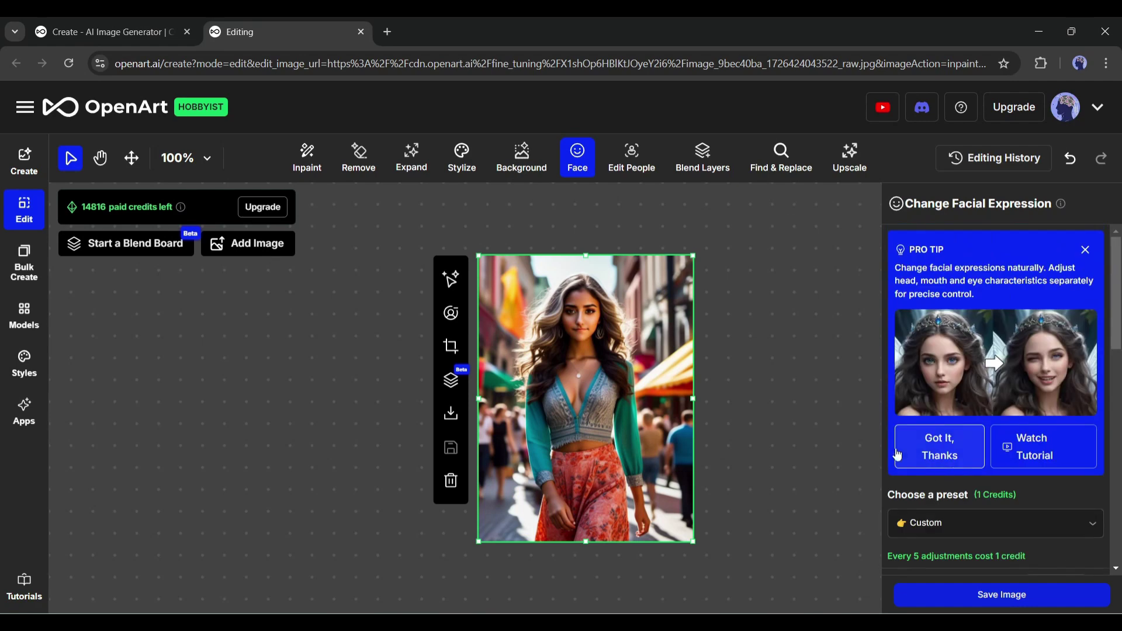
Mask the face down to the chin, generate Enhance Face versions, and close a result preview
{"action": "left_click", "coordinate": [632, 156]}
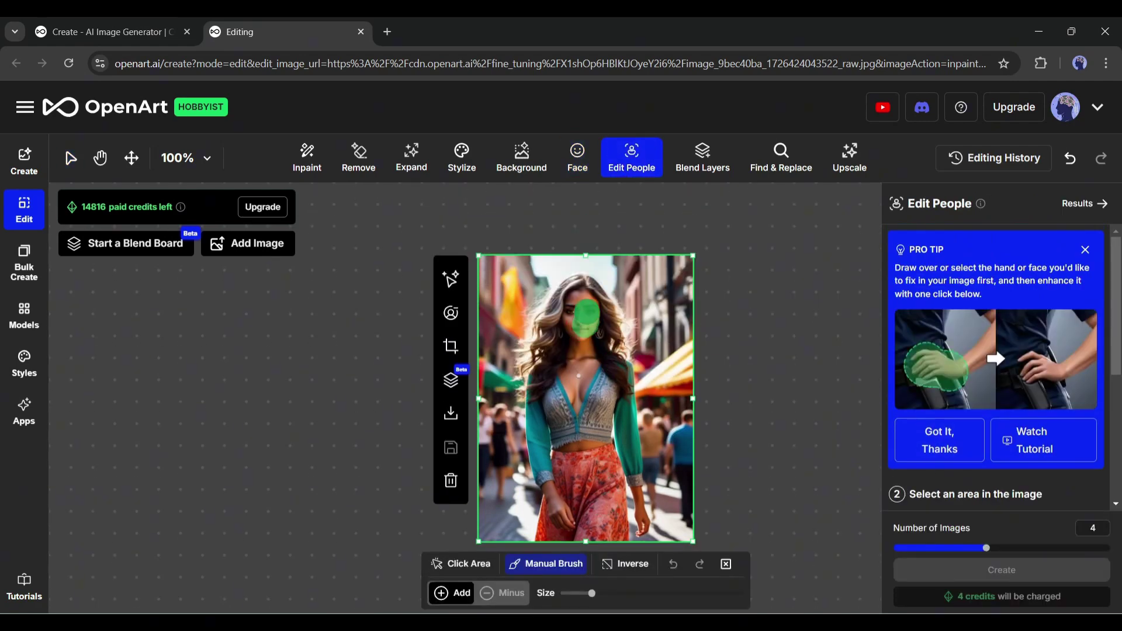
{"action": "left_click_drag", "start_coordinate": [578, 319], "coordinate": [584, 330]}
{"action": "scroll", "coordinate": [1040, 350], "scroll_direction": "down", "scroll_amount": 3}
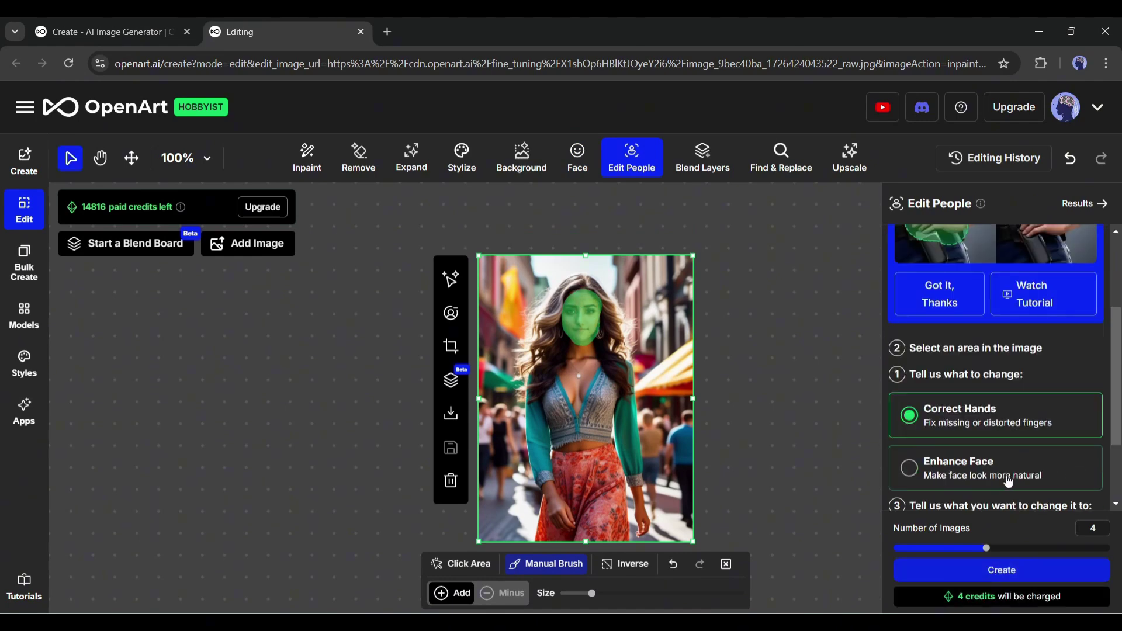
{"action": "left_click", "coordinate": [912, 397]}
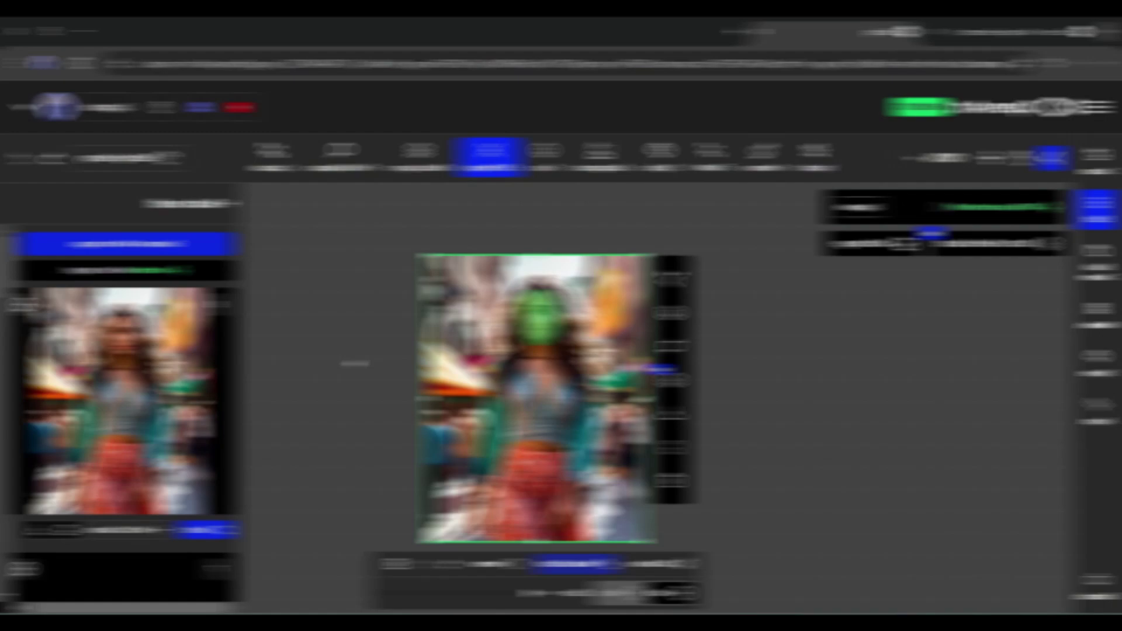
{"action": "left_click", "coordinate": [993, 398]}
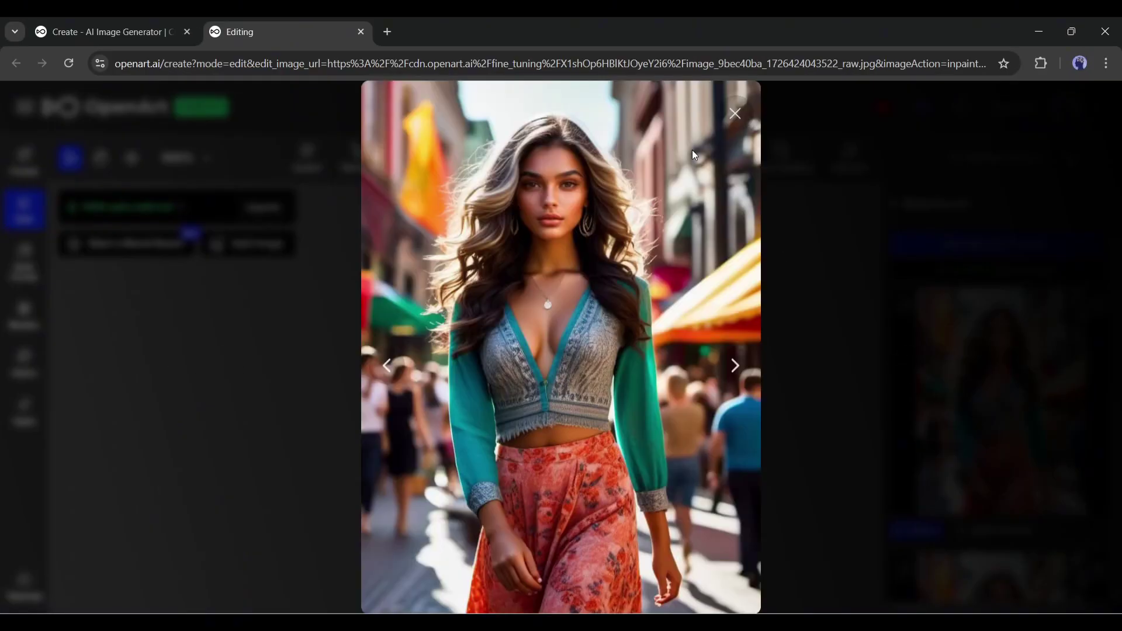
{"action": "key", "text": "Escape"}
Start a Blend Layers board from the photo, dismiss the tutorial, and add an image layer
{"action": "left_click", "coordinate": [702, 156]}
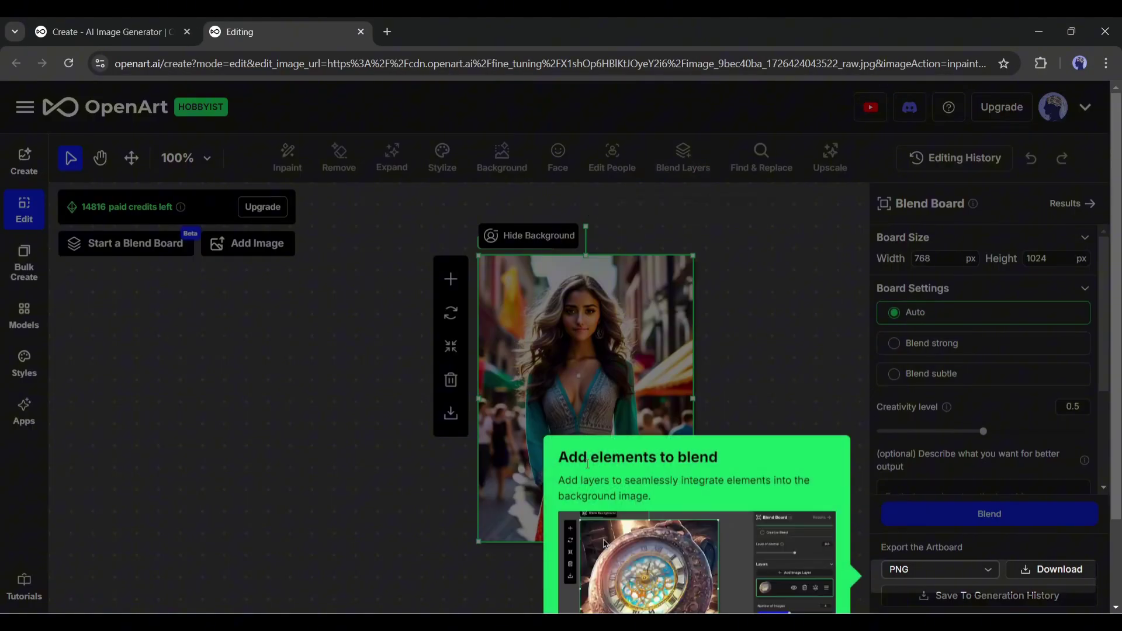
{"action": "key", "text": "ctrl+0"}
{"action": "scroll", "coordinate": [918, 386], "scroll_direction": "down", "scroll_amount": 8}
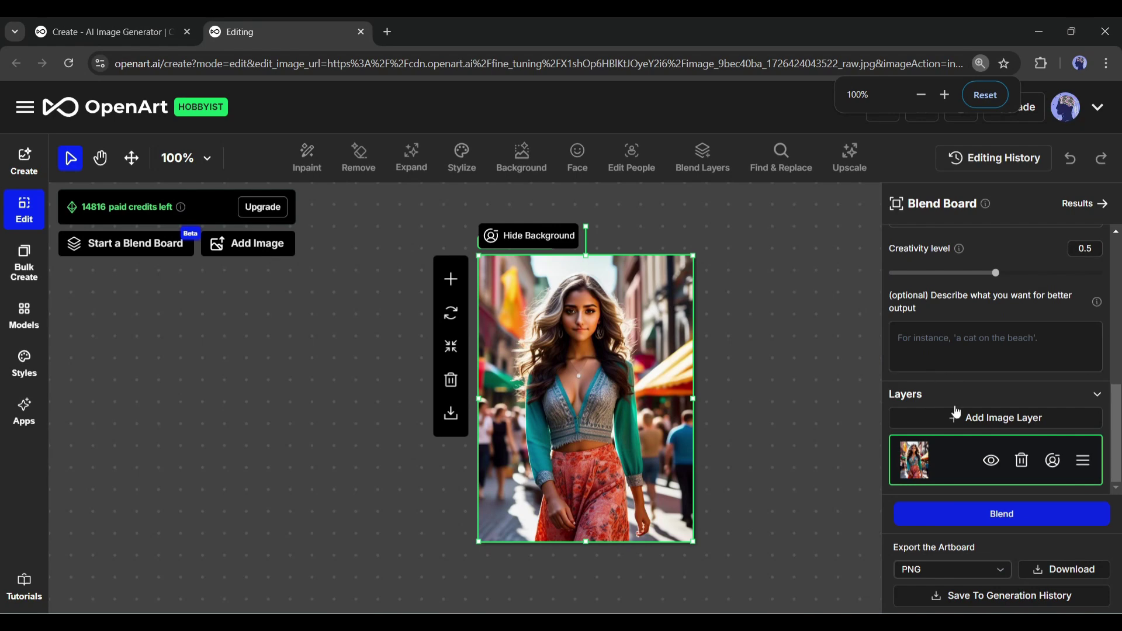
{"action": "left_click", "coordinate": [959, 418]}
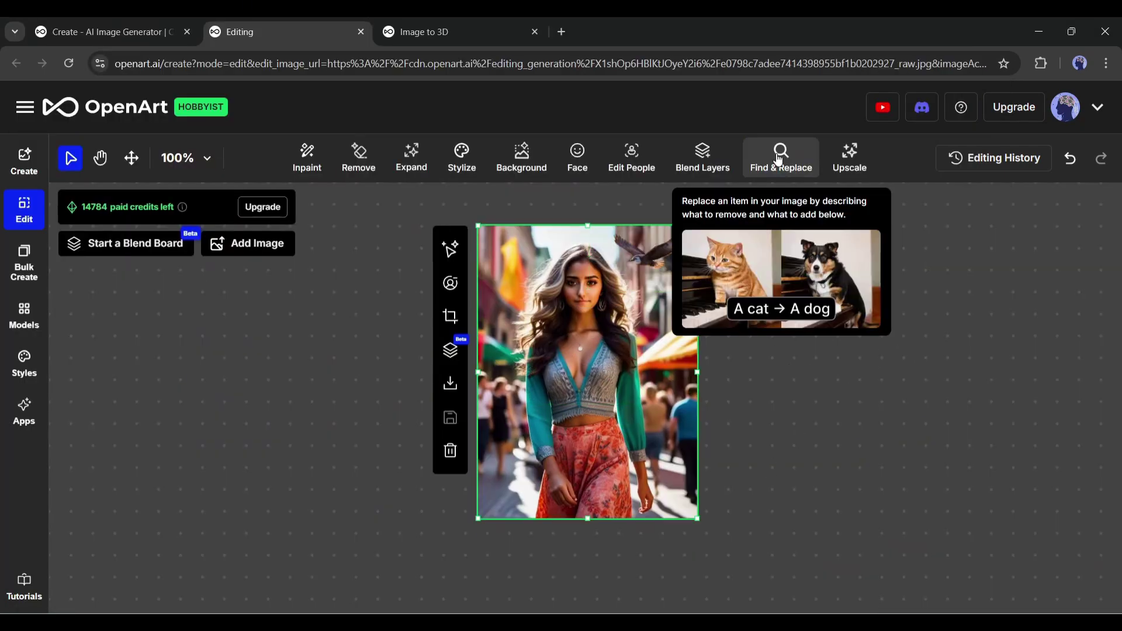
Run Find & Replace swapping 'Female' for 'Male', then inspect the bearded-man result
{"action": "left_click", "coordinate": [781, 153]}
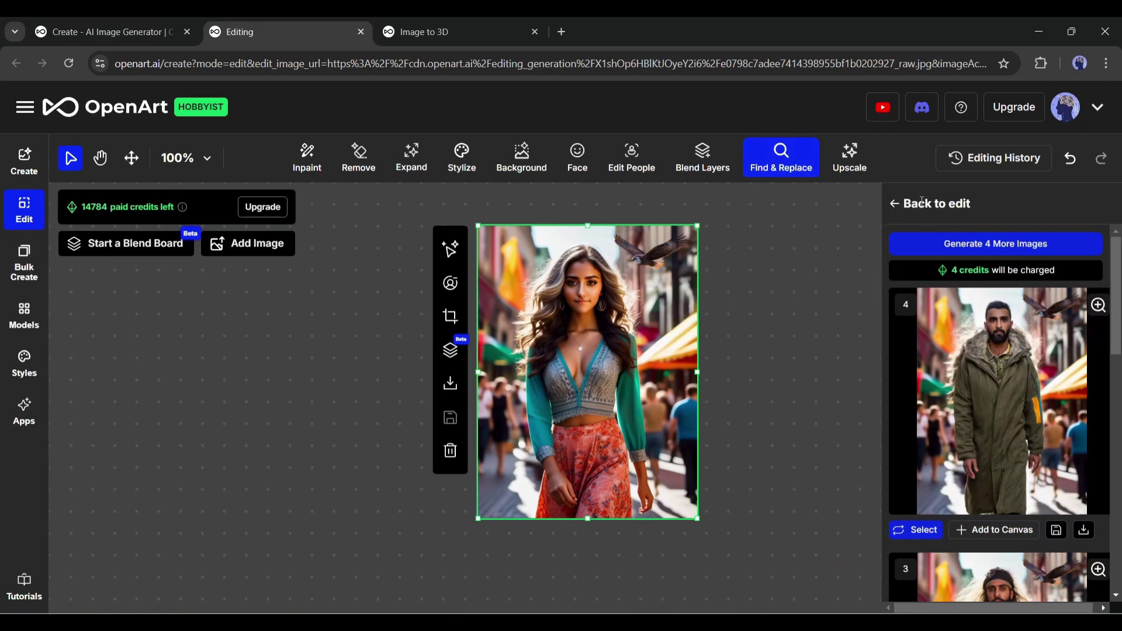
{"action": "left_click", "coordinate": [893, 207]}
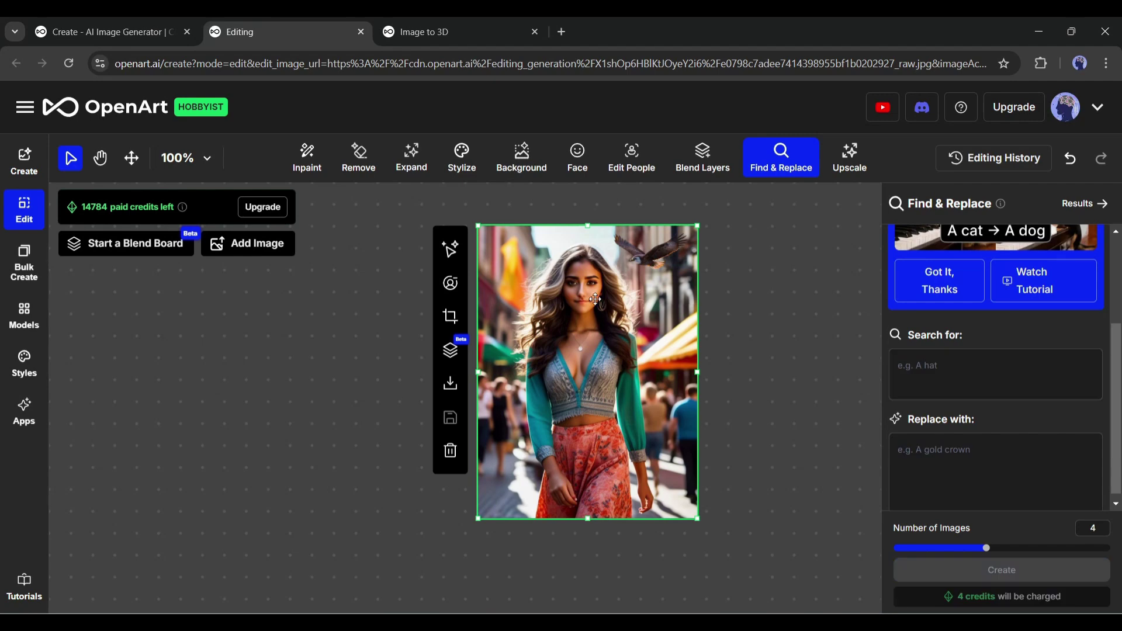
{"action": "type", "text": "Female"}
{"action": "key", "text": "Tab"}
{"action": "type", "text": "Male"}
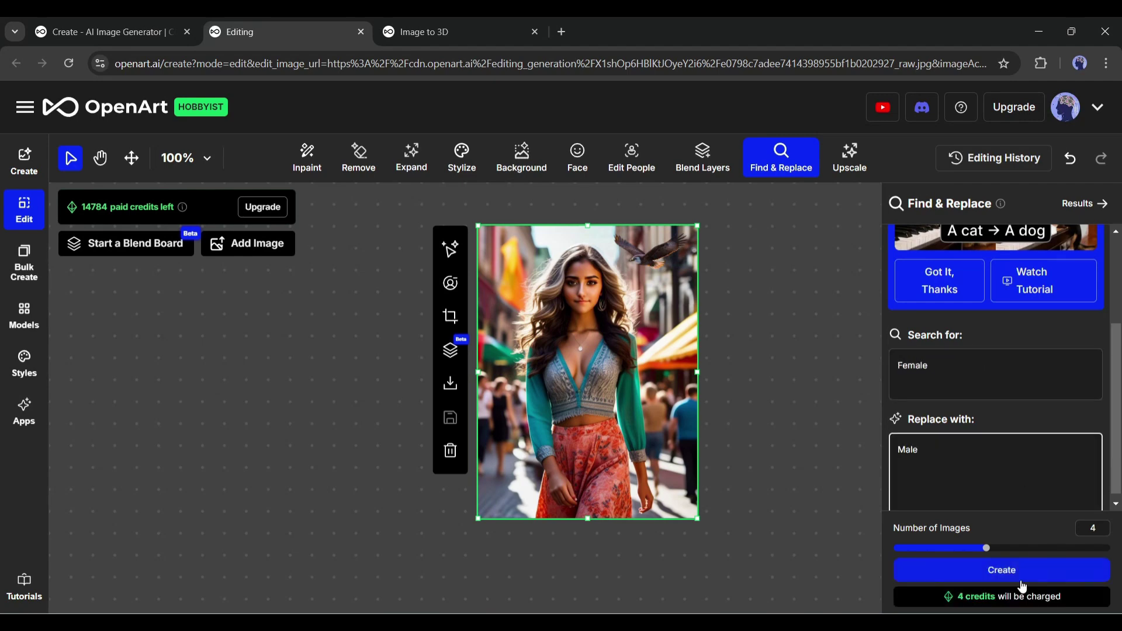
{"action": "left_click", "coordinate": [1001, 570]}
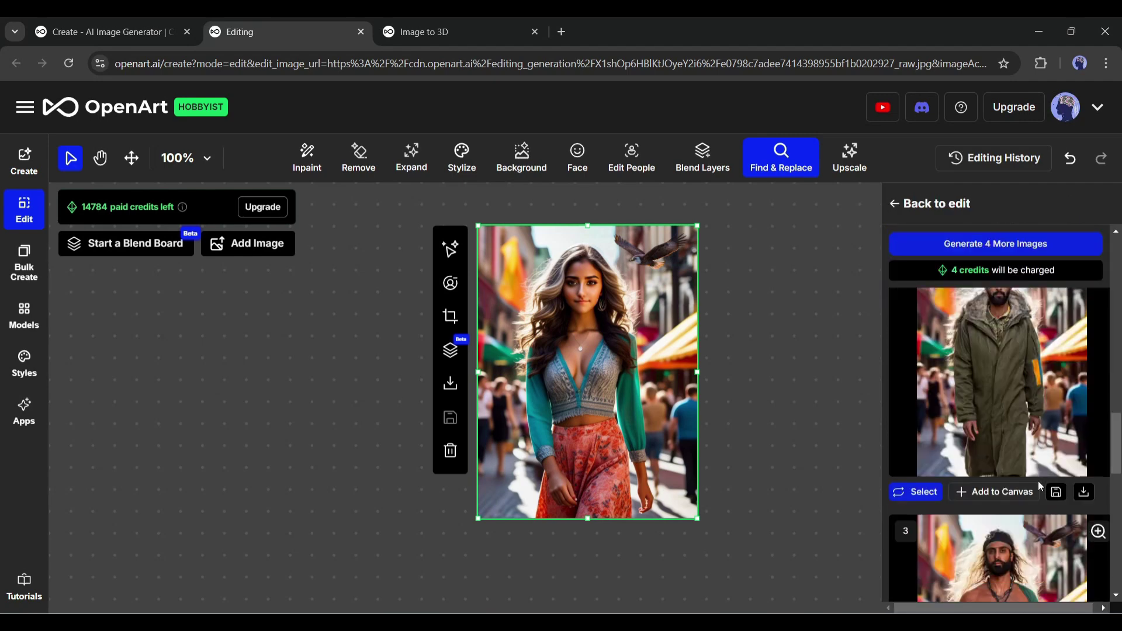
{"action": "scroll", "coordinate": [1038, 480], "scroll_direction": "up", "scroll_amount": 1}
{"action": "left_click", "coordinate": [1016, 418]}
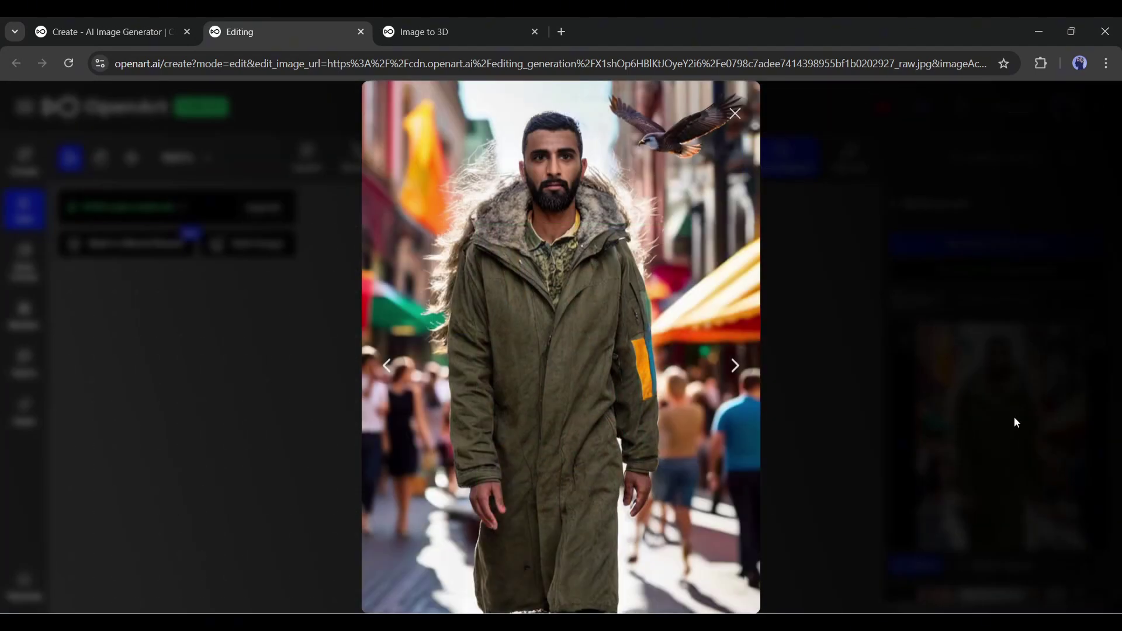
{"action": "left_click", "coordinate": [736, 113]}
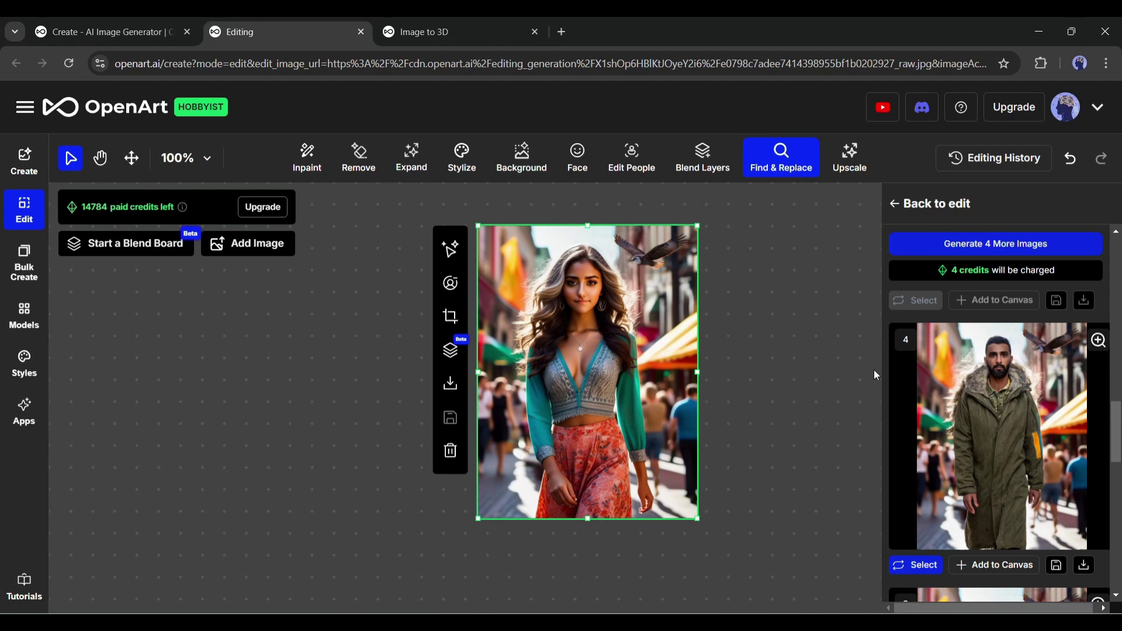
Browse the AI Apps catalog through its Creative Concepts, Image Editing and Utility categories
{"action": "left_click", "coordinate": [22, 405]}
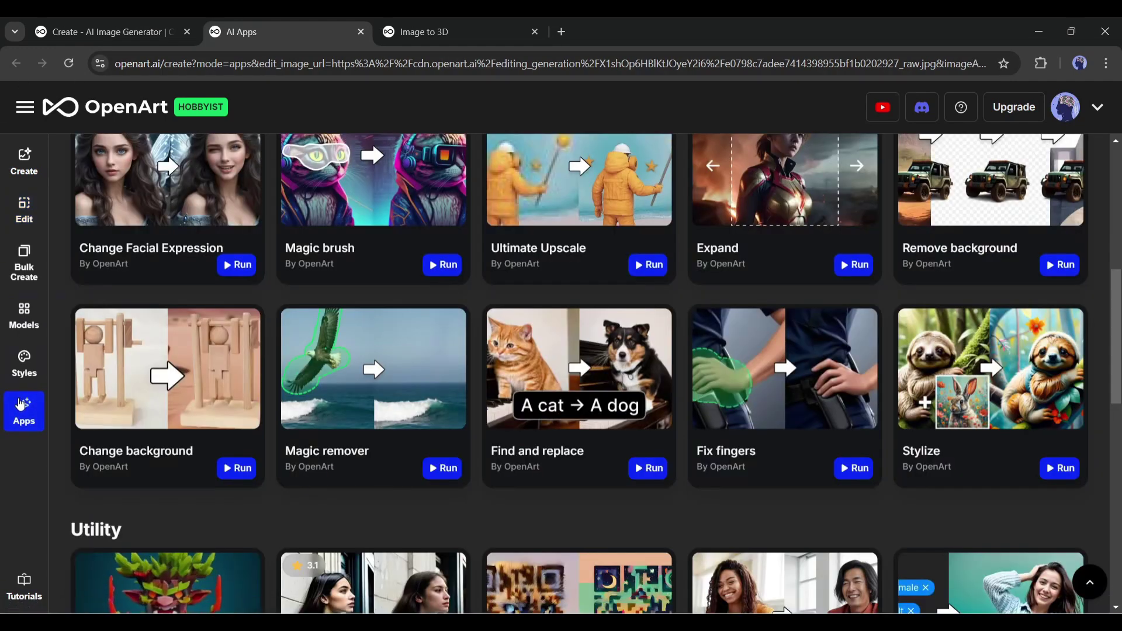
{"action": "scroll", "coordinate": [255, 421], "scroll_direction": "up", "scroll_amount": 7}
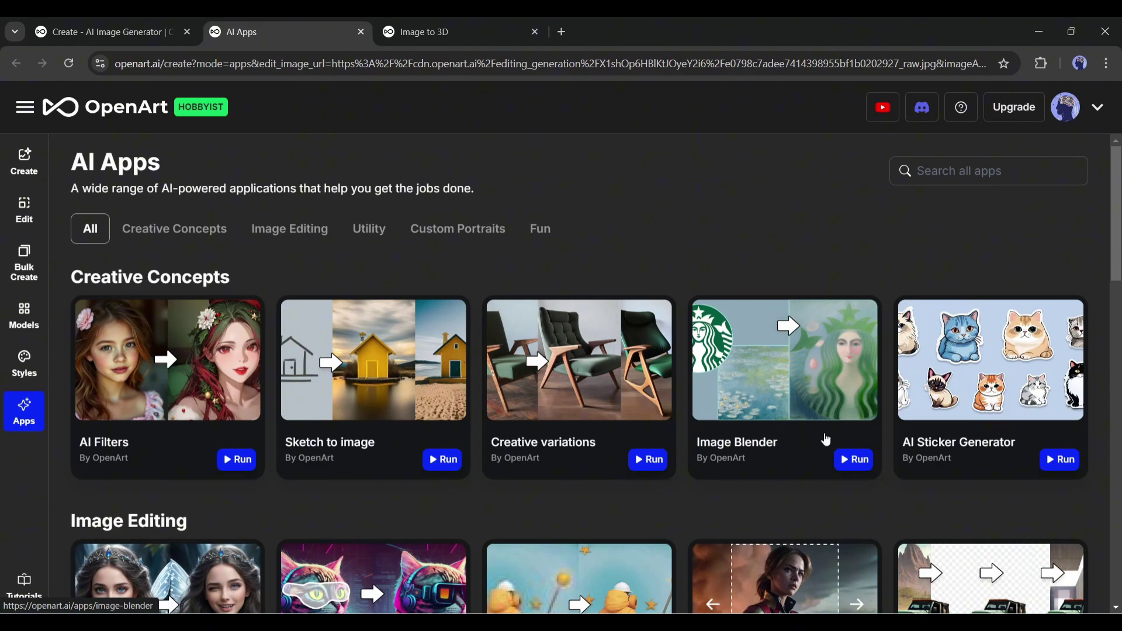
{"action": "scroll", "coordinate": [562, 426], "scroll_direction": "down", "scroll_amount": 8}
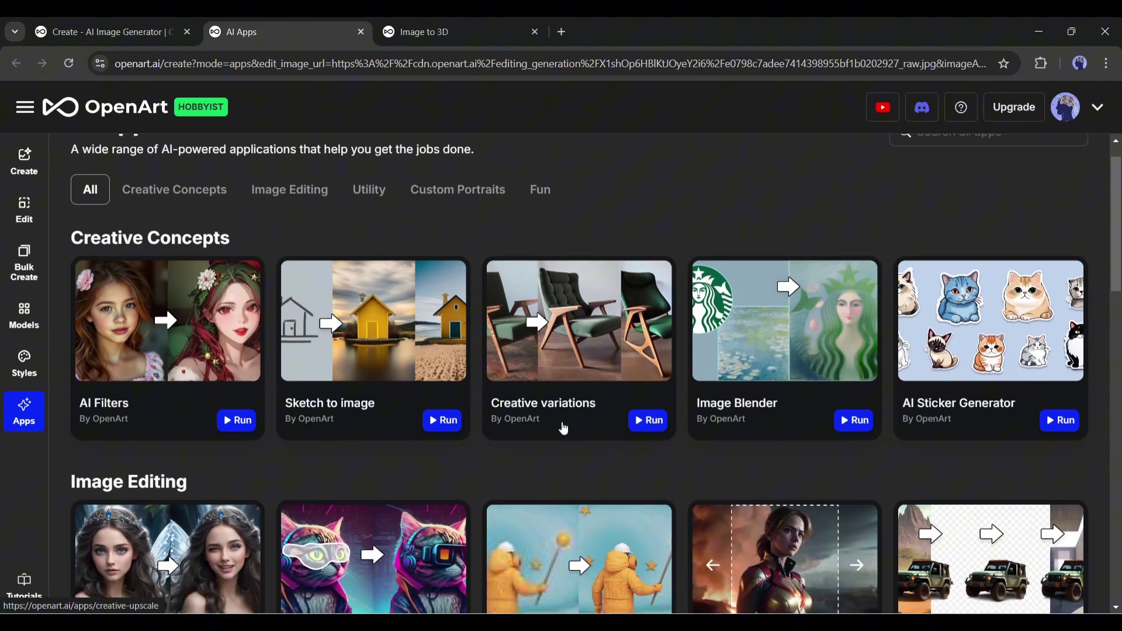
{"action": "scroll", "coordinate": [772, 396], "scroll_direction": "down", "scroll_amount": 4}
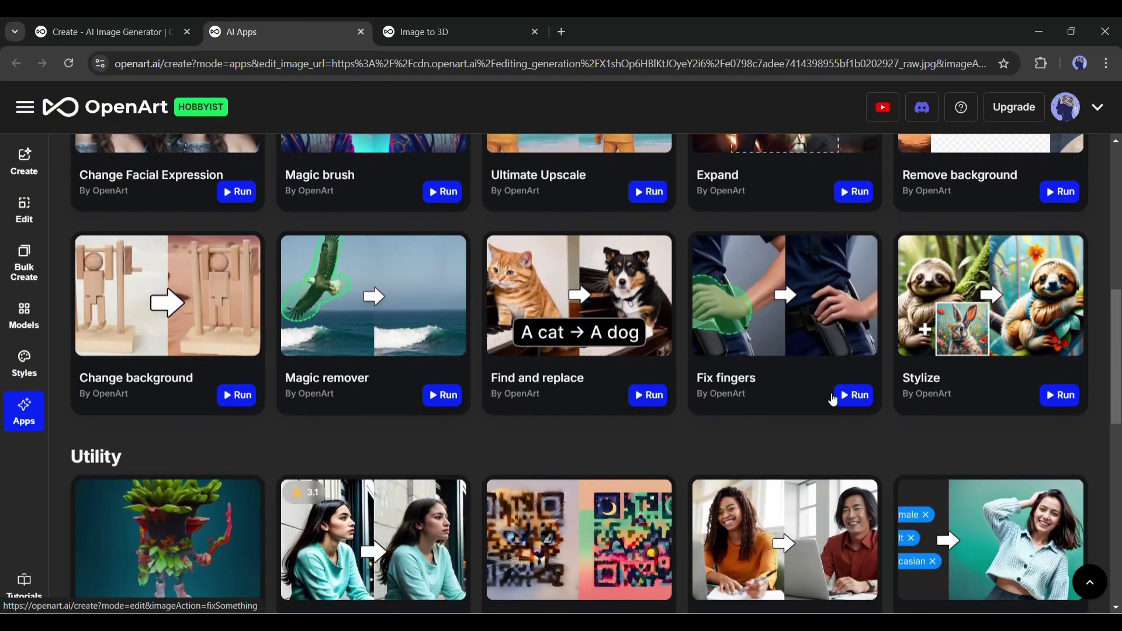